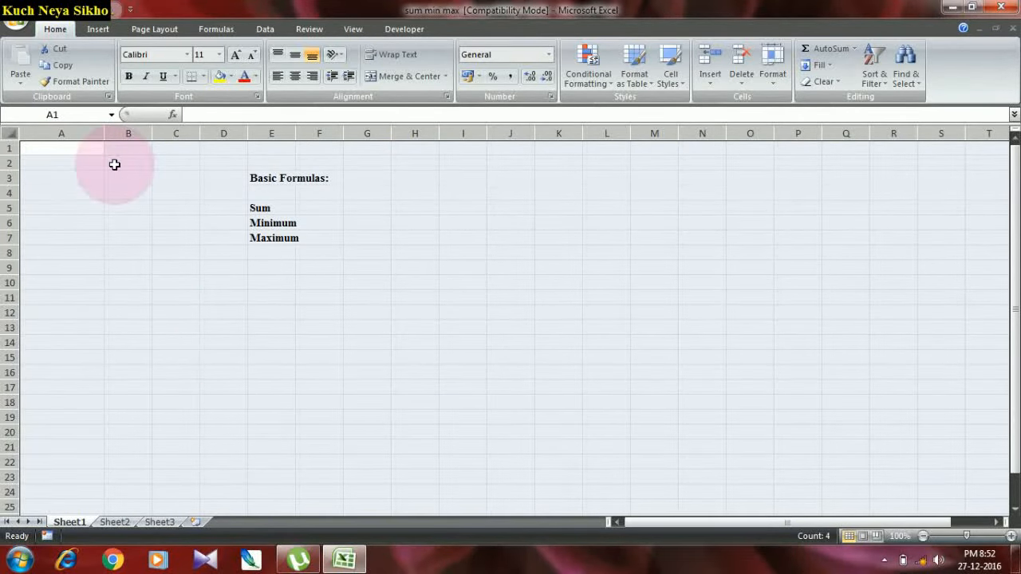
# Step: Highlight columns A, B and C, followed by rows 1, 2 and 3, one at a time on Sheet1
pyautogui.click(61, 134)
pyautogui.click(143, 130)
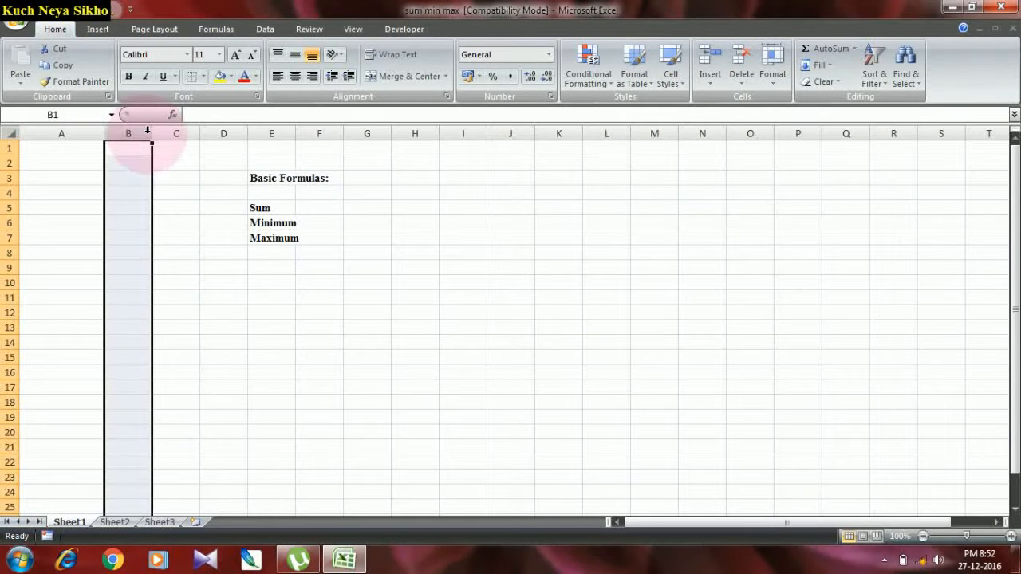
pyautogui.click(174, 132)
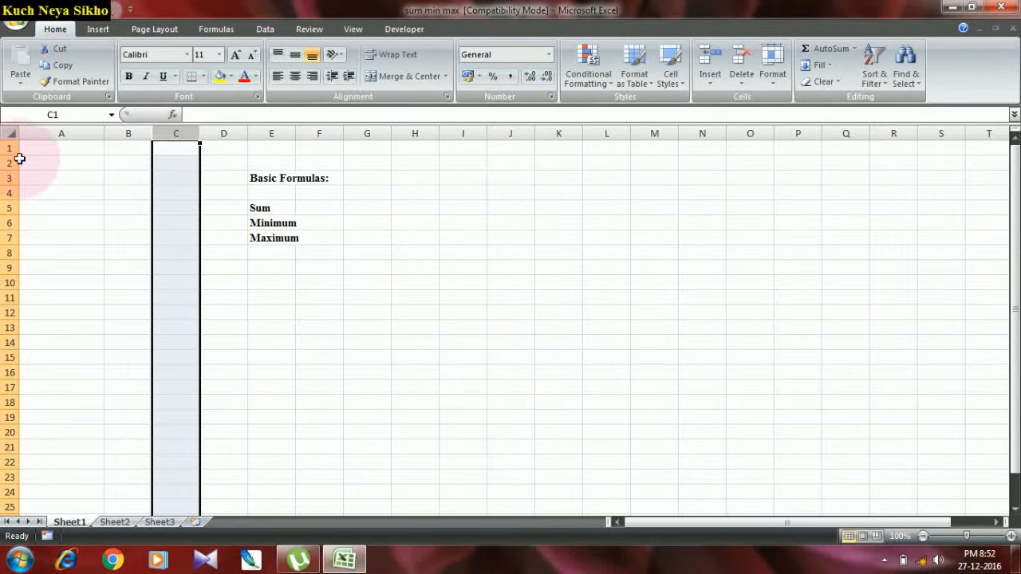
pyautogui.click(10, 148)
pyautogui.click(10, 164)
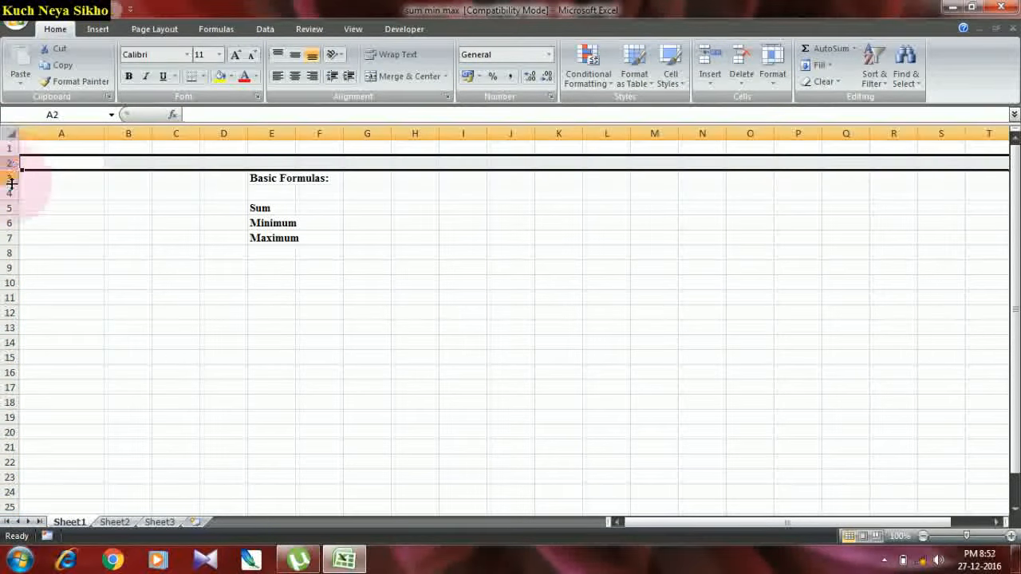
pyautogui.click(9, 178)
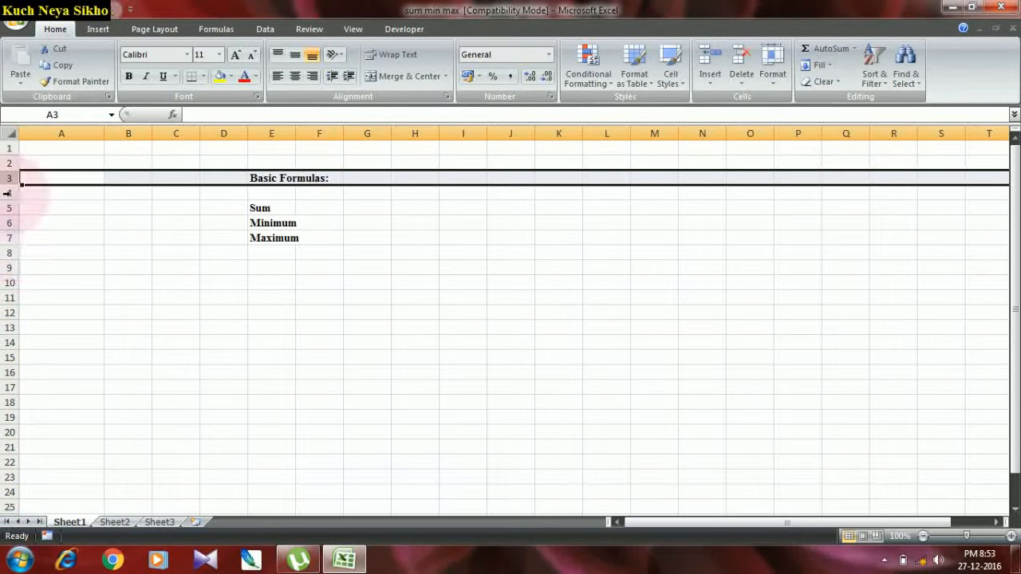
# Step: Highlight column B with row 3 and column C with row 2, ending on the intersecting cell C2
pyautogui.click(128, 134)
pyautogui.click(10, 178)
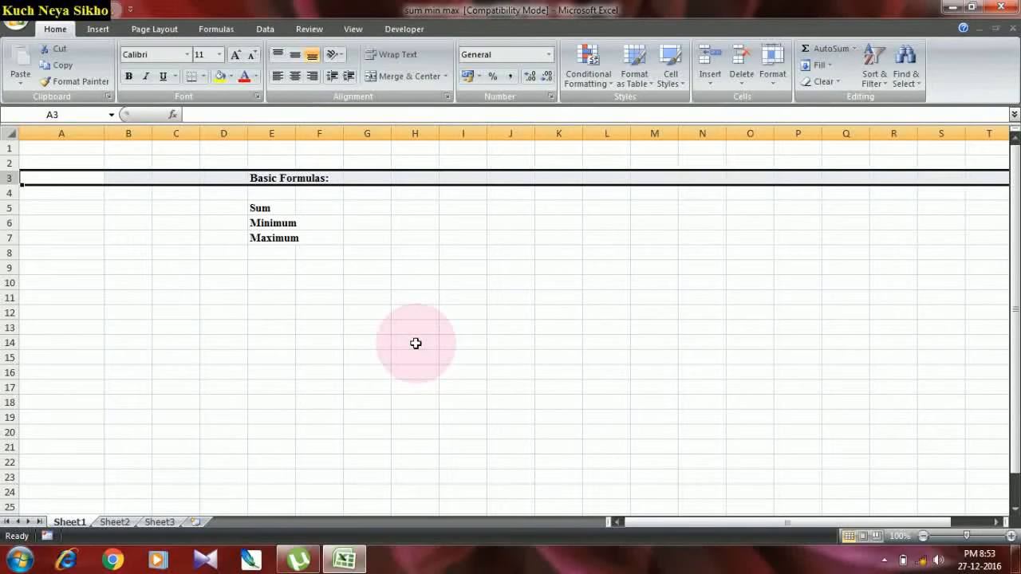
pyautogui.click(167, 134)
pyautogui.click(15, 163)
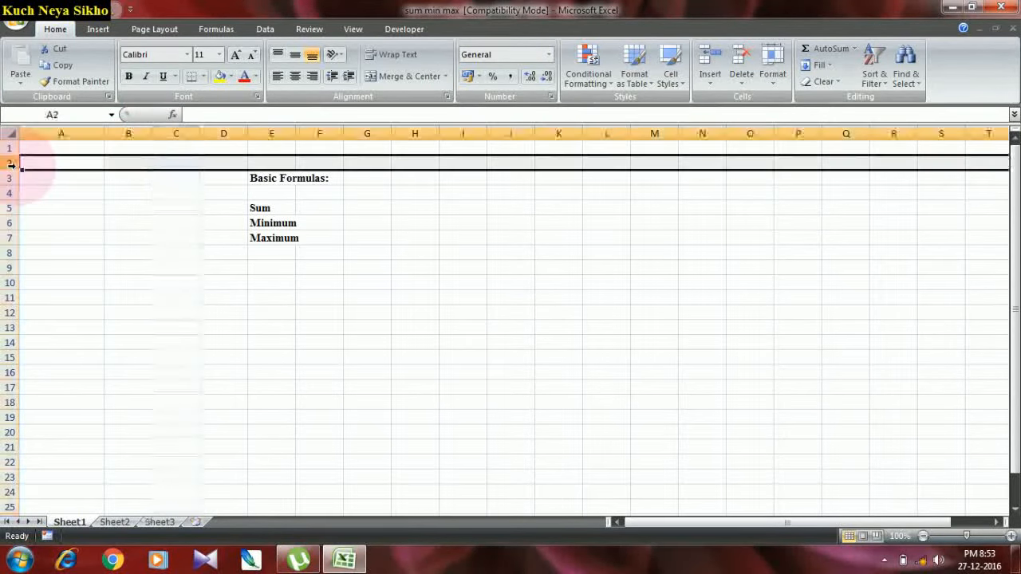
pyautogui.click(177, 165)
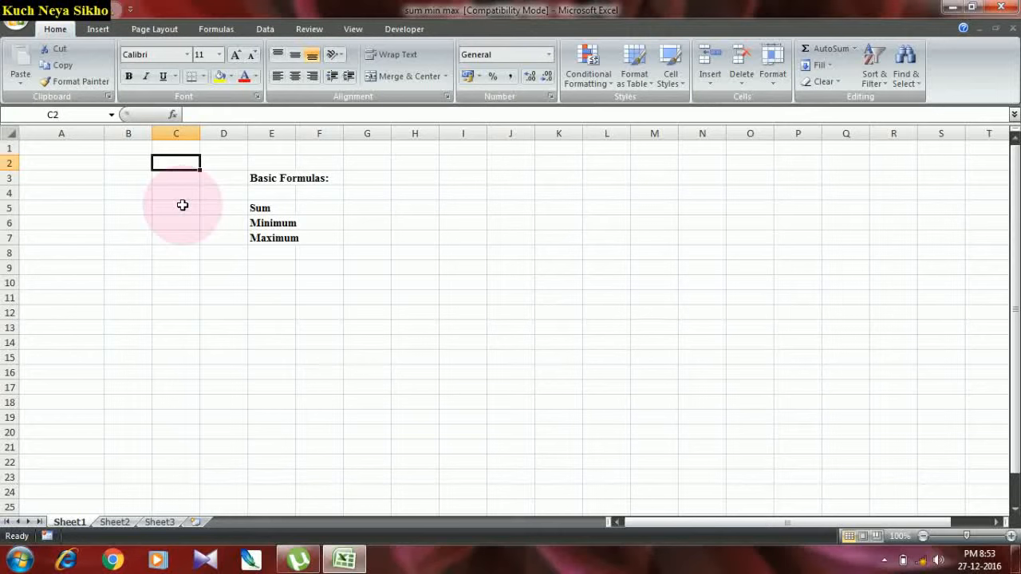
# Step: Examine the Sum, Minimum and Maximum labels in the basic formulas list and their cell references
pyautogui.click(269, 208)
pyautogui.click(279, 223)
pyautogui.click(283, 236)
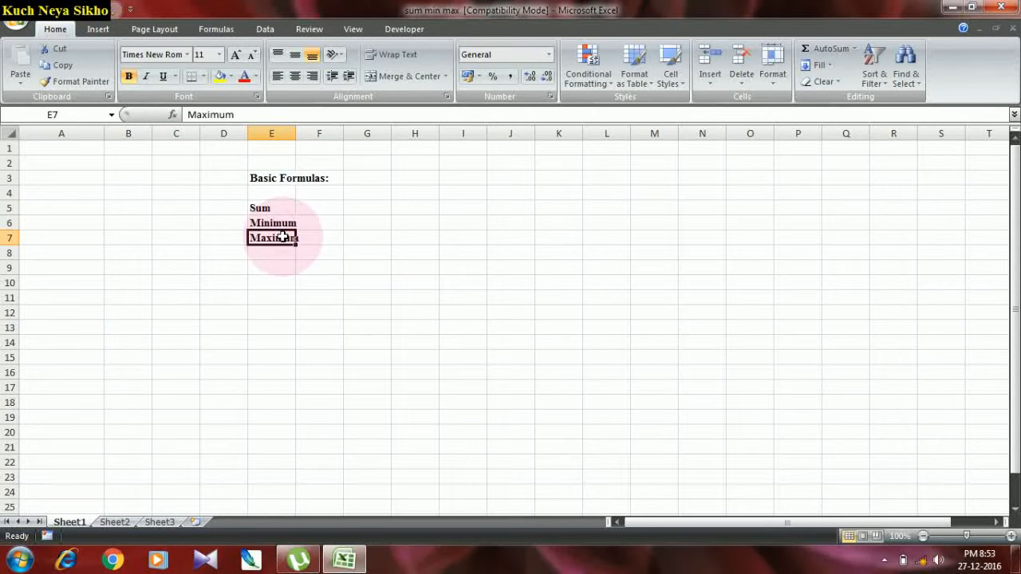
pyautogui.click(371, 238)
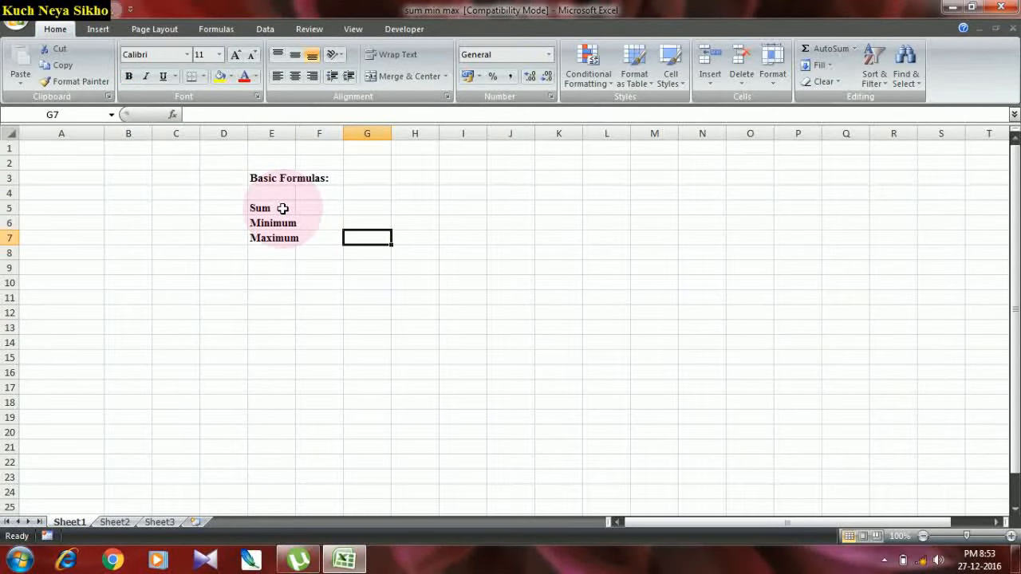
pyautogui.click(279, 208)
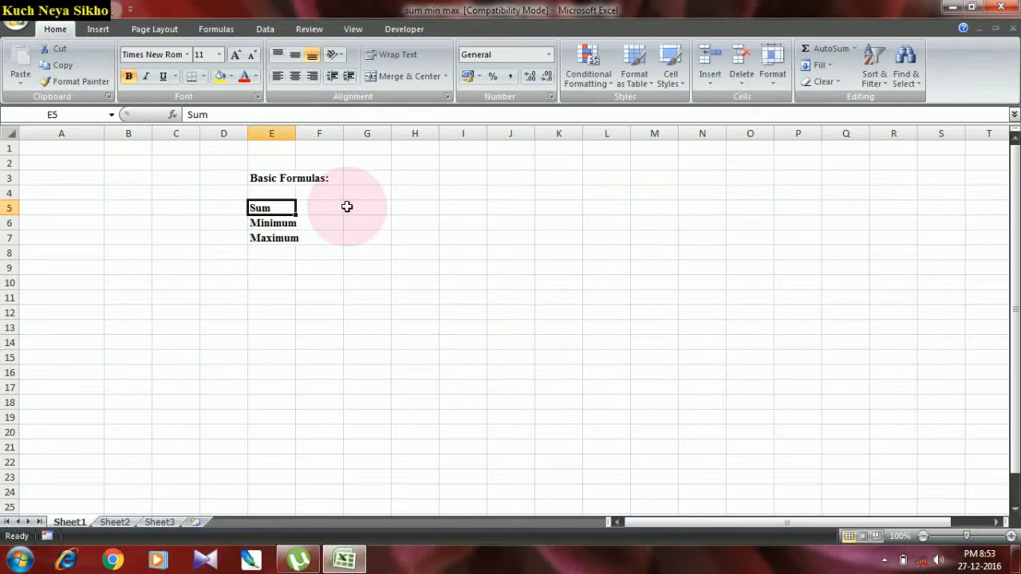
pyautogui.click(316, 226)
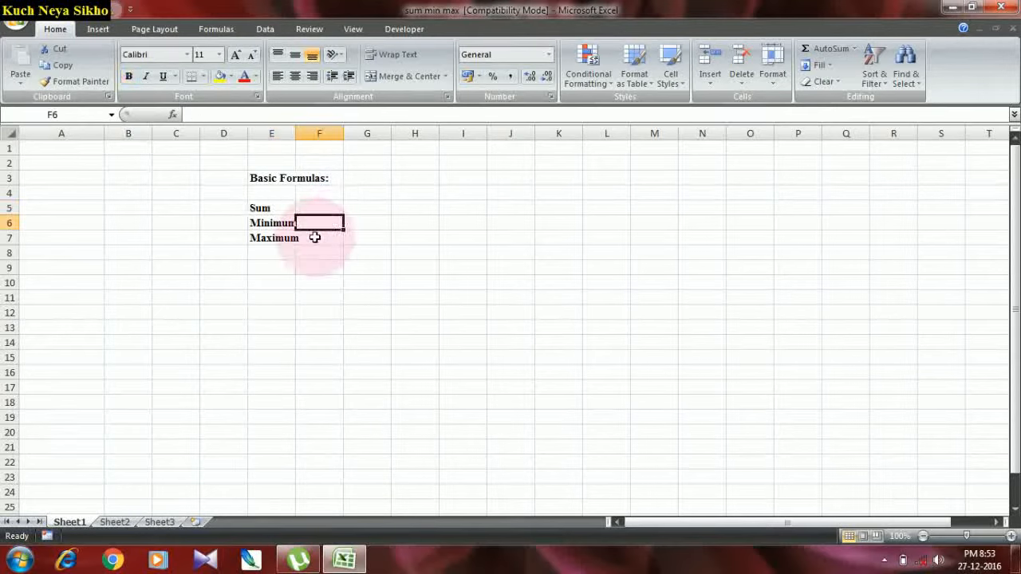
pyautogui.click(264, 209)
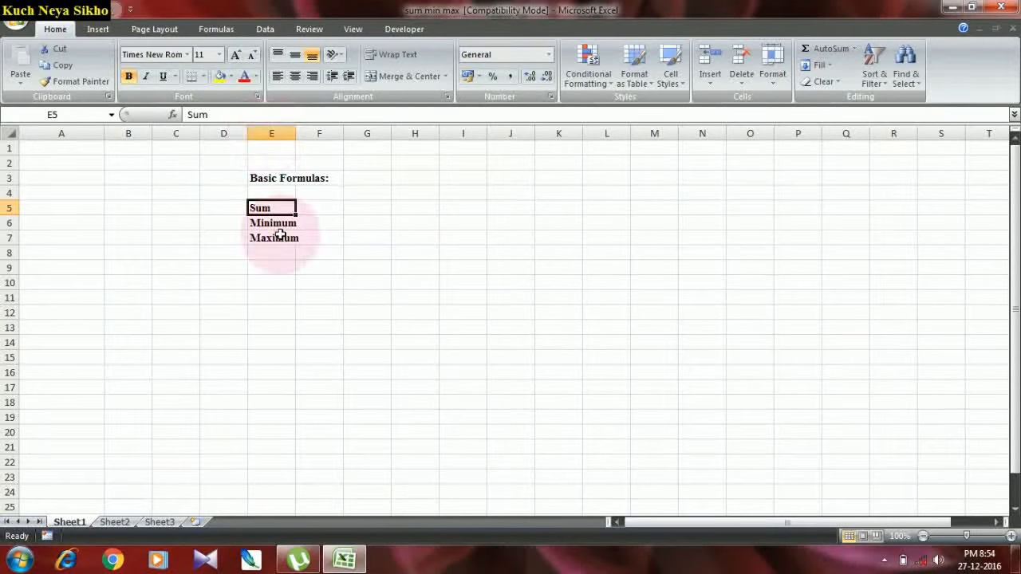
pyautogui.click(334, 237)
pyautogui.click(259, 208)
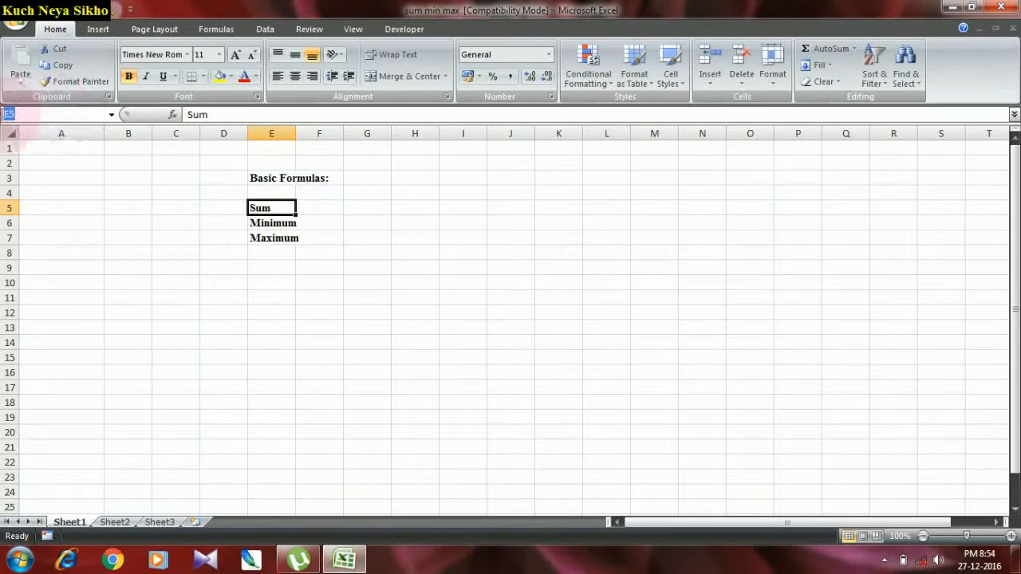
pyautogui.click(289, 209)
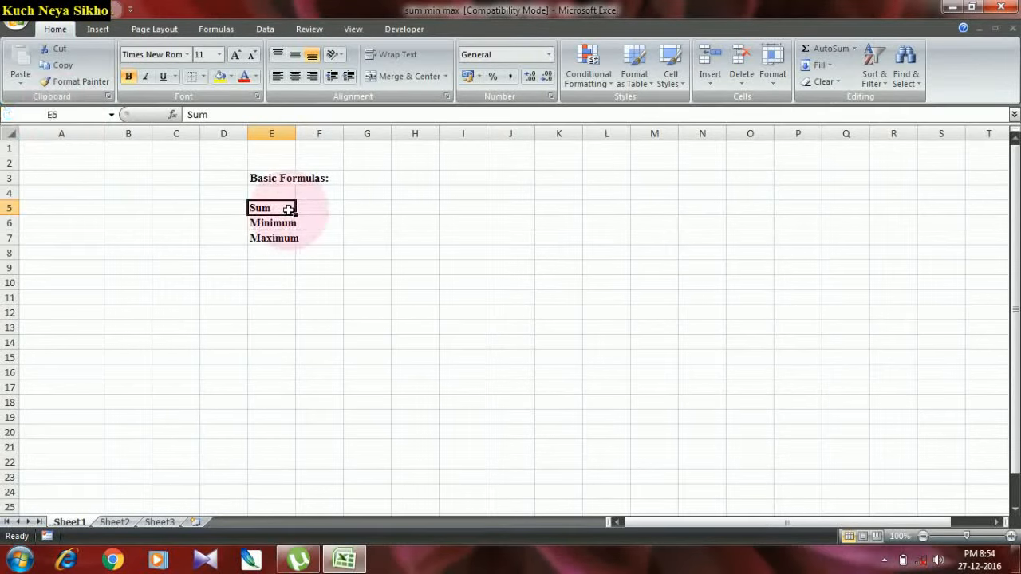
pyautogui.click(288, 222)
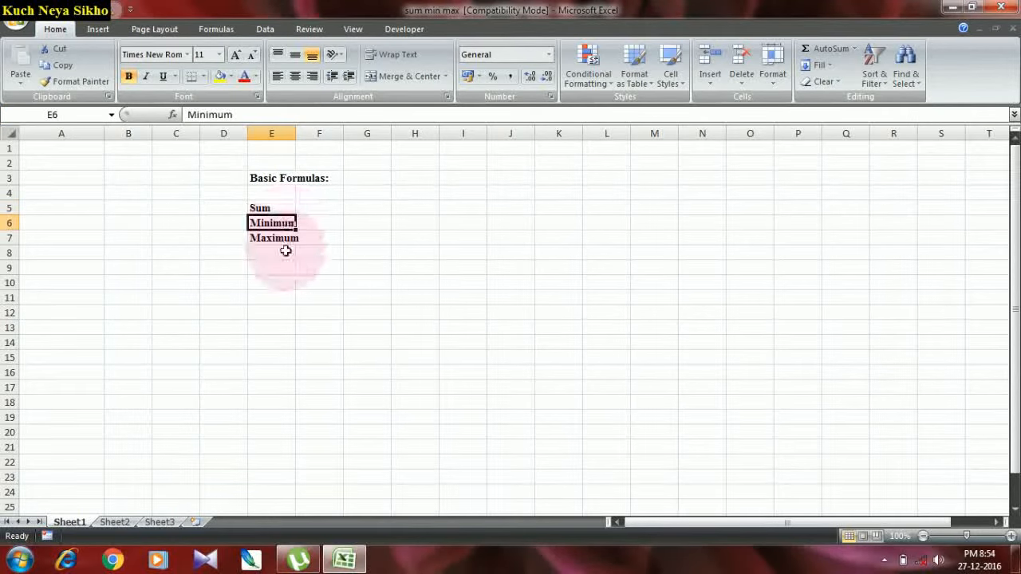
pyautogui.click(283, 238)
pyautogui.click(260, 206)
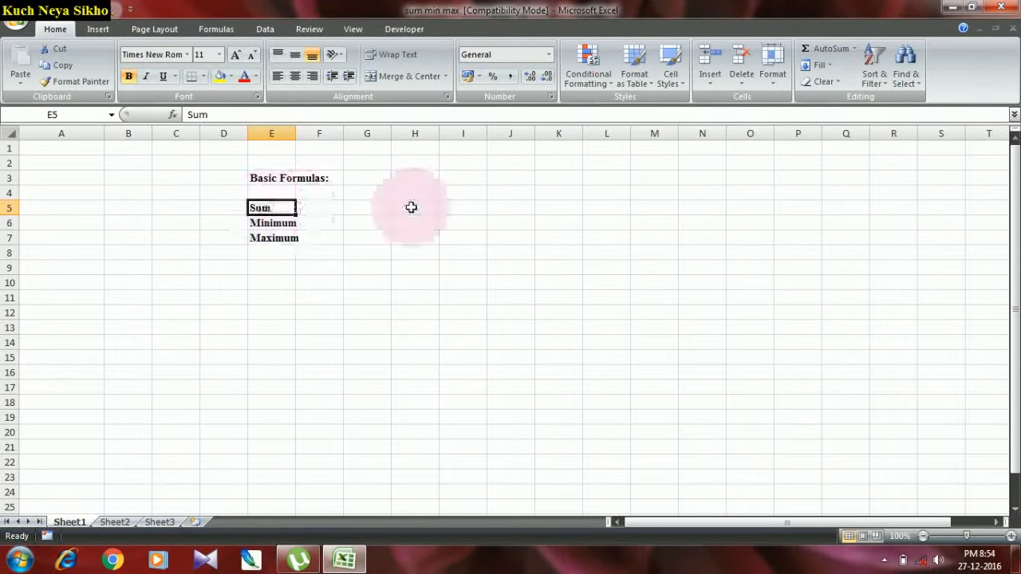
# Step: Enter 67 in cell I5 of Sheet1 and reselect that cell
pyautogui.click(449, 207)
pyautogui.write('67')
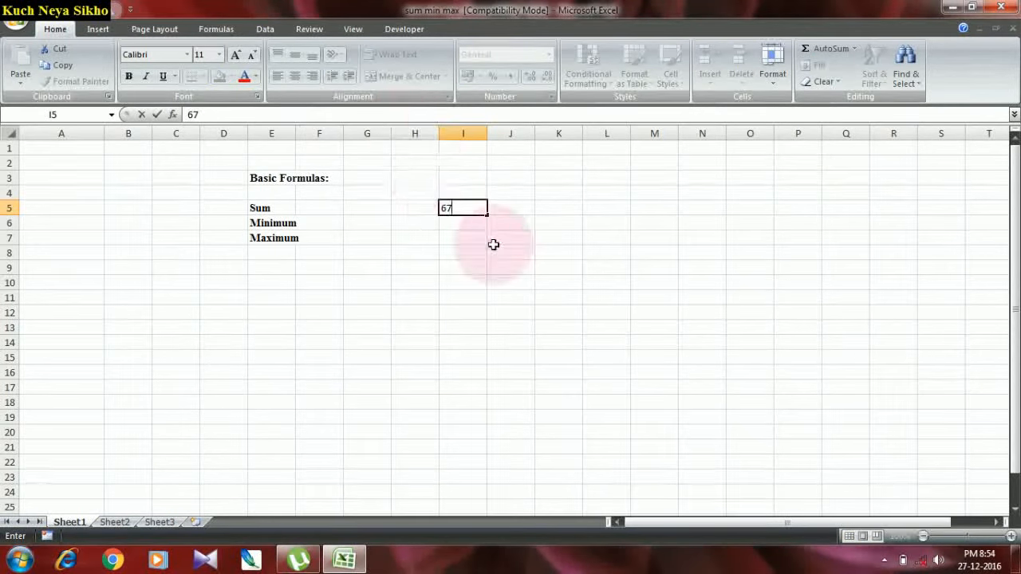
pyautogui.press('Return')
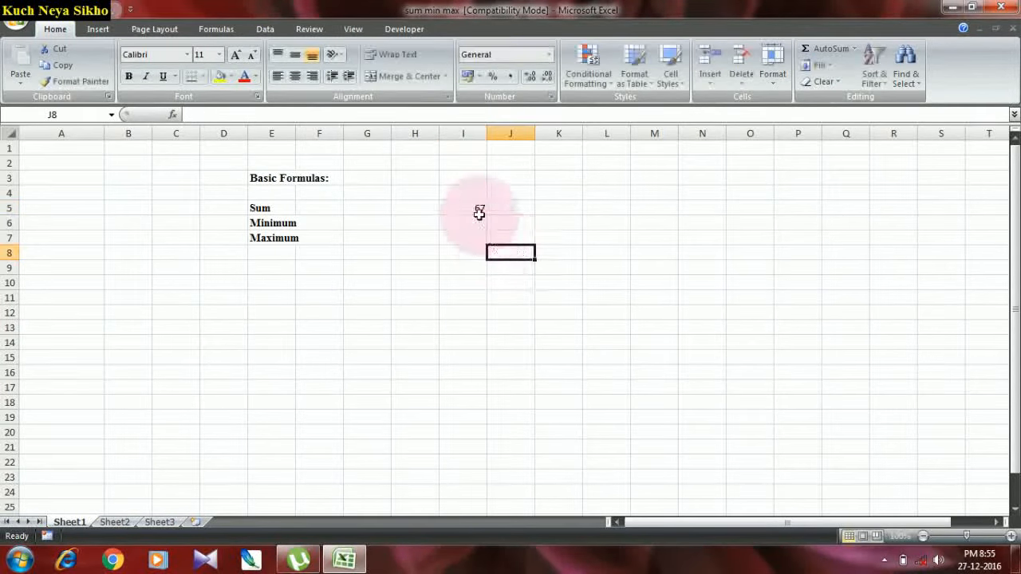
pyautogui.click(476, 208)
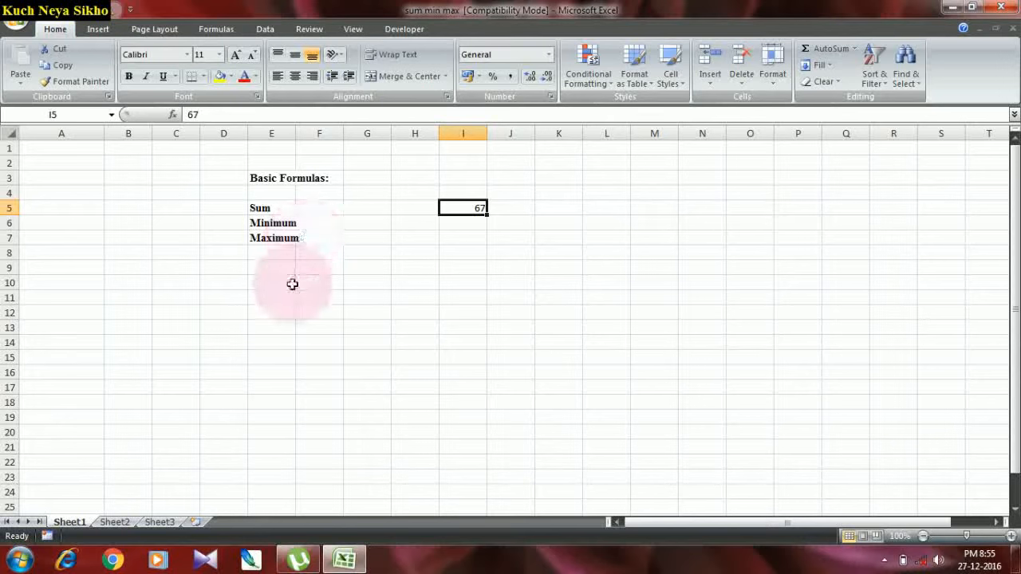
# Step: Open Sheet2 and examine January's purchased, sold and stock balance cells and the headings of the Monthly Purchase and Sales Book
pyautogui.click(109, 524)
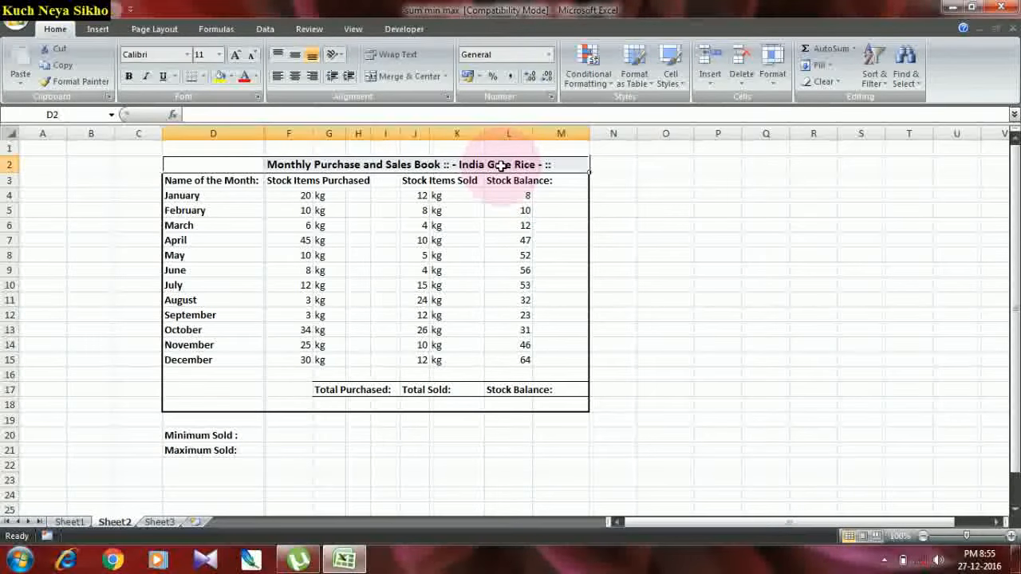
pyautogui.click(210, 199)
pyautogui.click(296, 200)
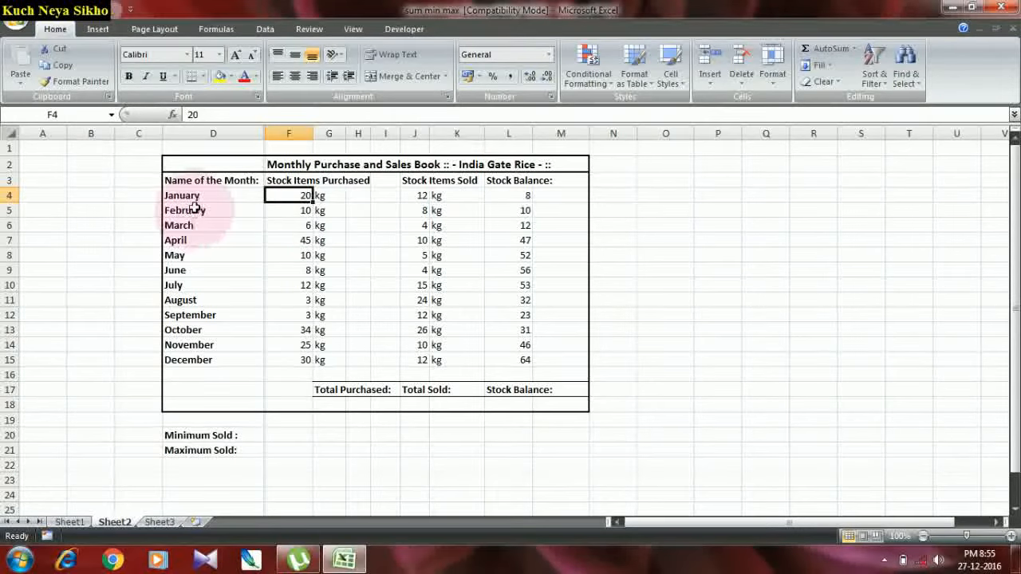
pyautogui.click(421, 197)
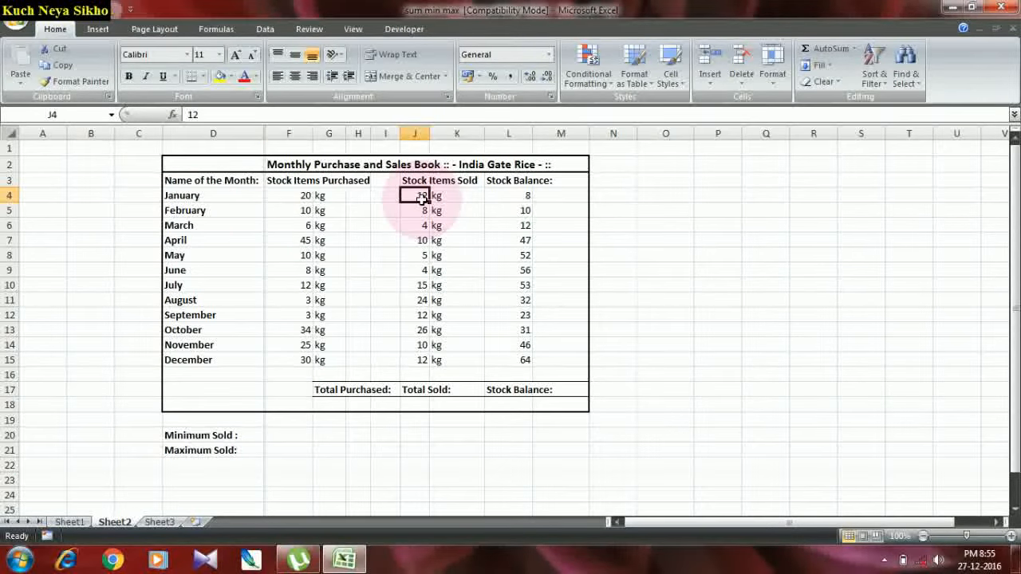
pyautogui.click(512, 195)
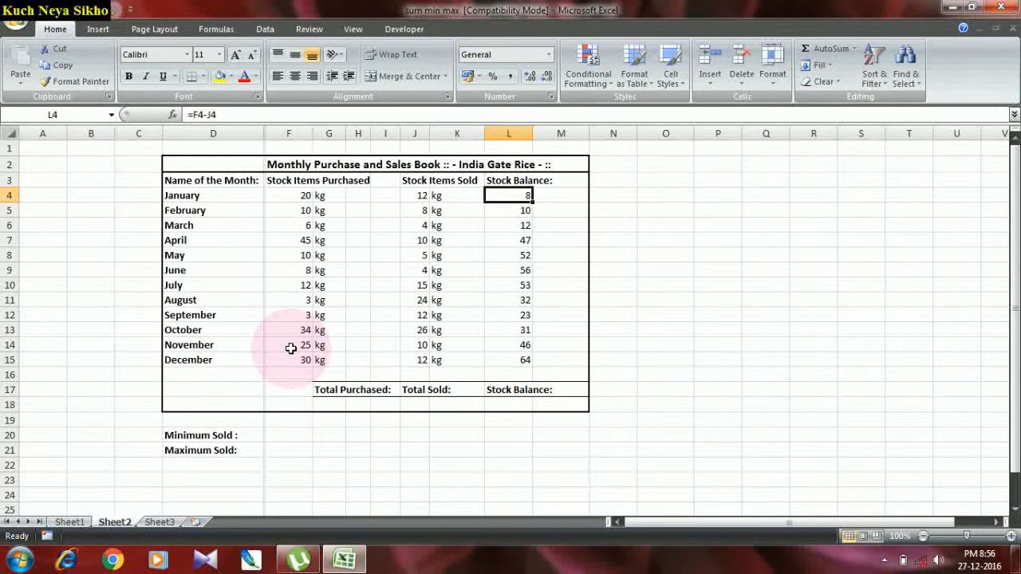
pyautogui.moveTo(235, 166); pyautogui.dragTo(574, 164)
pyautogui.click(228, 160)
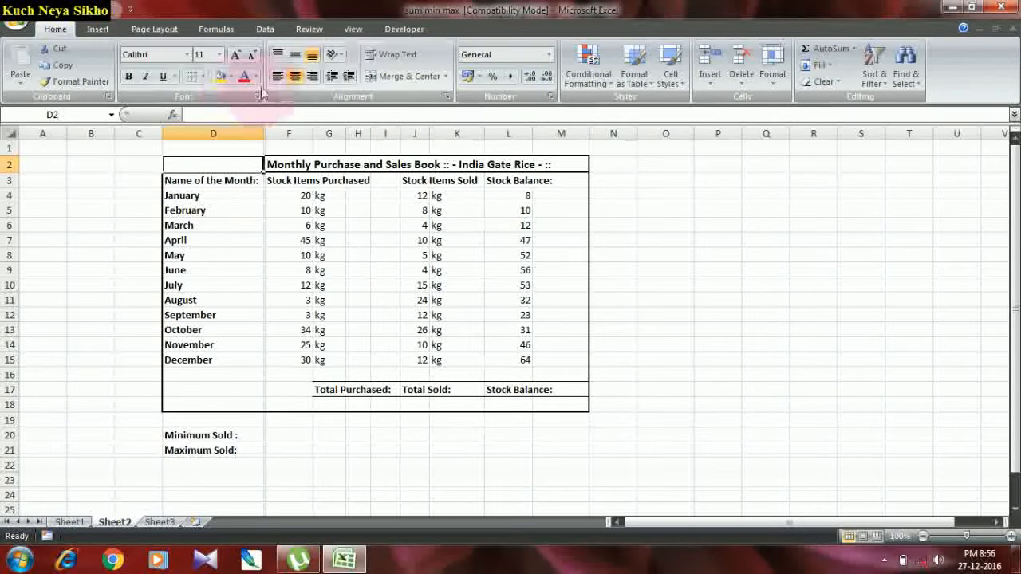
pyautogui.click(253, 181)
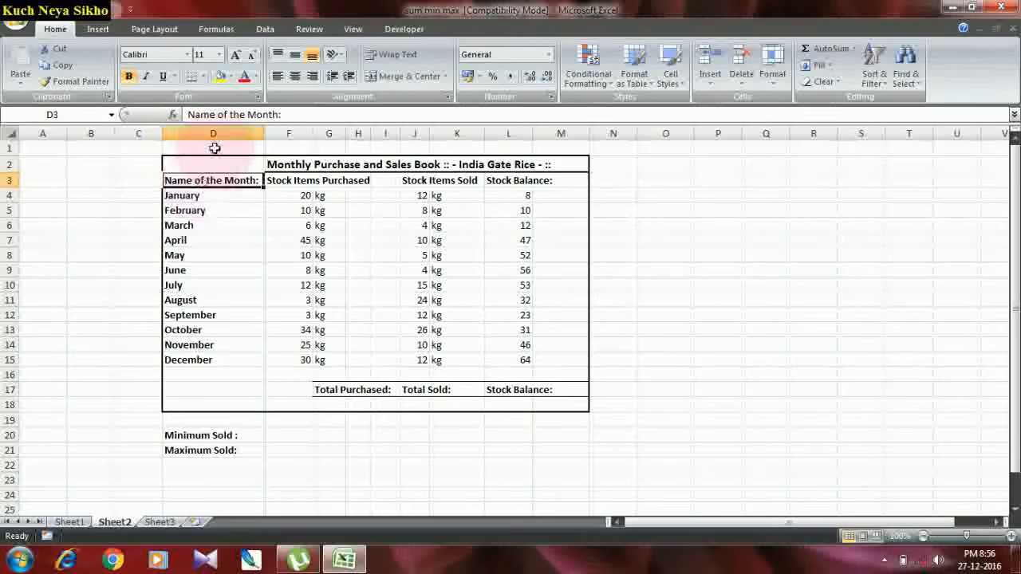
# Step: Remove all borders from the purchase and sales table in D2:M18
pyautogui.moveTo(194, 163); pyautogui.dragTo(560, 403)
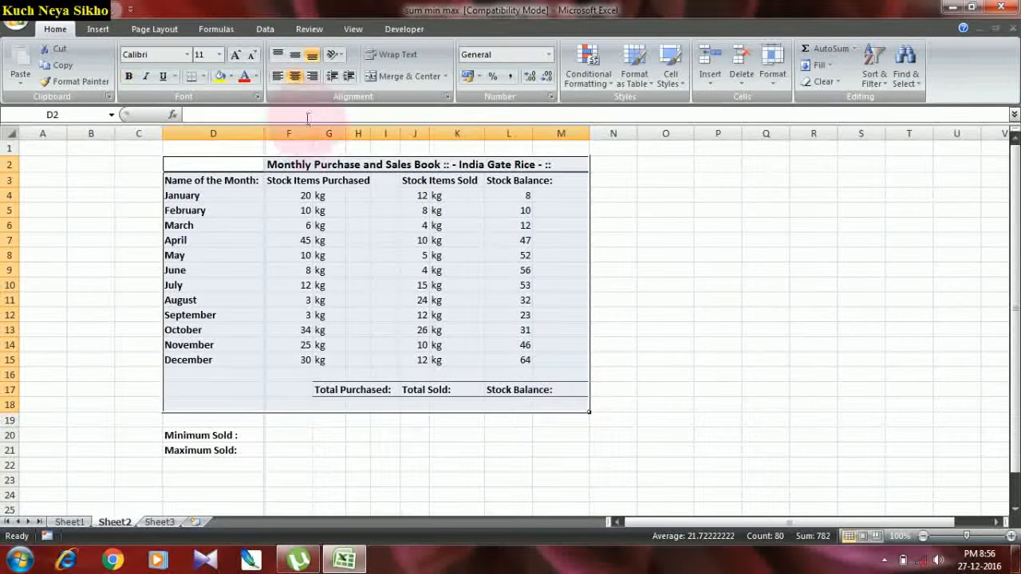
pyautogui.click(205, 77)
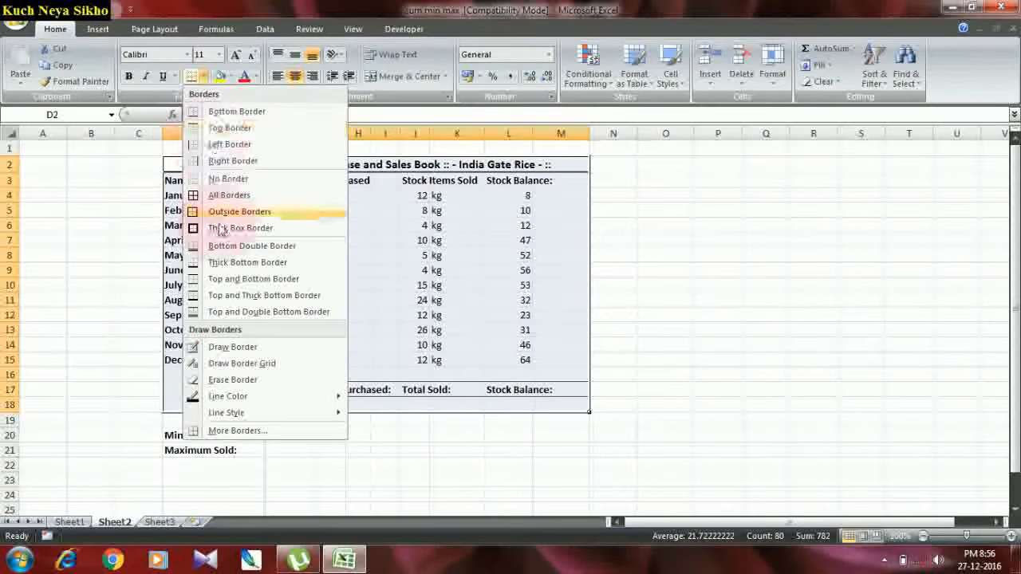
pyautogui.click(215, 180)
pyautogui.click(718, 251)
# Step: Apply All Borders to the table range D2:M17 and add a Thick Box Border around it
pyautogui.moveTo(194, 166); pyautogui.dragTo(556, 390)
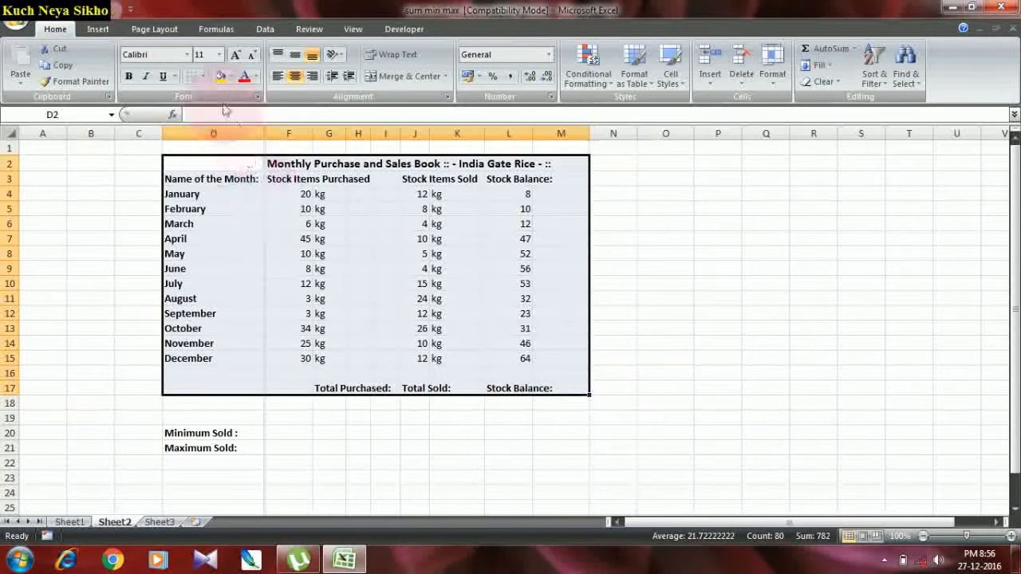
pyautogui.click(205, 76)
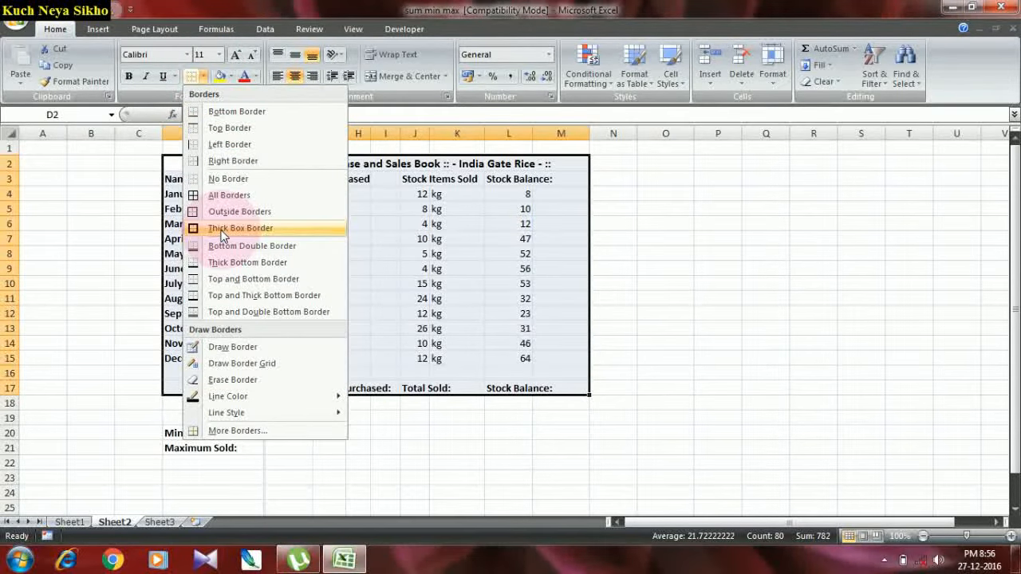
pyautogui.click(233, 195)
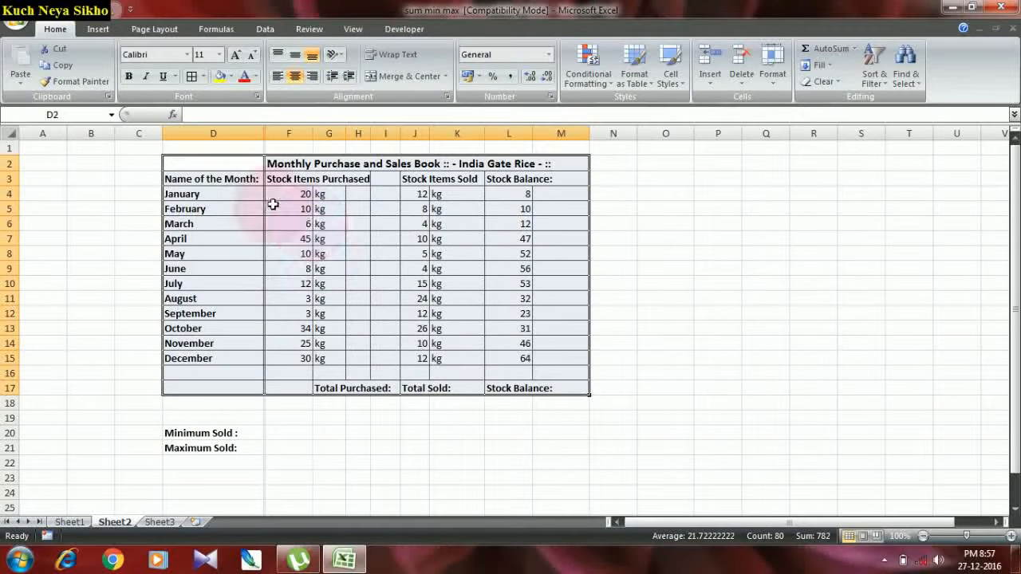
pyautogui.click(203, 75)
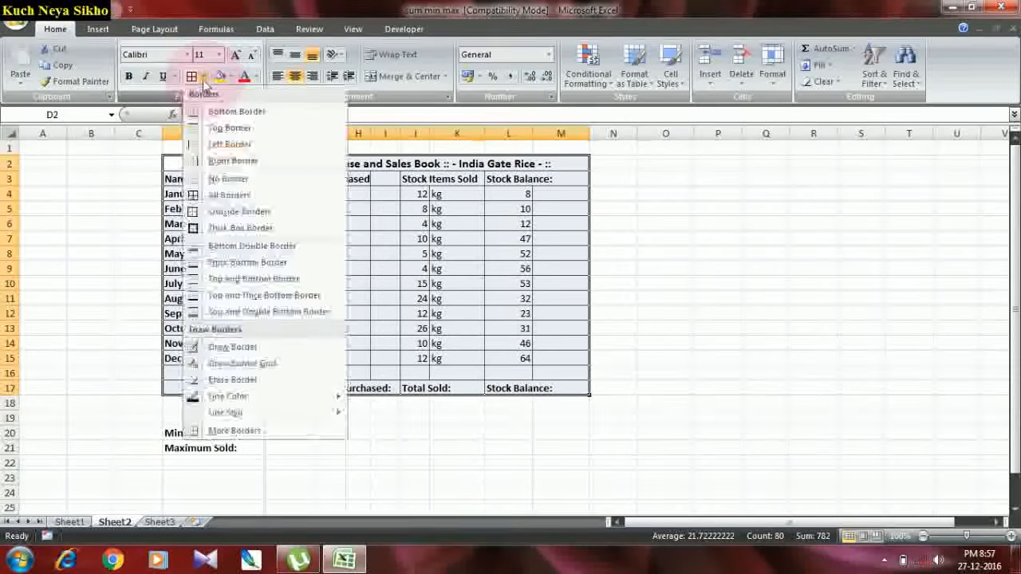
pyautogui.click(206, 228)
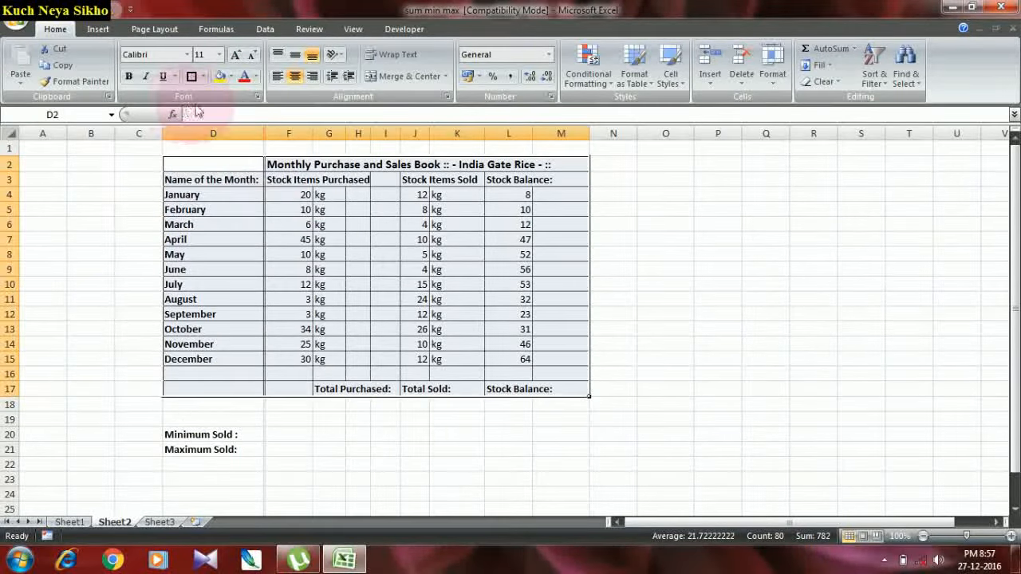
# Step: Clear the grid and box borders from the table range D2:M17
pyautogui.click(203, 76)
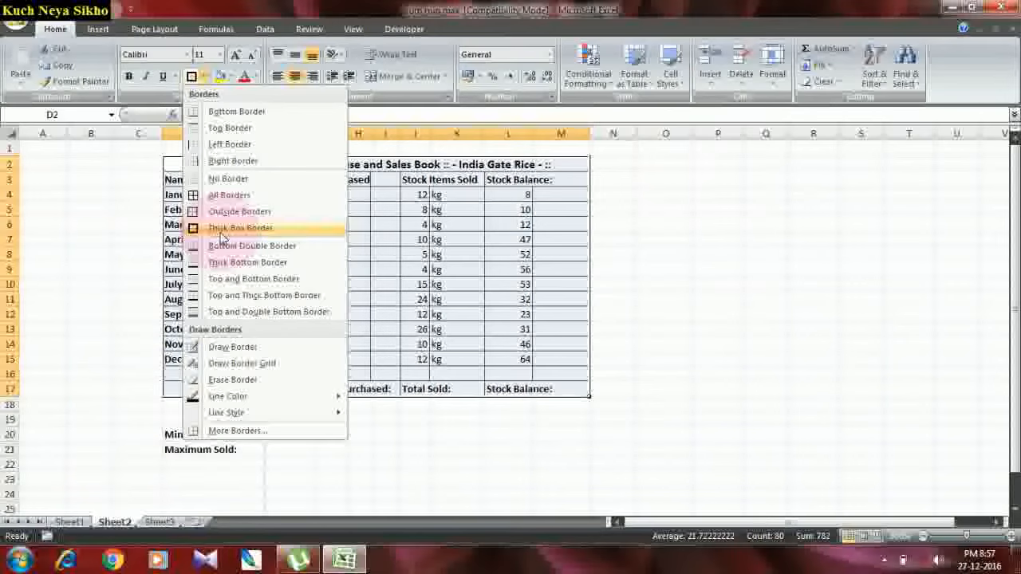
pyautogui.click(228, 180)
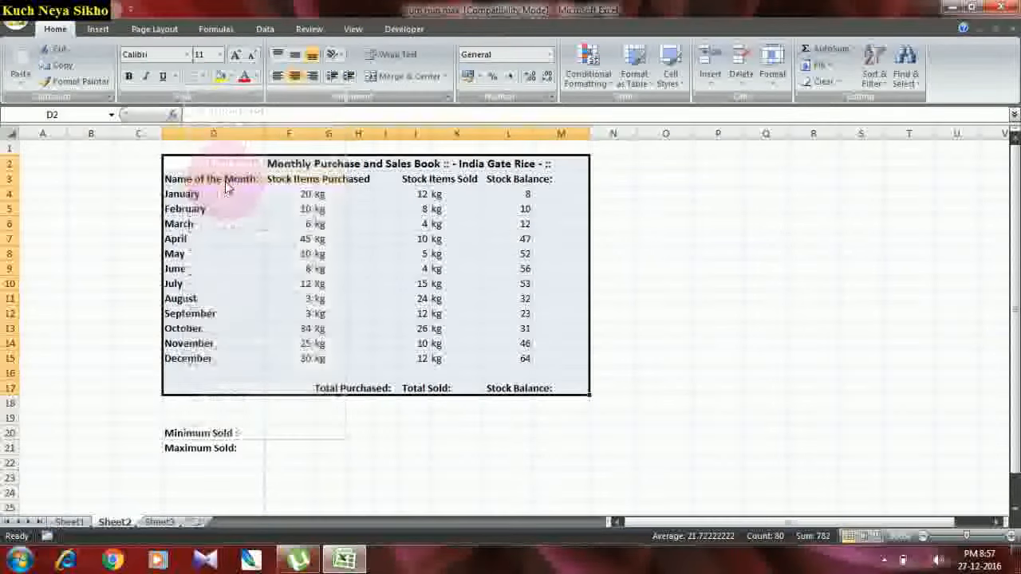
pyautogui.click(714, 209)
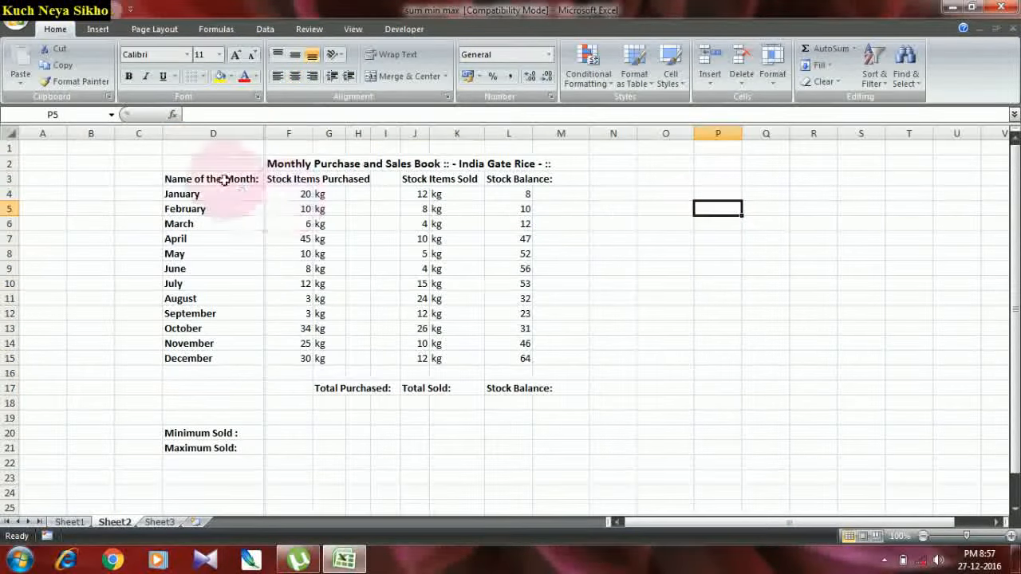
# Step: Add a Thick Box Border around the purchase and sales table range D2:M15
pyautogui.moveTo(189, 160); pyautogui.dragTo(529, 360)
pyautogui.click(611, 236)
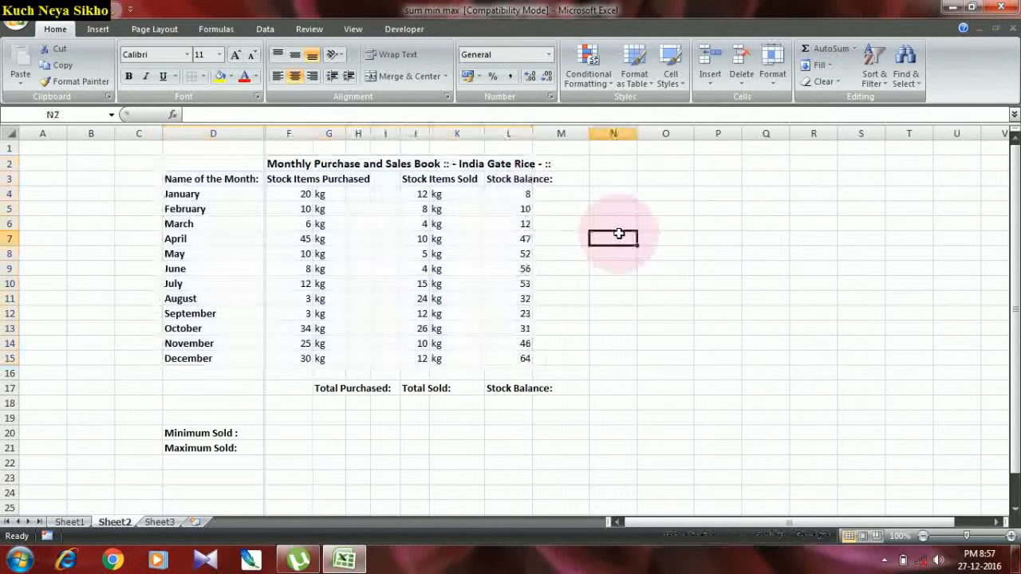
pyautogui.click(171, 164)
pyautogui.moveTo(171, 164); pyautogui.dragTo(571, 353)
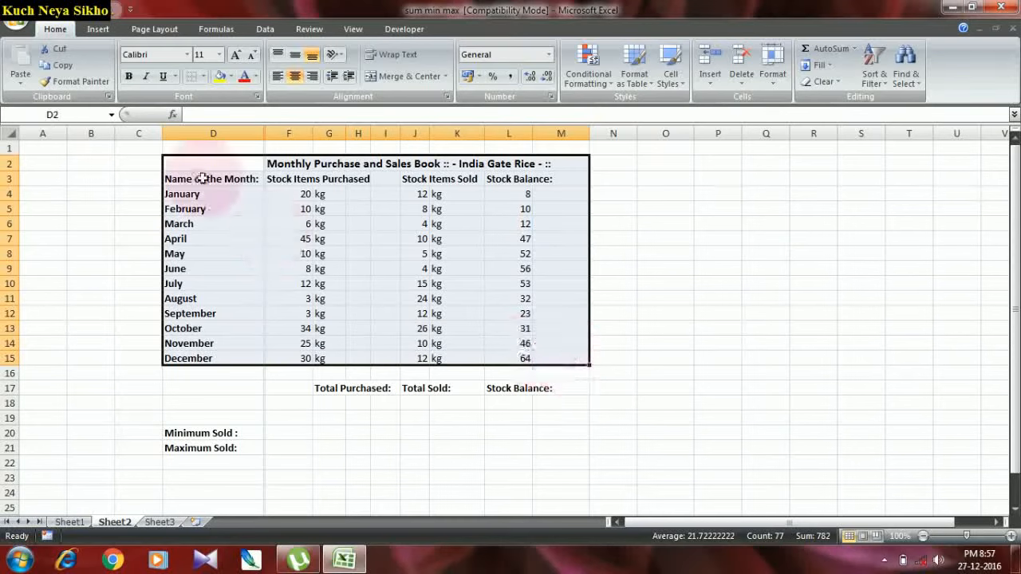
pyautogui.click(203, 76)
pyautogui.click(226, 231)
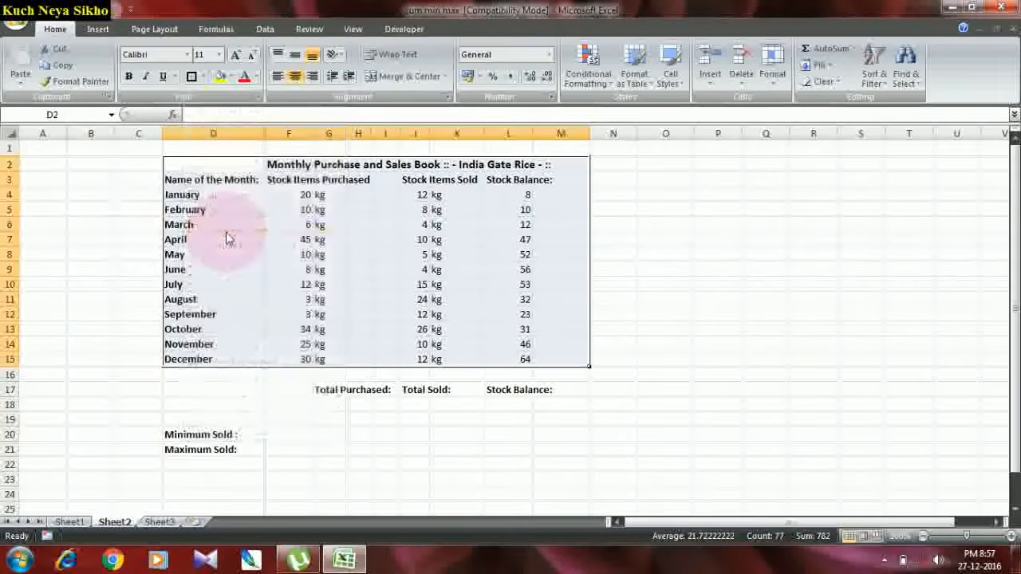
pyautogui.click(938, 226)
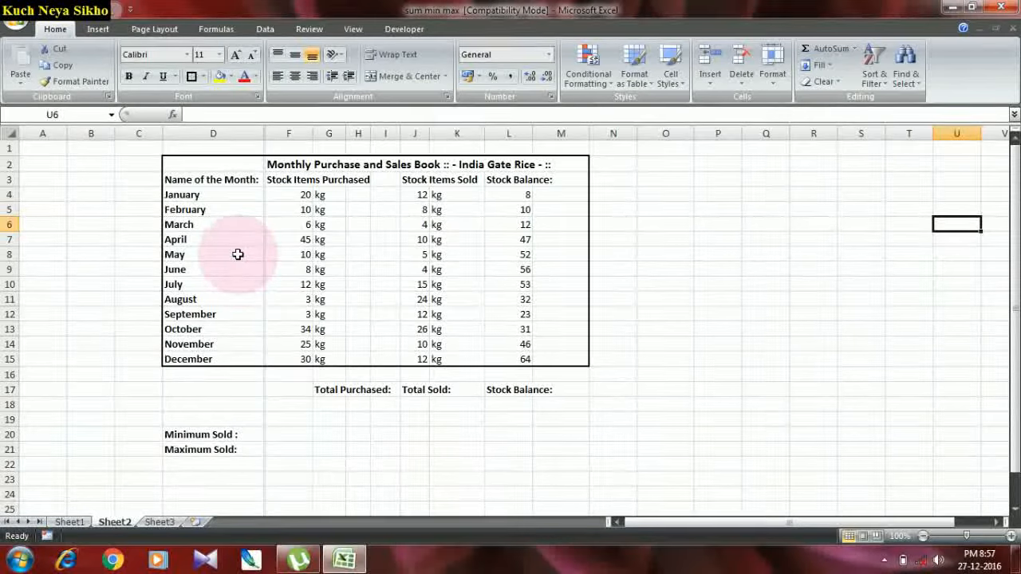
# Step: Add a Thick Box Border around the table's title row, D2:M2
pyautogui.moveTo(189, 163); pyautogui.dragTo(562, 163)
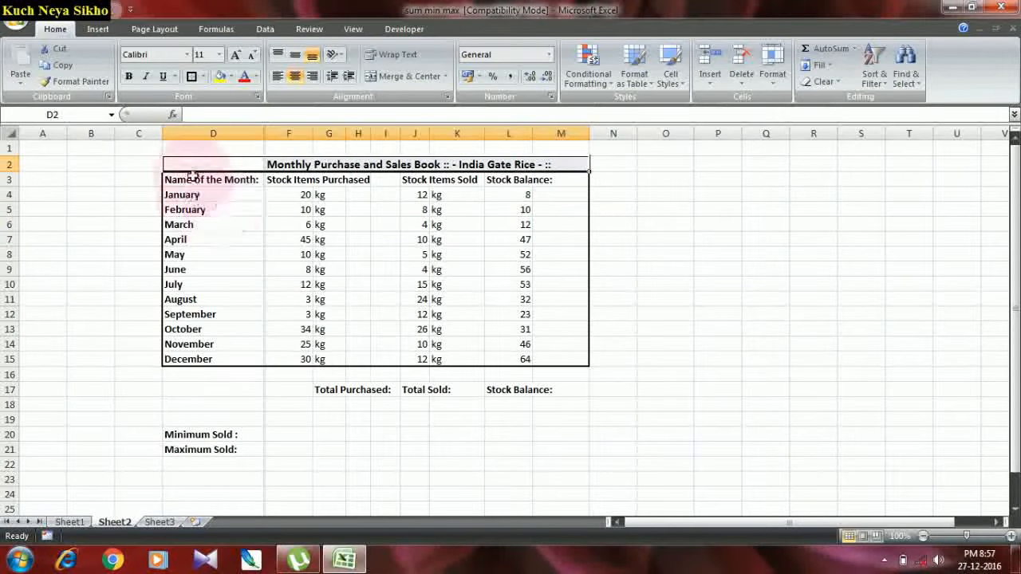
pyautogui.click(191, 77)
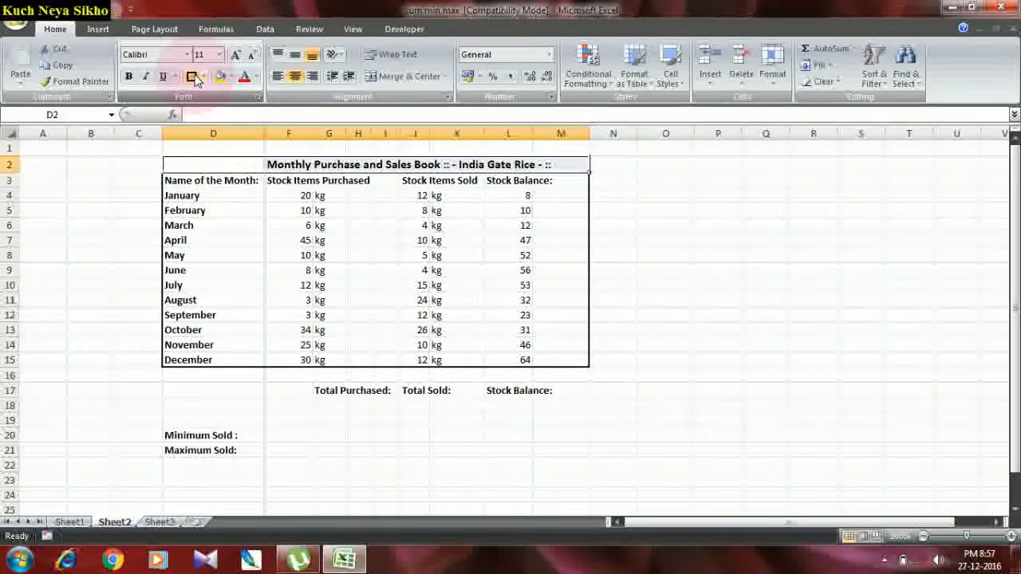
pyautogui.click(558, 270)
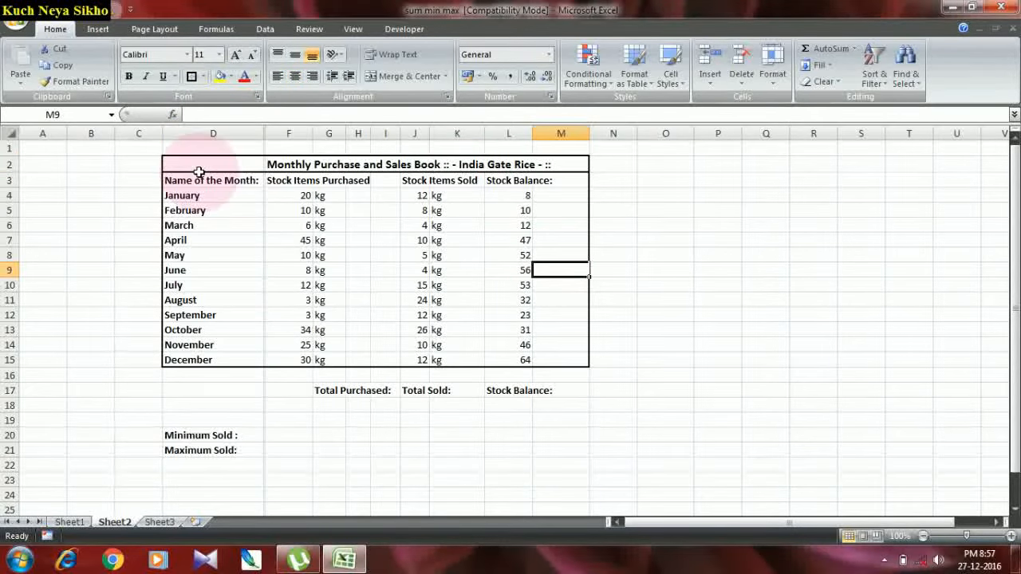
# Step: Fill the title row D2:M2 with the standard yellow colour
pyautogui.click(236, 164)
pyautogui.moveTo(235, 164); pyautogui.dragTo(553, 166)
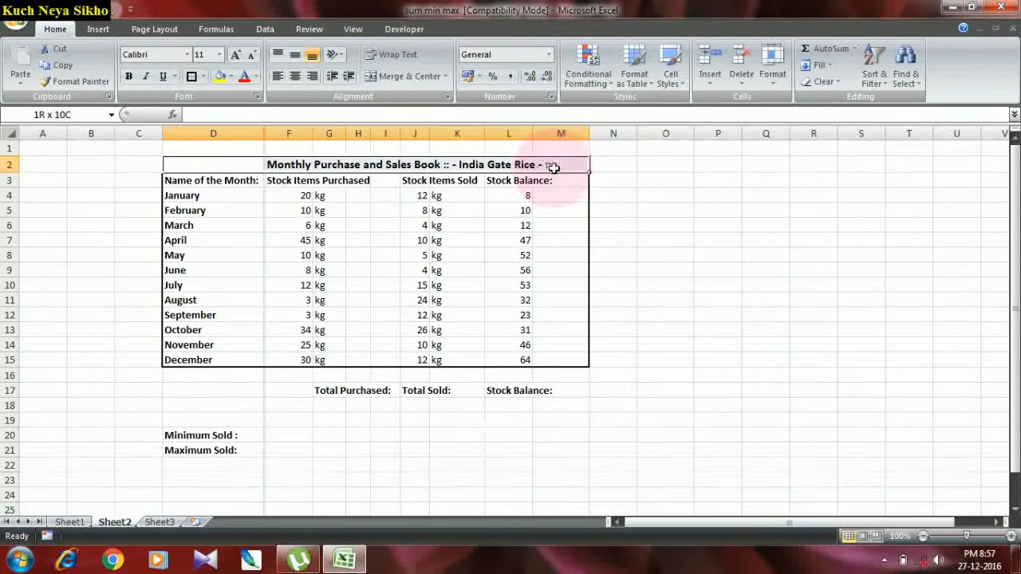
pyautogui.click(231, 77)
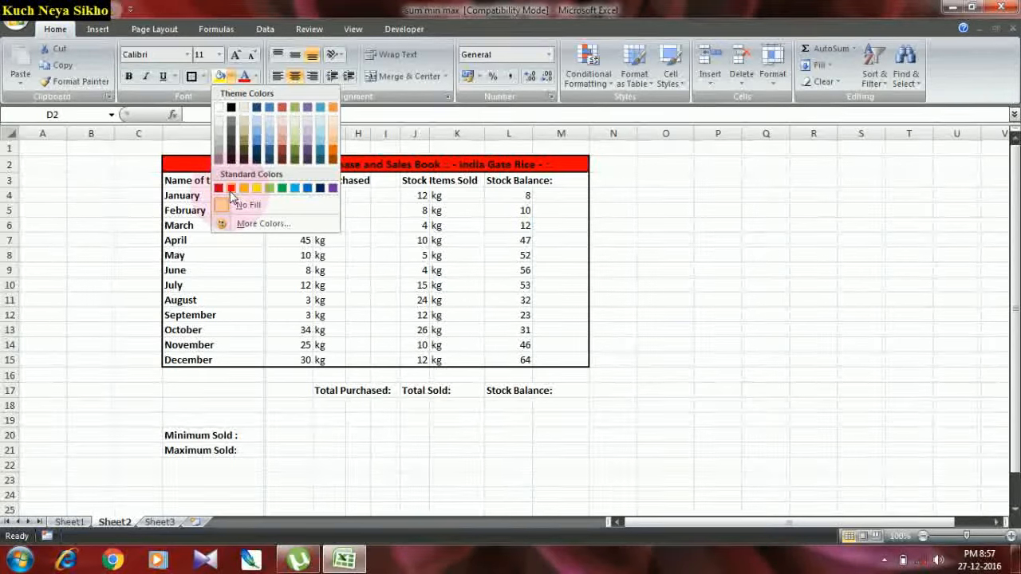
pyautogui.click(257, 191)
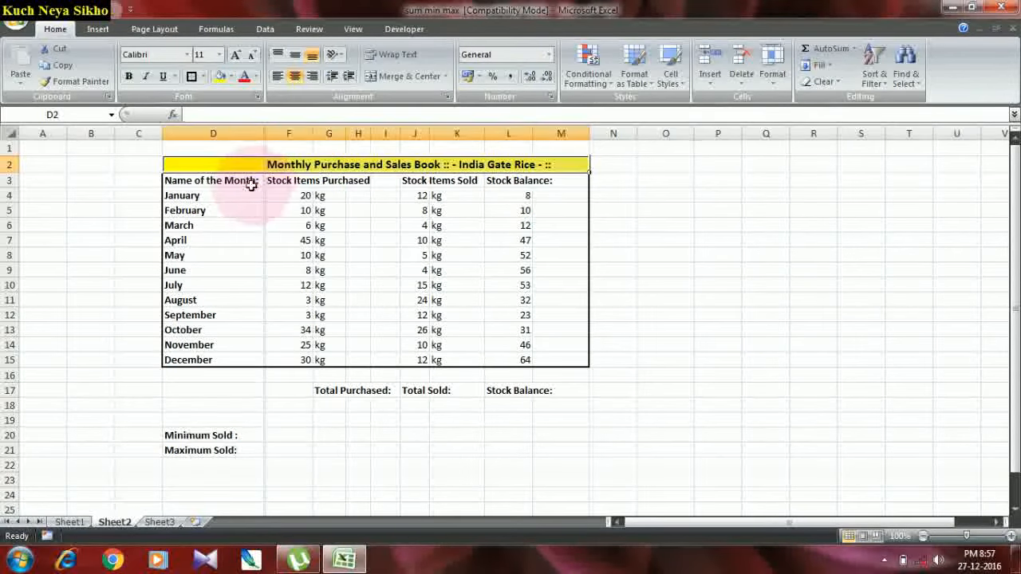
pyautogui.click(224, 241)
# Step: Fill the month names and their heading in D3:D15 with a light red theme colour
pyautogui.click(210, 183)
pyautogui.moveTo(207, 183); pyautogui.dragTo(212, 360)
pyautogui.click(230, 77)
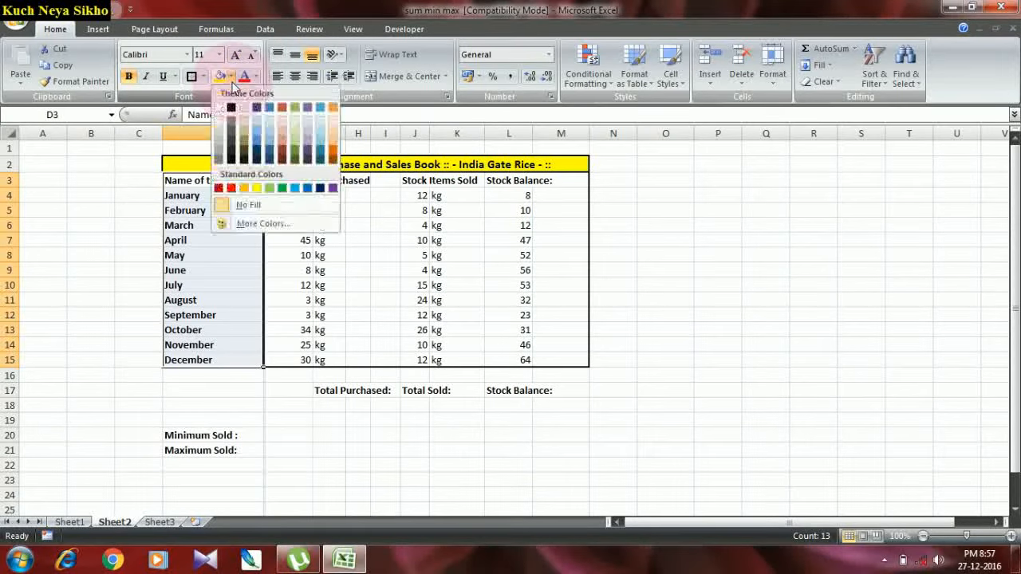
pyautogui.click(283, 141)
# Step: Fill the stock columns F3:M15, including their headings, with a dark orange theme colour
pyautogui.moveTo(280, 175); pyautogui.dragTo(561, 359)
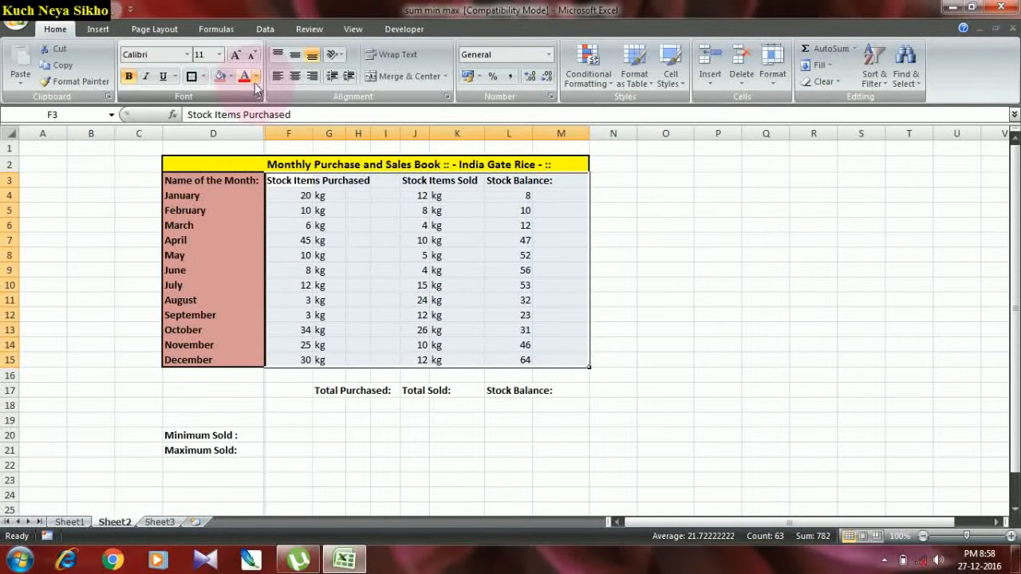
pyautogui.click(230, 76)
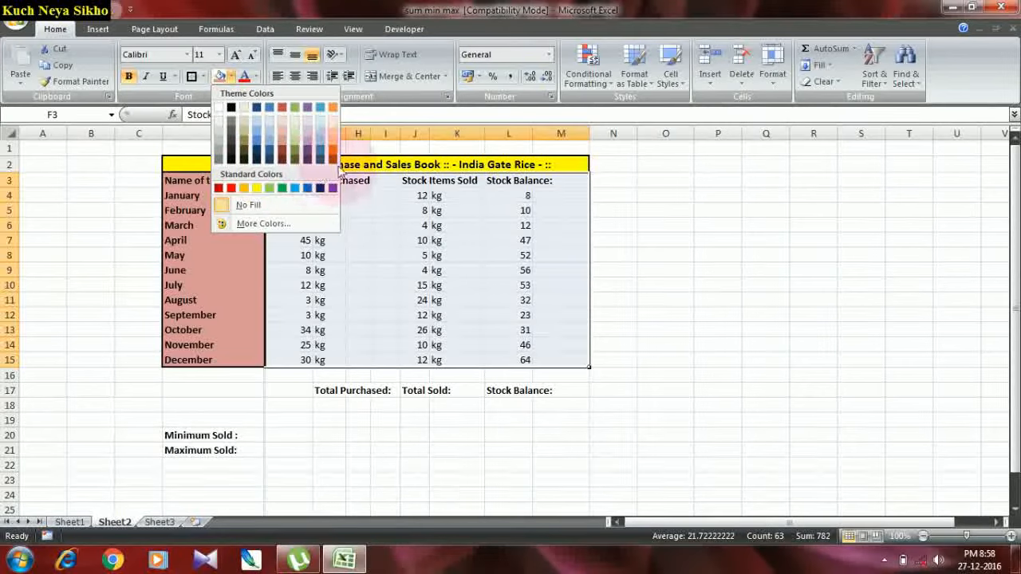
pyautogui.click(332, 150)
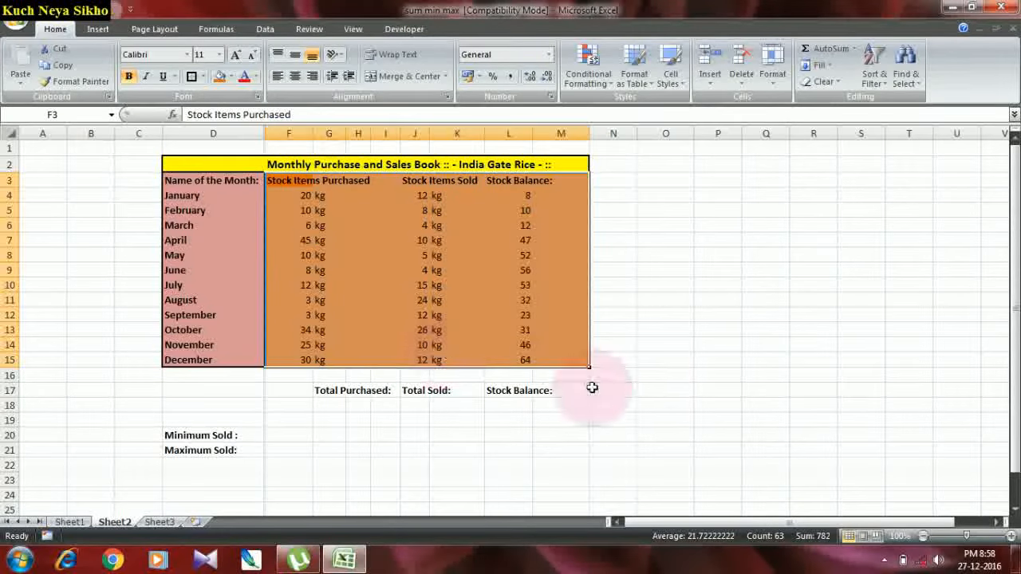
pyautogui.click(714, 374)
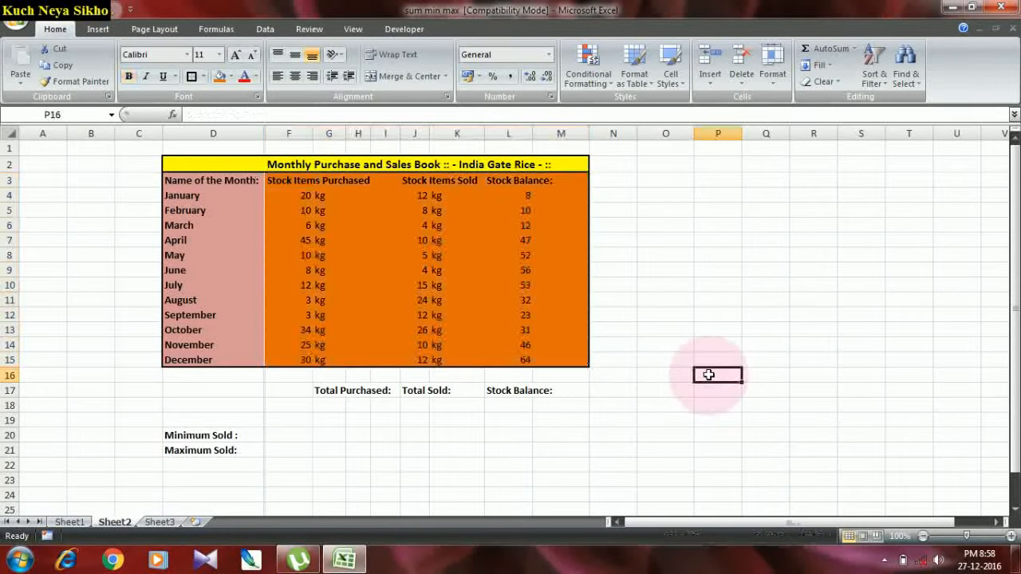
# Step: Examine how January's purchased quantity and its kg unit are kept in separate cells, F4 and G4
pyautogui.click(296, 197)
pyautogui.click(321, 196)
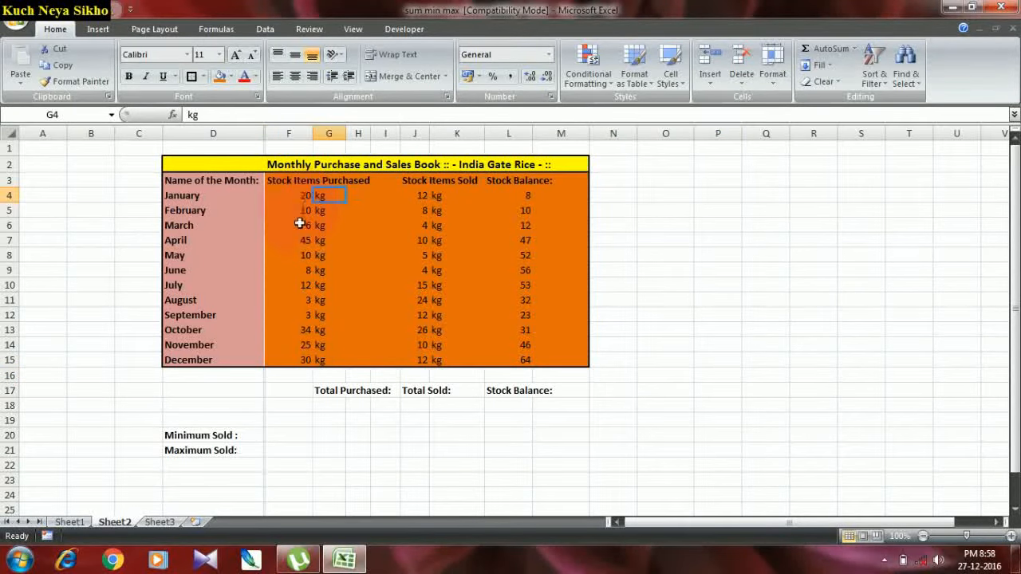
pyautogui.click(295, 199)
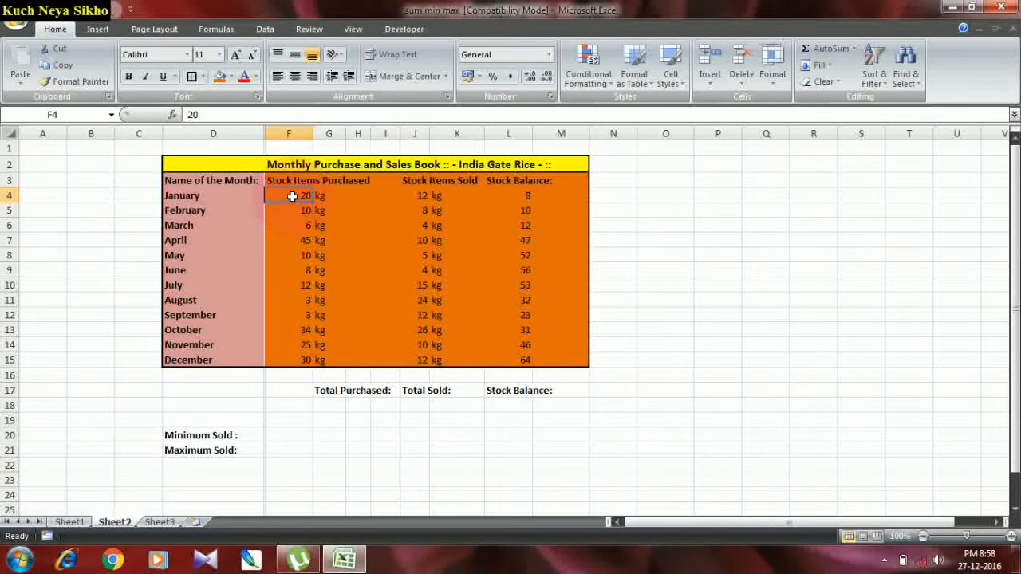
pyautogui.click(183, 196)
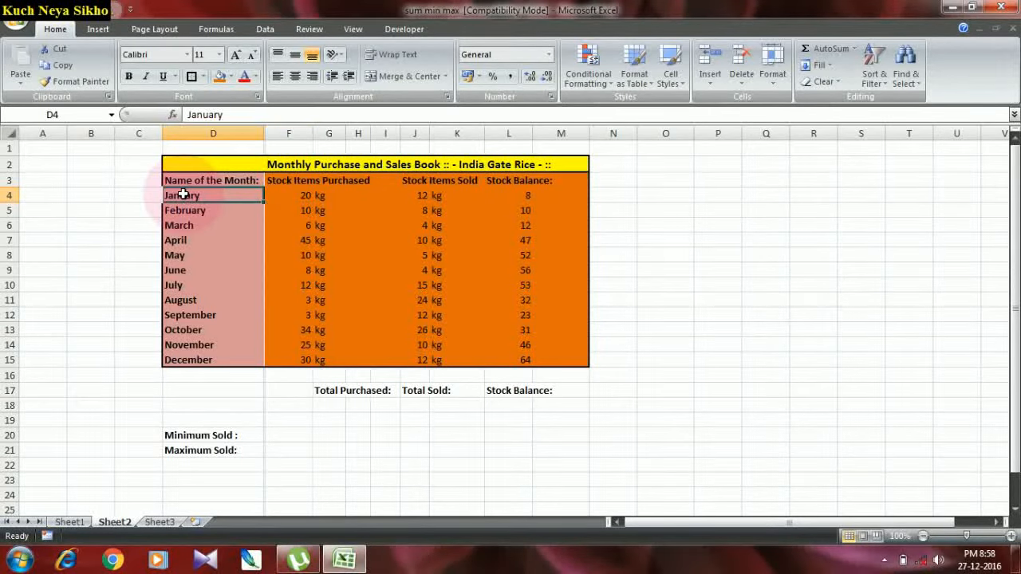
pyautogui.click(308, 196)
pyautogui.click(325, 197)
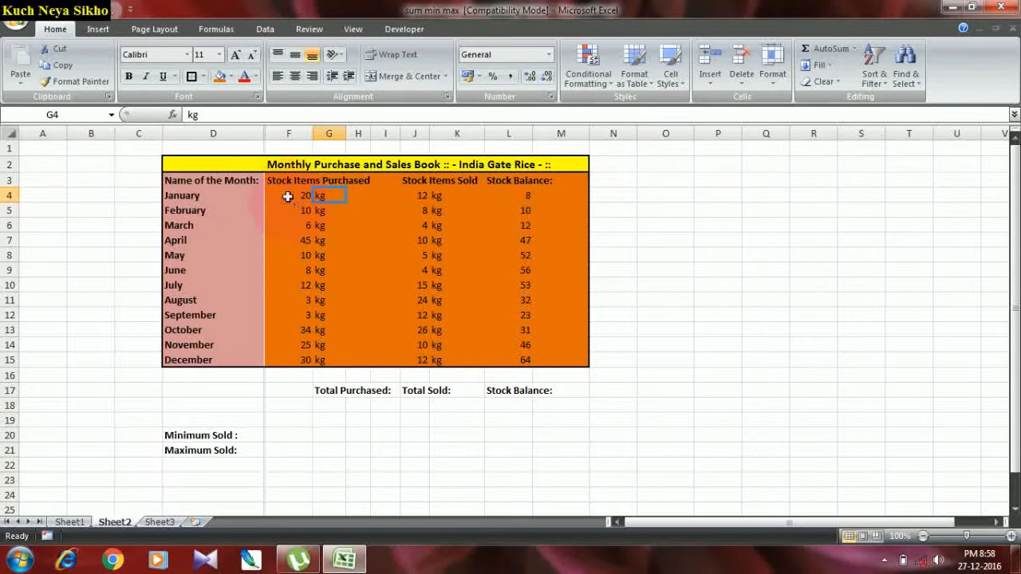
# Step: Try entering January's purchased quantity together with its unit as "20 kg" in F4
pyautogui.click(287, 198)
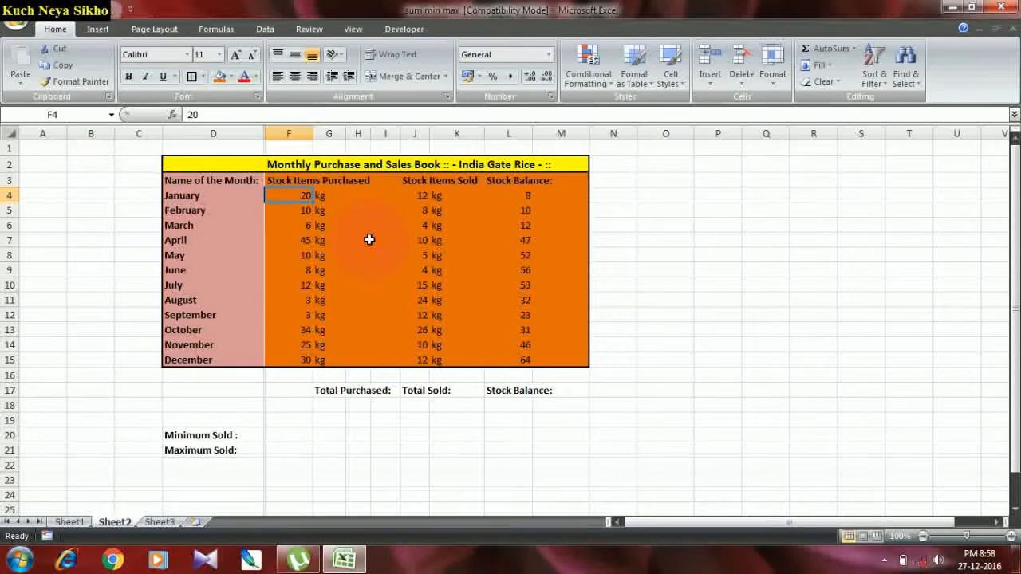
pyautogui.write('20')
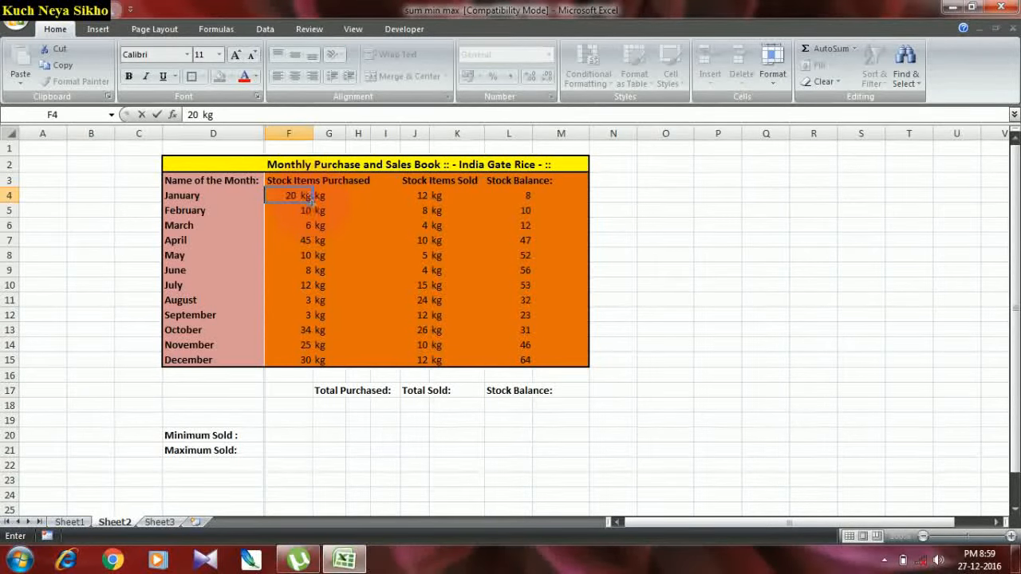
pyautogui.click(311, 198)
pyautogui.click(353, 206)
# Step: Examine the separate kg unit column G alongside the purchased quantities in F4:F15
pyautogui.click(328, 134)
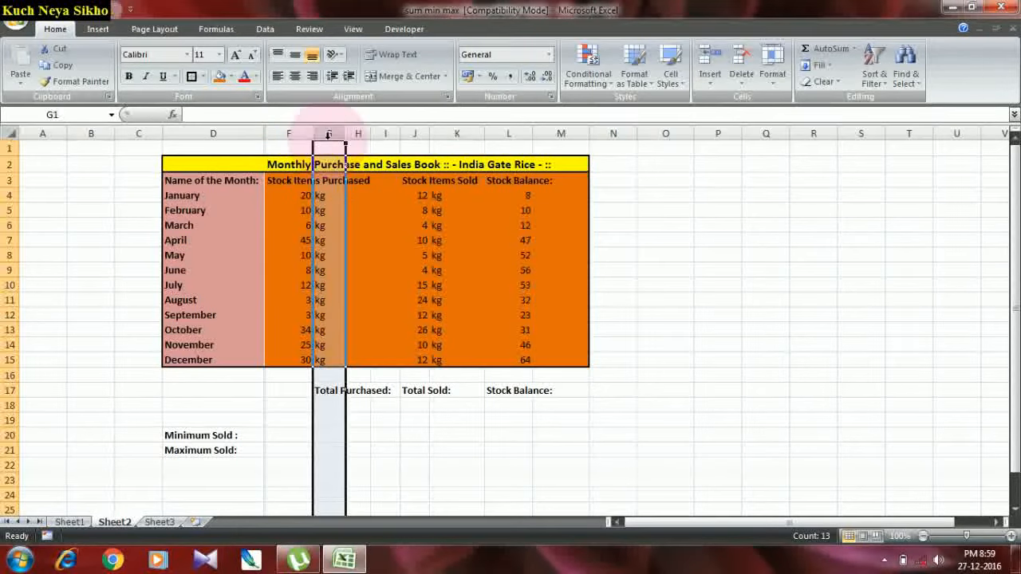
pyautogui.click(306, 199)
pyautogui.click(326, 196)
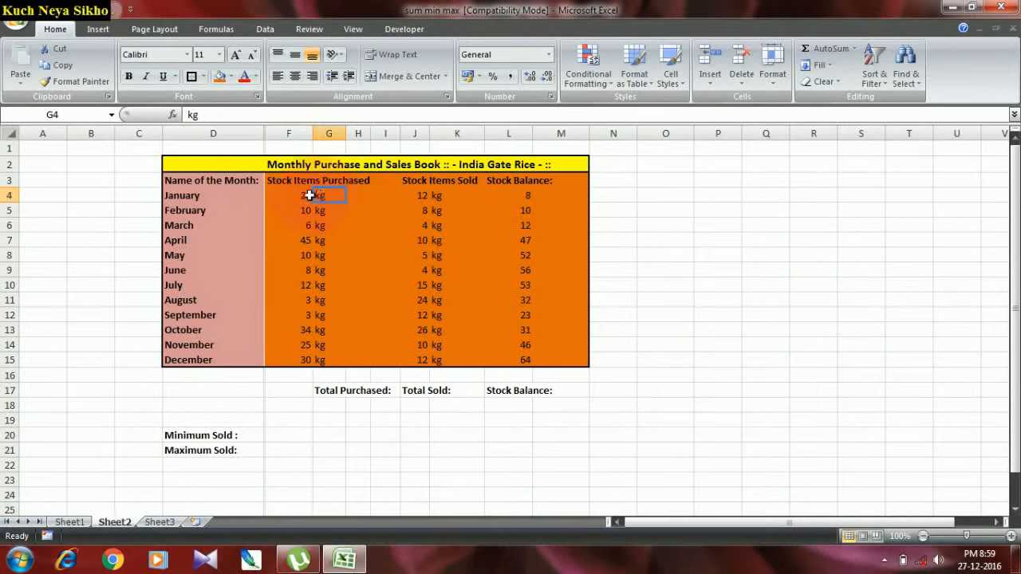
pyautogui.click(309, 196)
pyautogui.click(333, 195)
pyautogui.moveTo(287, 198); pyautogui.dragTo(297, 348)
pyautogui.moveTo(305, 364); pyautogui.dragTo(305, 363)
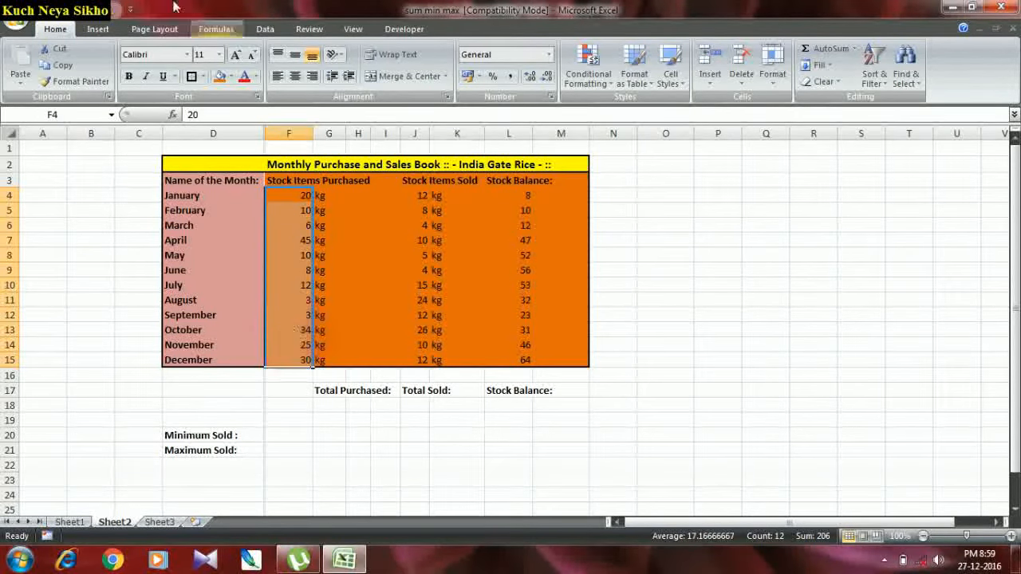
# Step: Check individual monthly quantities in the Stock Items Purchased and Stock Items Sold columns, down to October
pyautogui.click(308, 209)
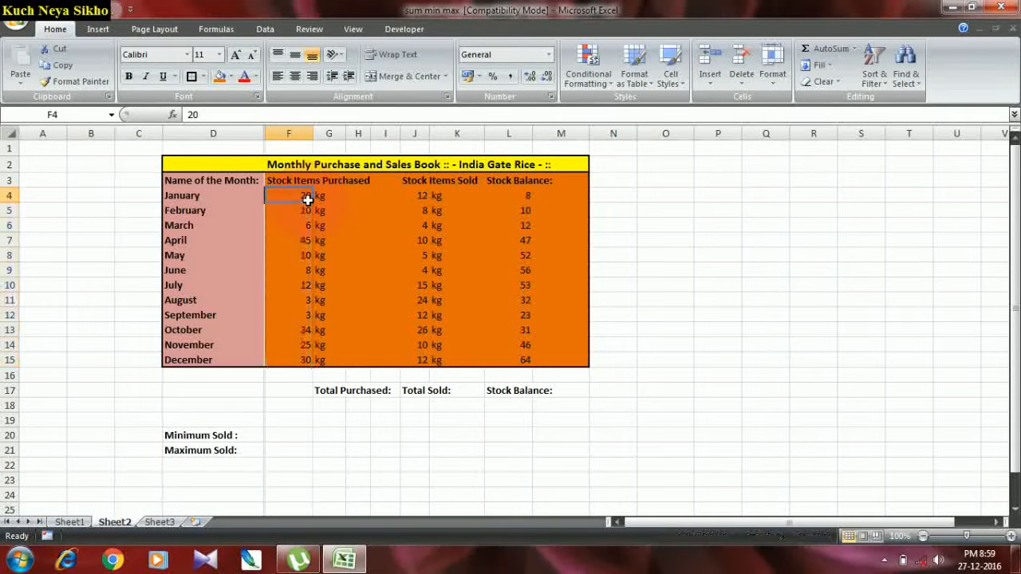
pyautogui.click(300, 239)
pyautogui.click(298, 270)
pyautogui.click(301, 329)
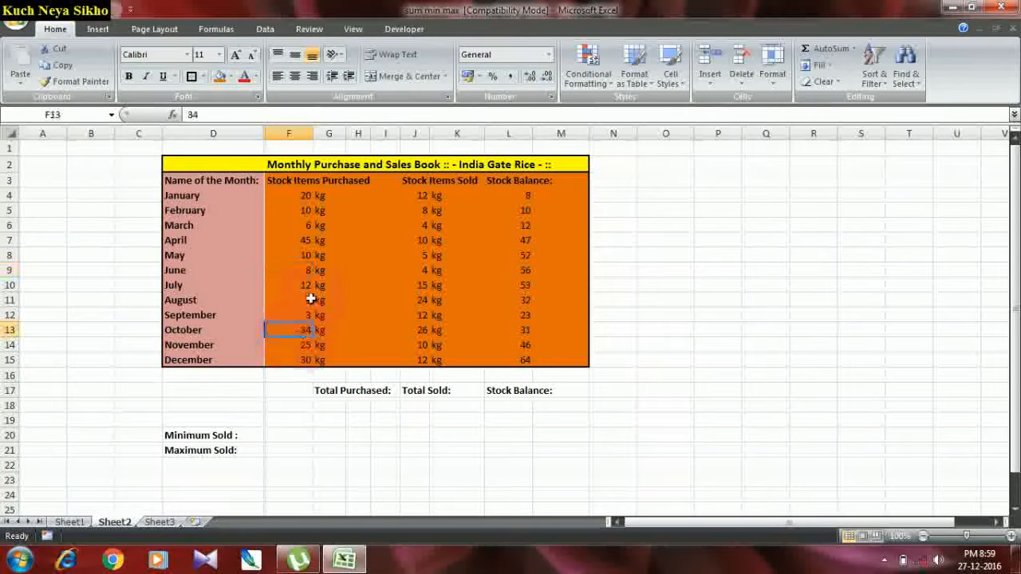
pyautogui.click(418, 197)
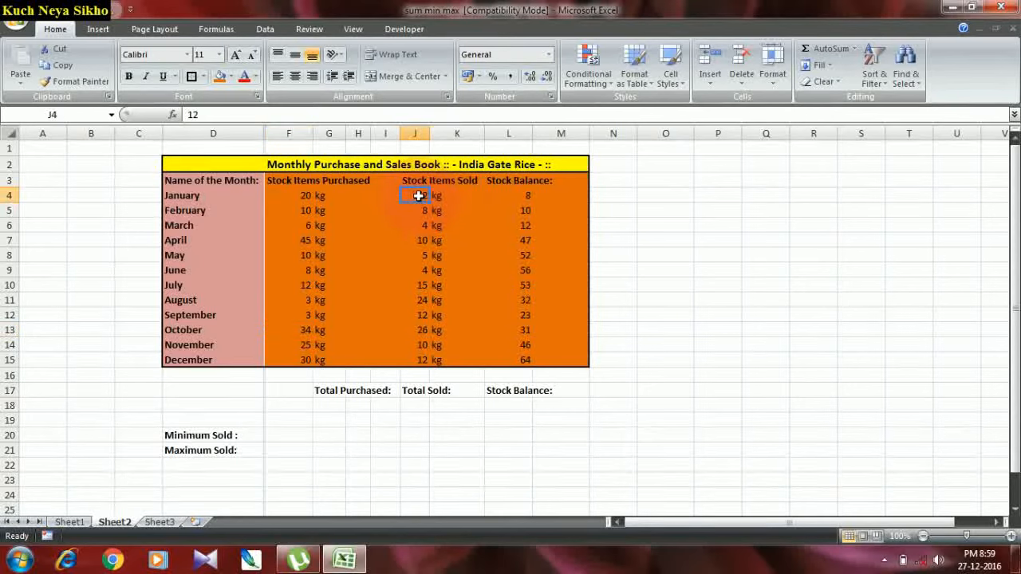
pyautogui.click(411, 240)
pyautogui.click(410, 285)
pyautogui.click(407, 327)
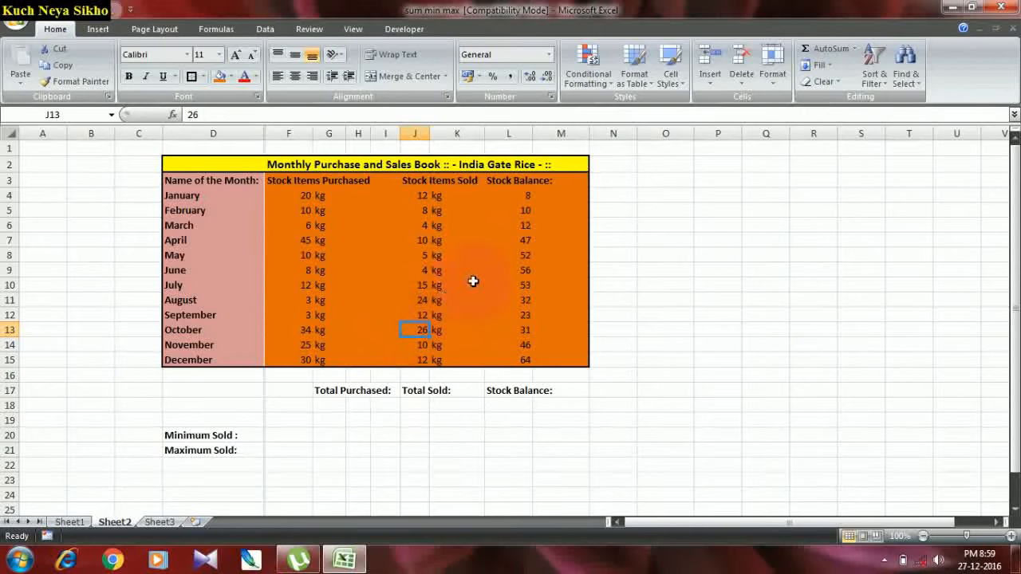
# Step: Clear the monthly Stock Balance formulas from L4:L15 and select January's balance cell L4
pyautogui.moveTo(520, 197); pyautogui.dragTo(516, 360)
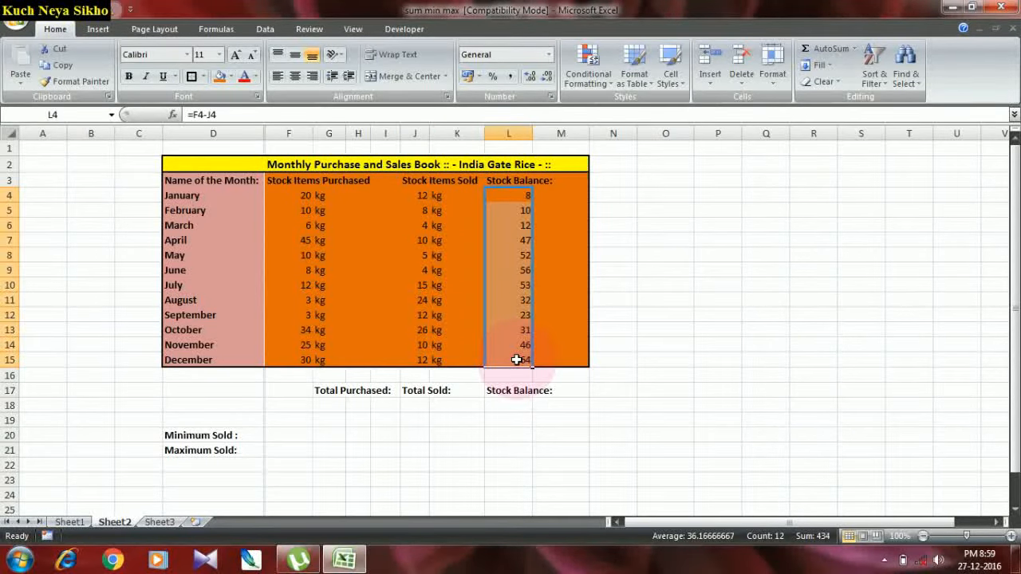
pyautogui.press('Delete')
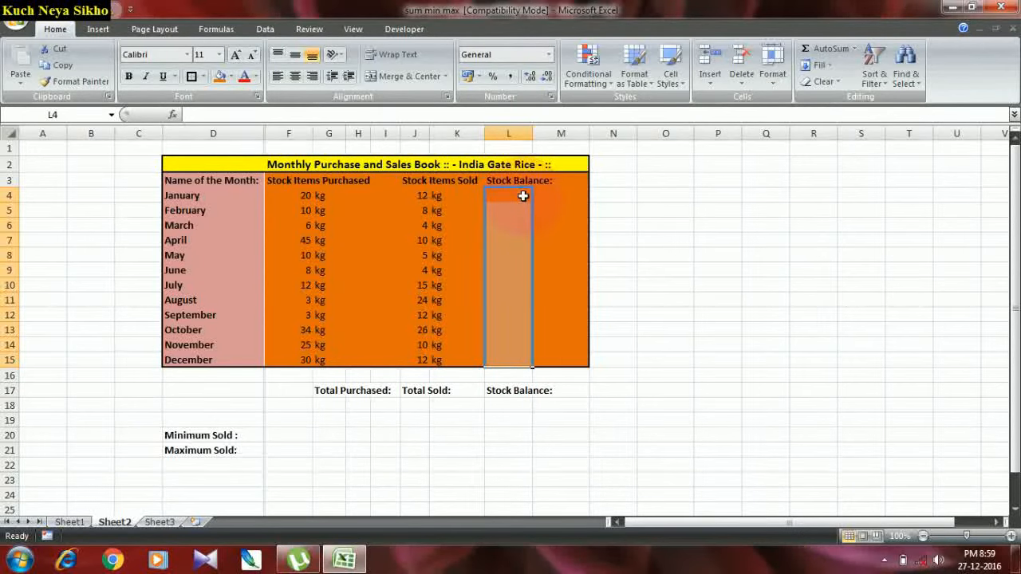
pyautogui.click(522, 195)
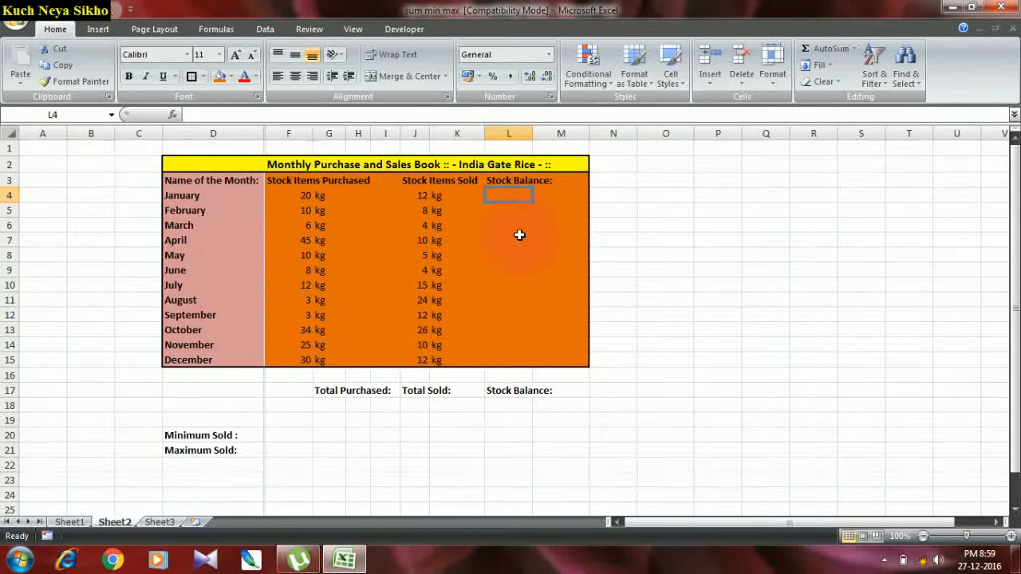
# Step: Add Thick Box Borders around the month column D3:D15, the purchased block F3:H15 and the sold block I3:K15
pyautogui.moveTo(181, 183); pyautogui.dragTo(190, 351)
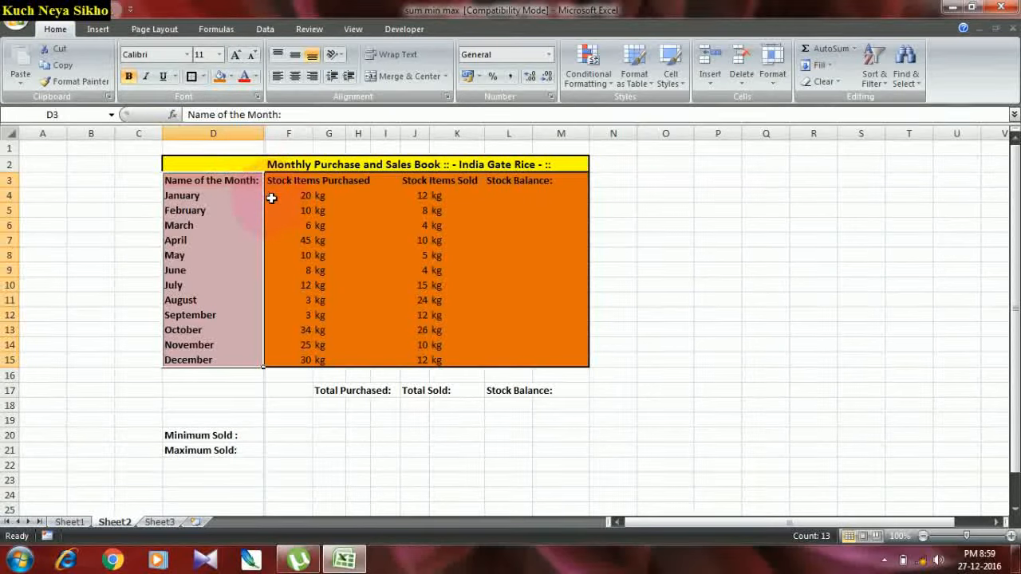
pyautogui.moveTo(274, 182); pyautogui.dragTo(357, 359)
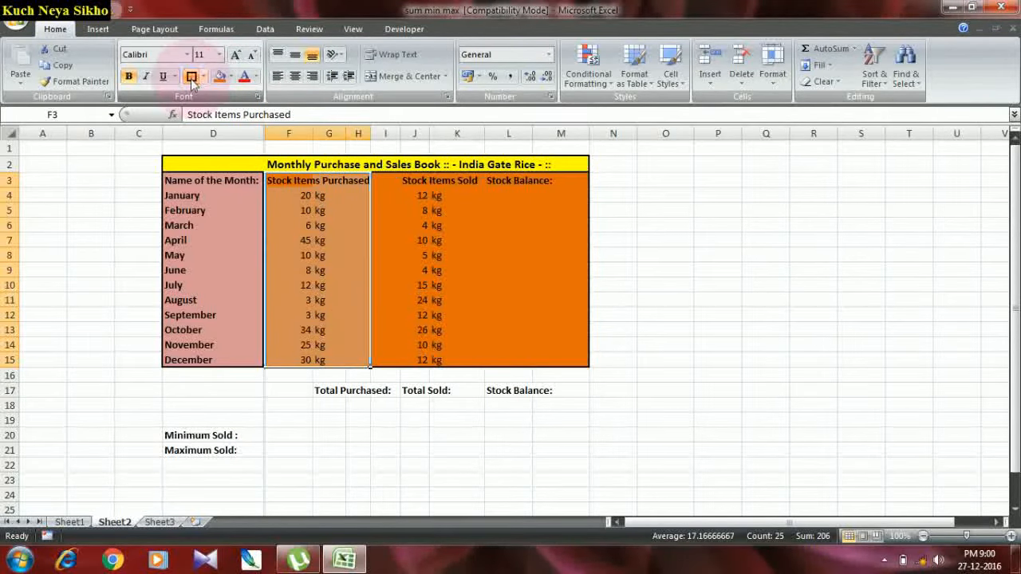
pyautogui.moveTo(377, 182); pyautogui.dragTo(472, 356)
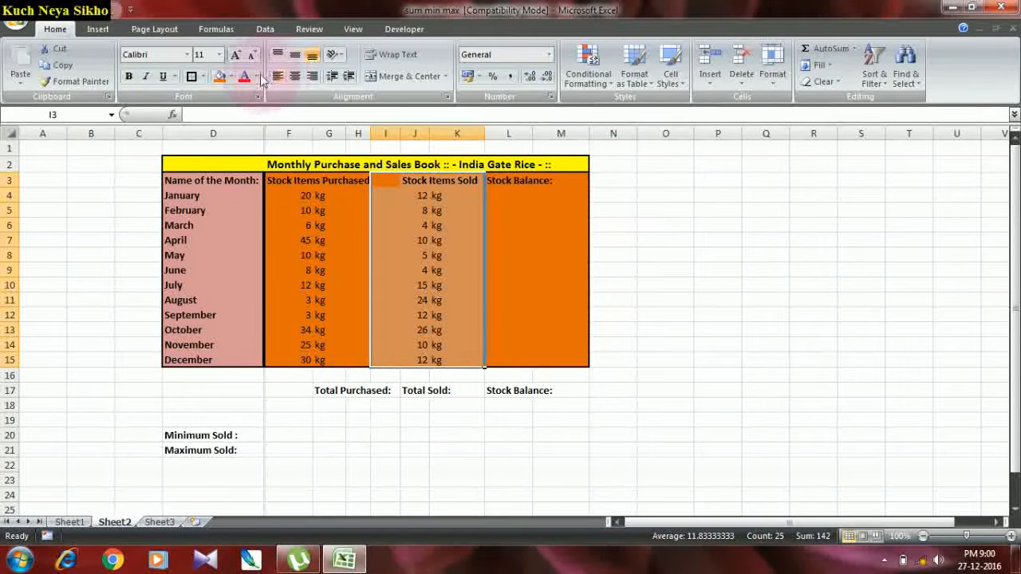
pyautogui.click(558, 195)
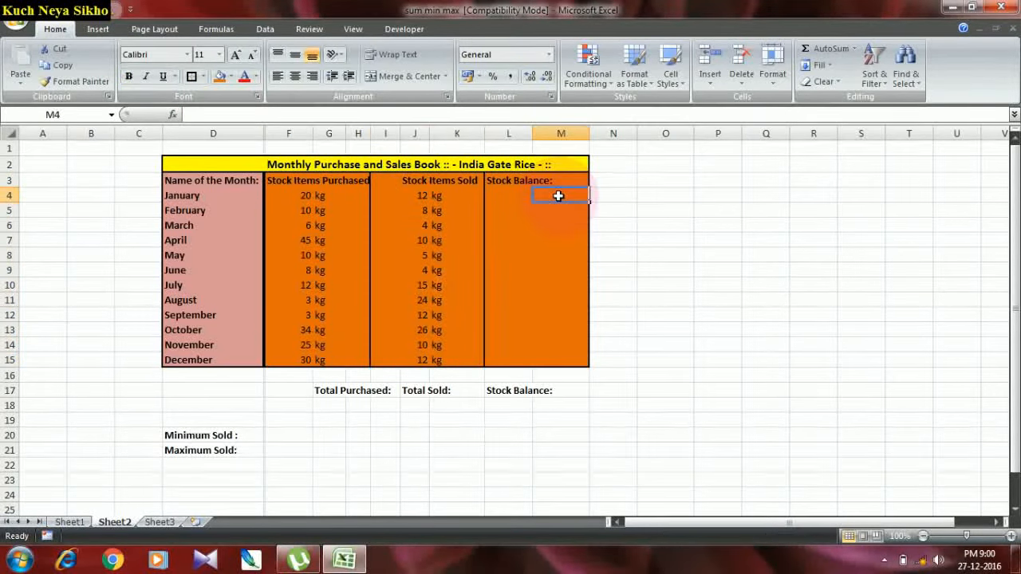
# Step: Add Thick Box Borders around the header row D3:M3
pyautogui.click(227, 184)
pyautogui.moveTo(230, 189); pyautogui.dragTo(578, 181)
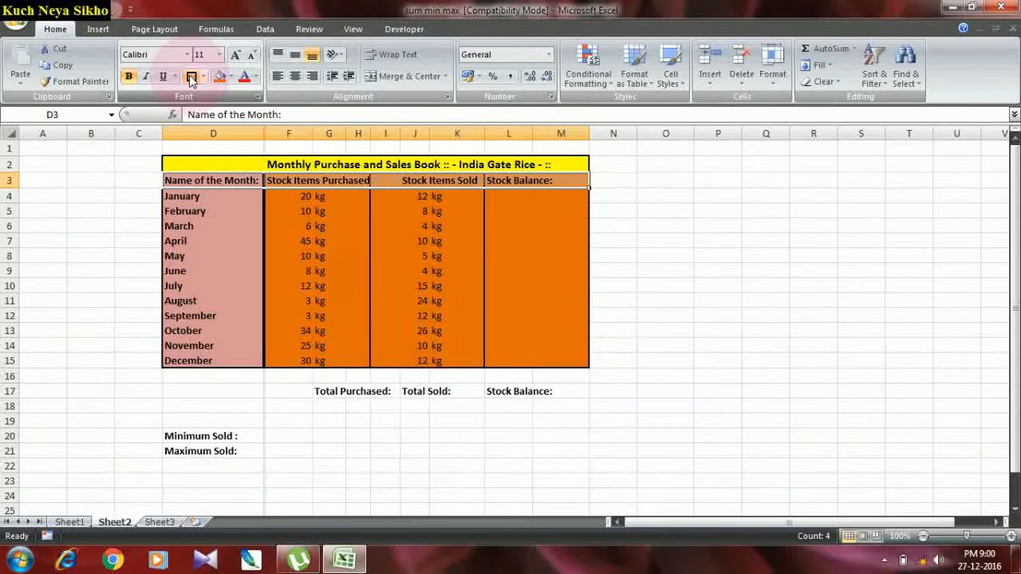
pyautogui.click(495, 421)
# Step: Check the empty result cells in row 18 under Total Purchased, Total Sold and Stock Balance
pyautogui.click(358, 405)
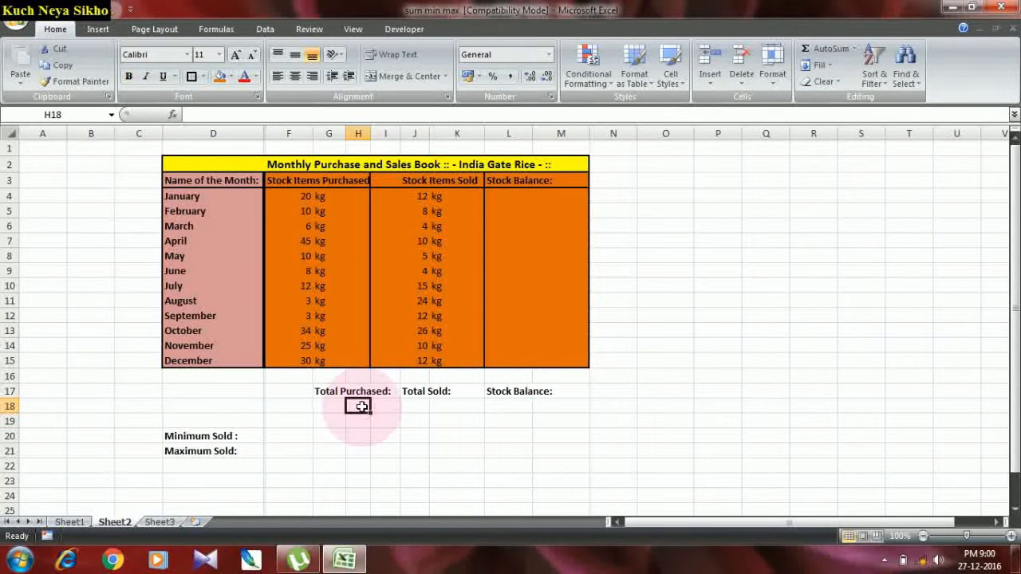
pyautogui.click(421, 405)
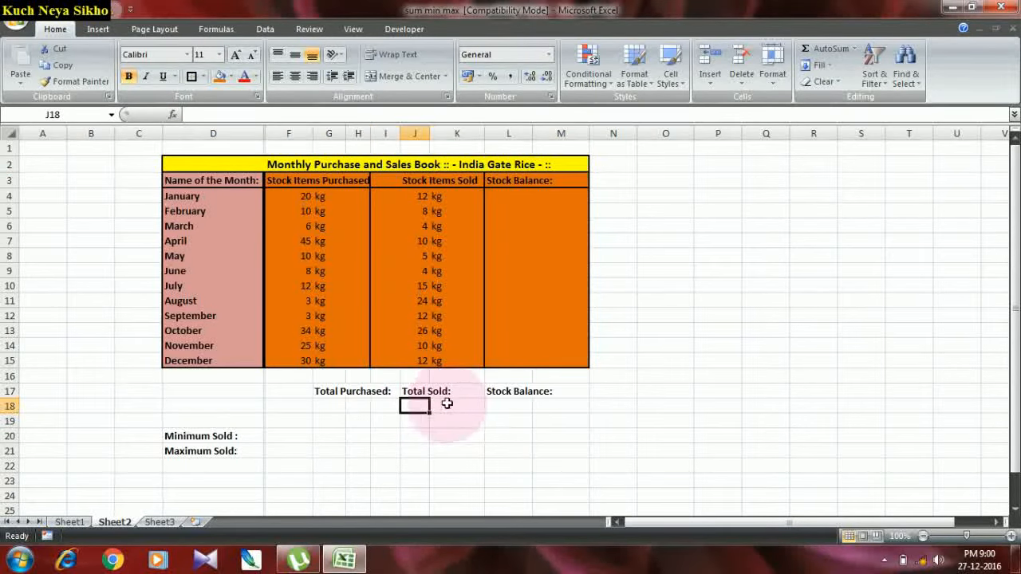
pyautogui.click(520, 405)
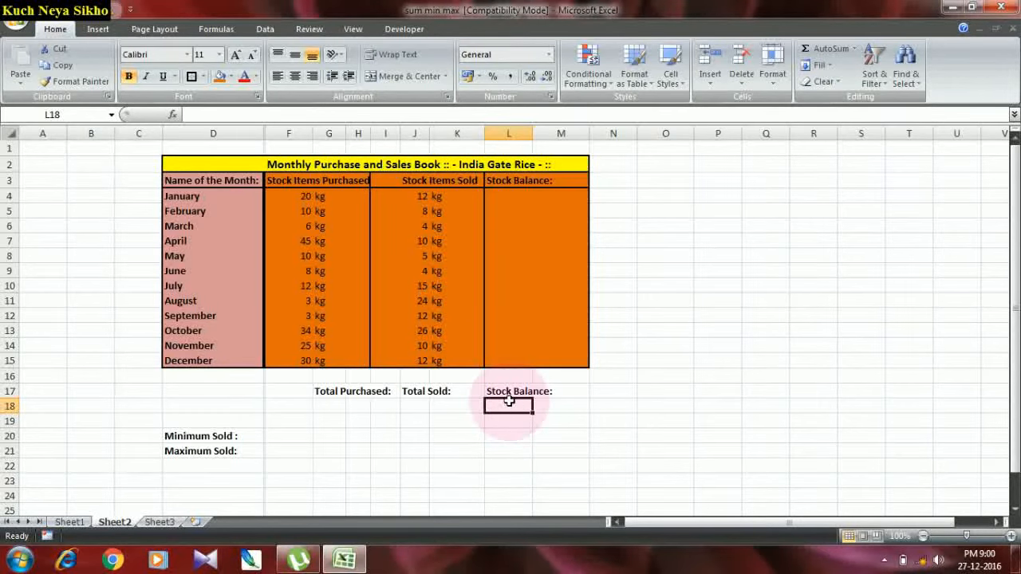
pyautogui.click(332, 404)
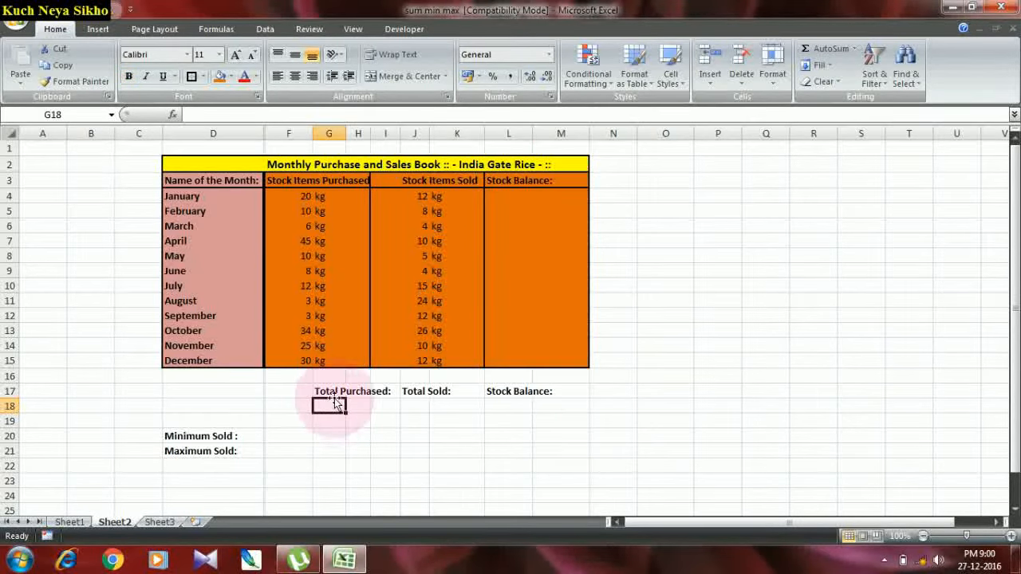
# Step: Enter the sample numbers 12 in P3 and 5 in Q3 beside the table
pyautogui.click(710, 185)
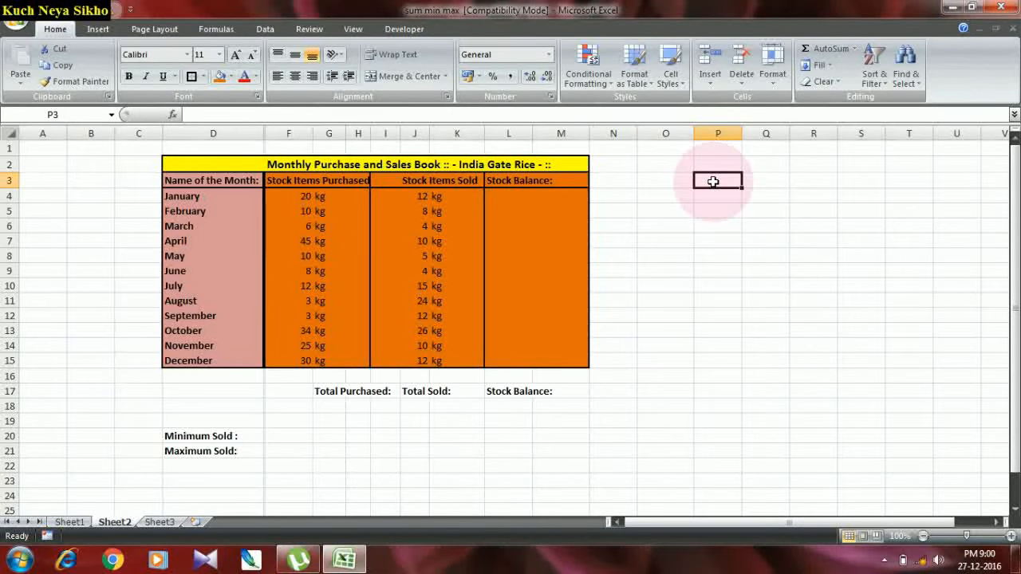
pyautogui.write('12')
pyautogui.press('Tab')
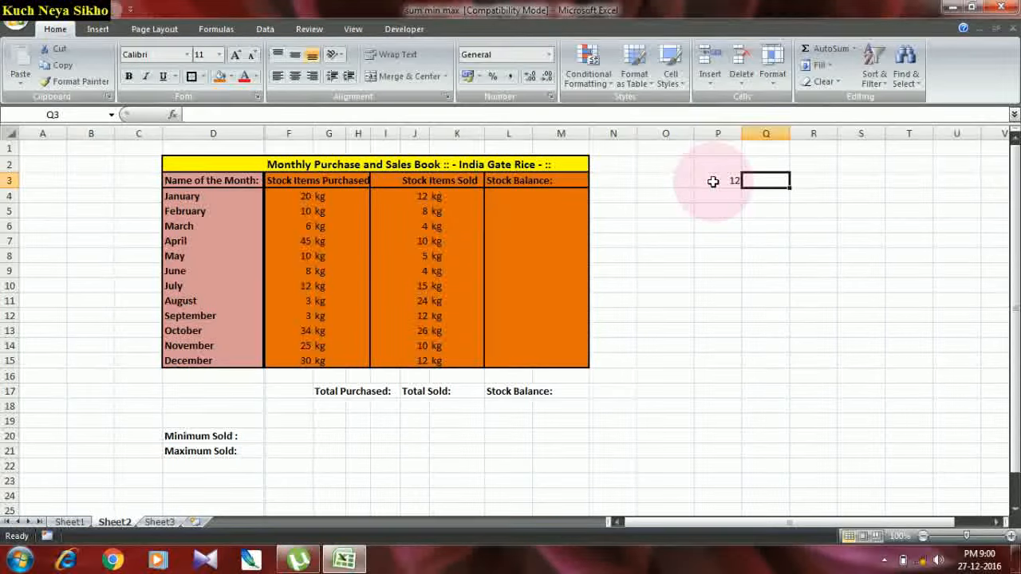
pyautogui.write('5')
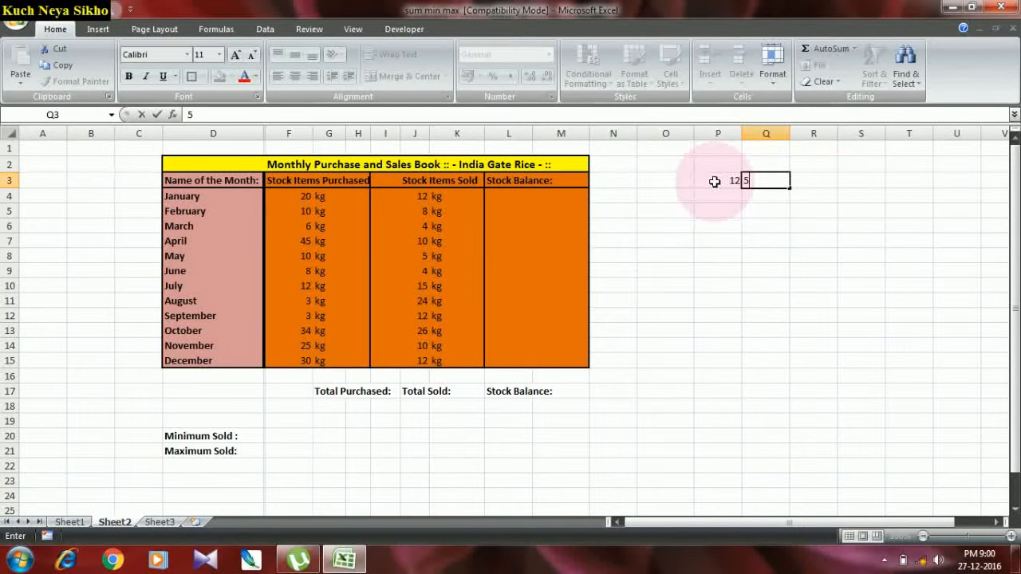
# Step: Add the two sample numbers in R3 with the formula =P3+Q3
pyautogui.click(814, 182)
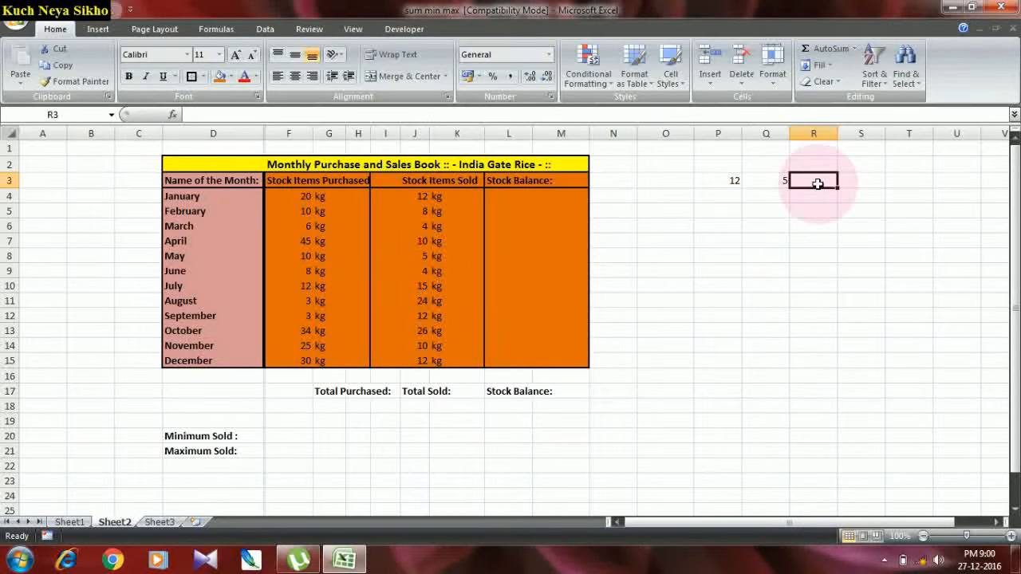
pyautogui.write('=')
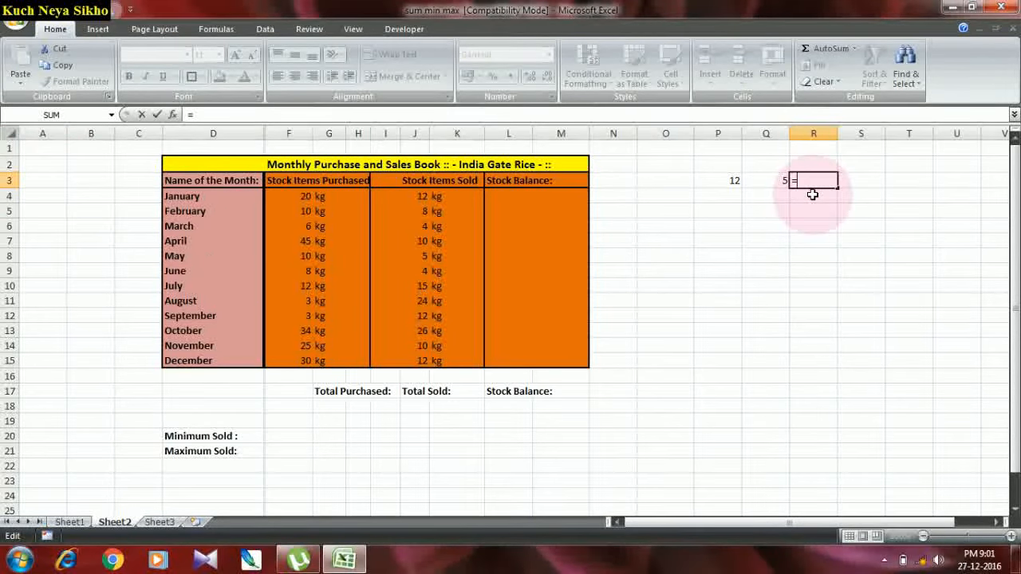
pyautogui.write('p3+')
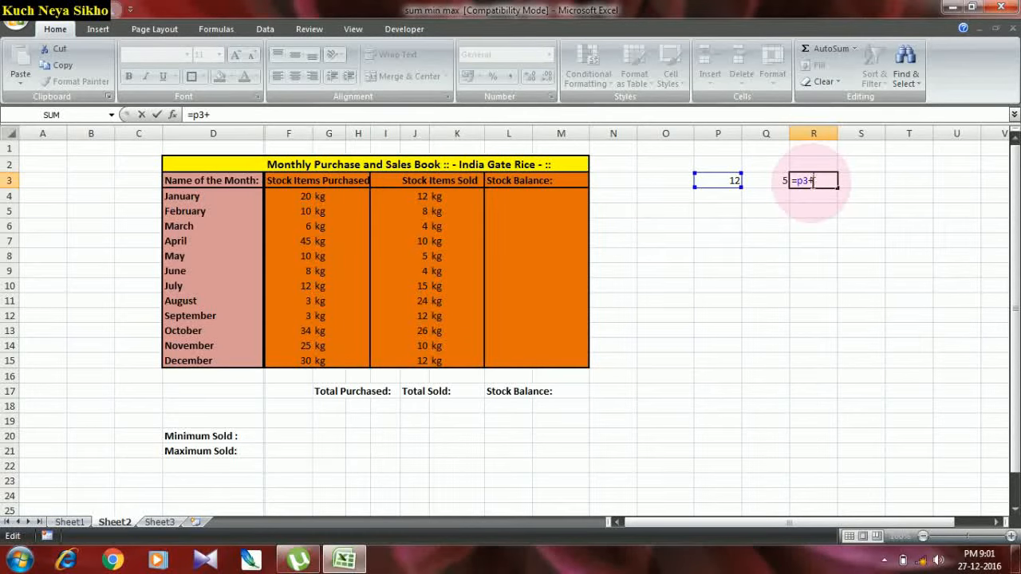
pyautogui.click(773, 182)
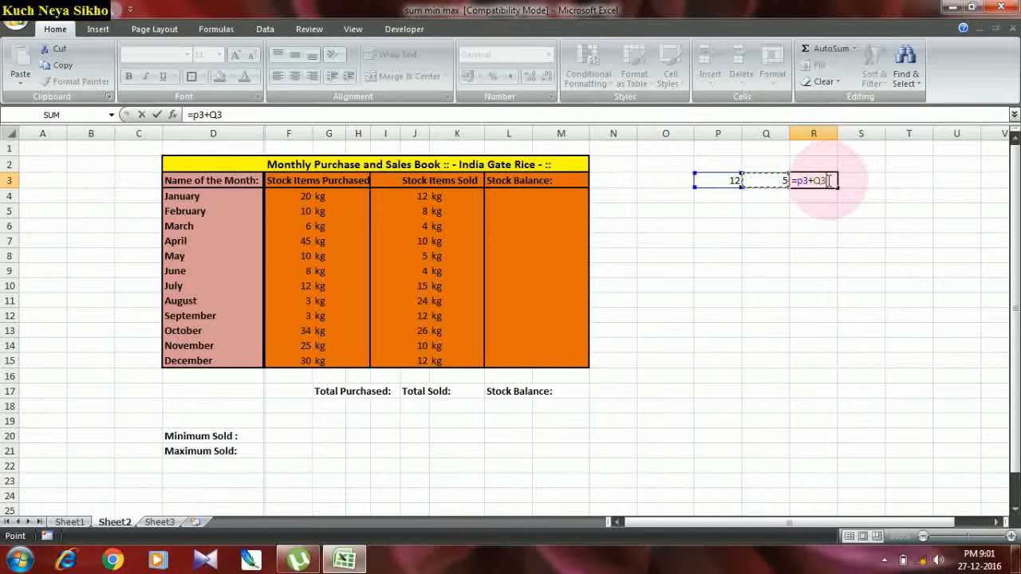
pyautogui.press('Return')
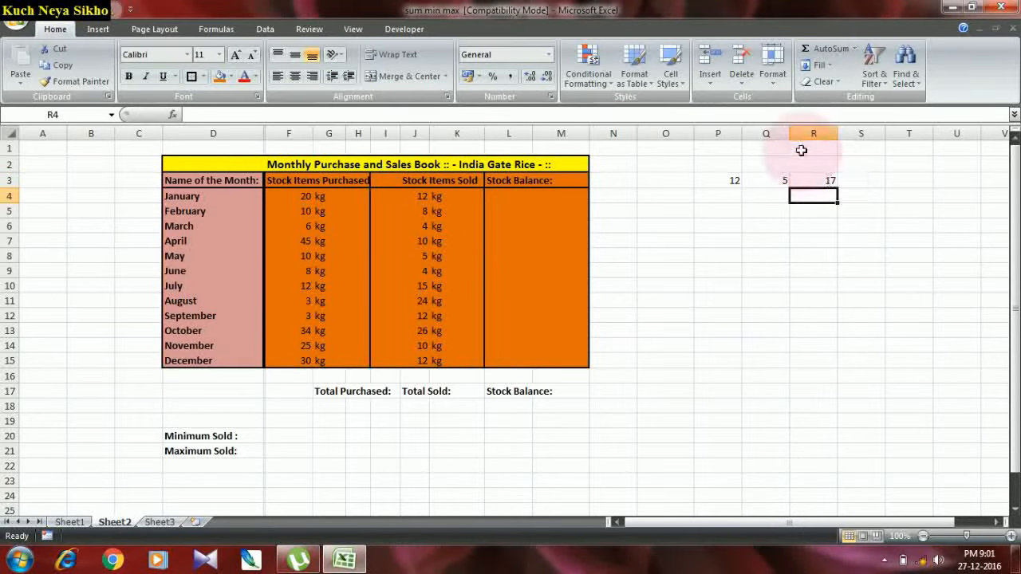
pyautogui.click(861, 180)
# Step: Add the three sample values in P5 with the formula =P3+Q3+R3
pyautogui.click(740, 209)
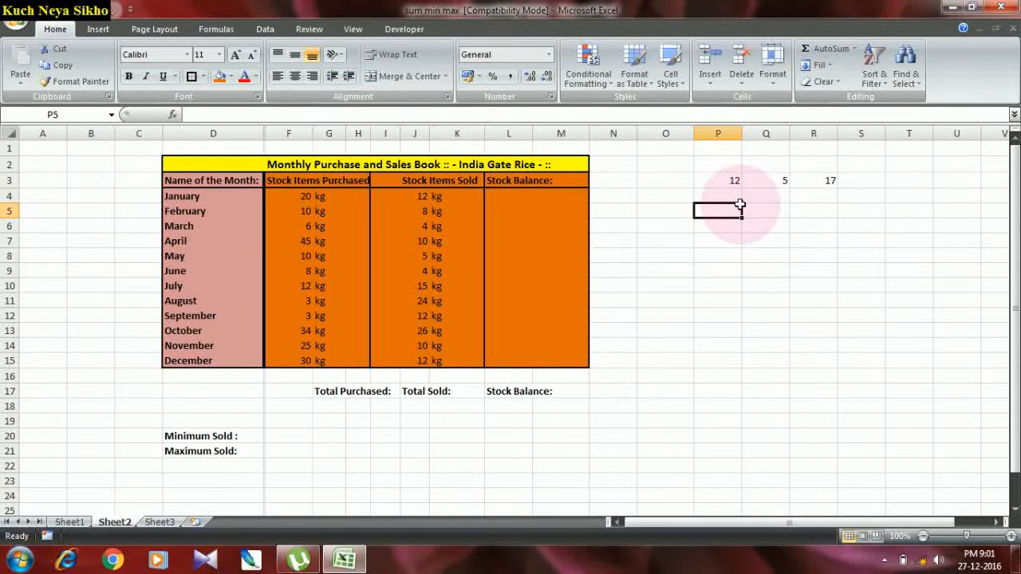
pyautogui.doubleClick(741, 205)
pyautogui.write('=')
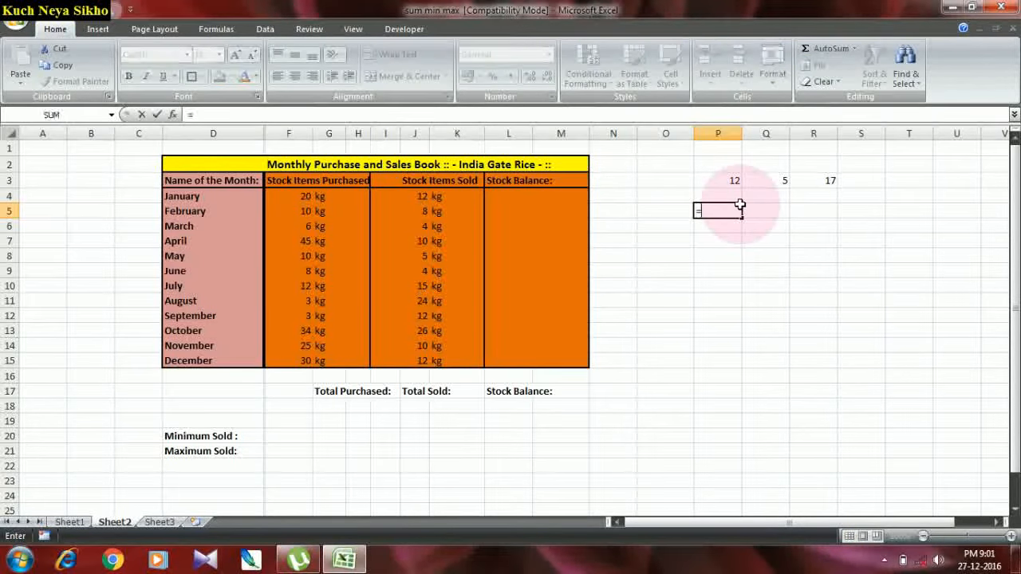
pyautogui.click(730, 186)
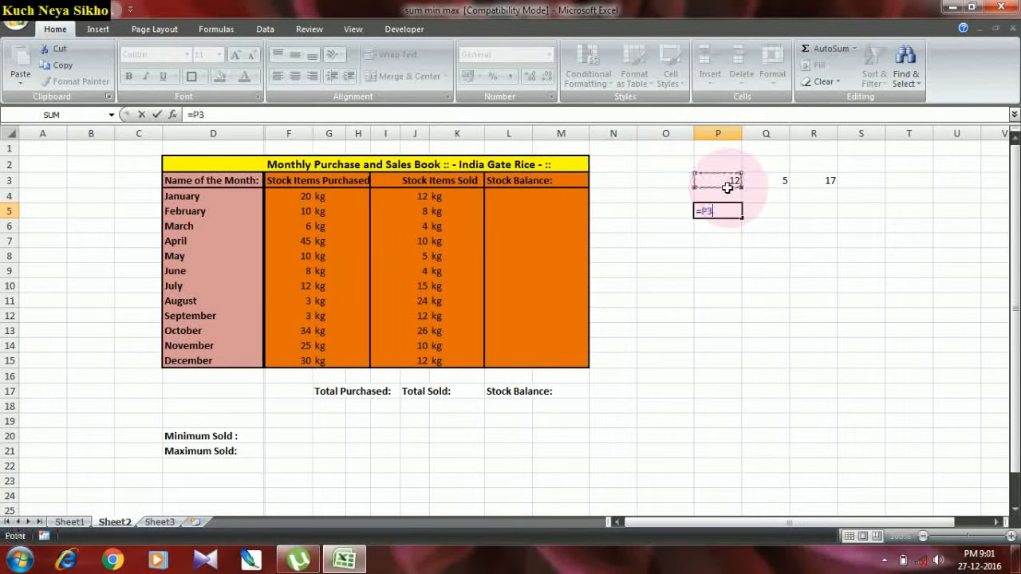
pyautogui.write('+')
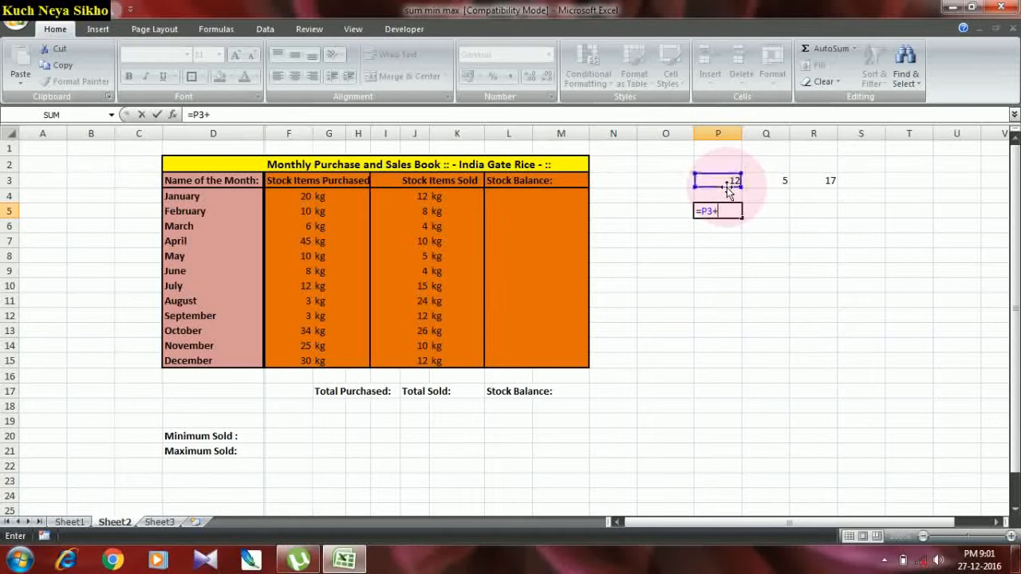
pyautogui.click(763, 182)
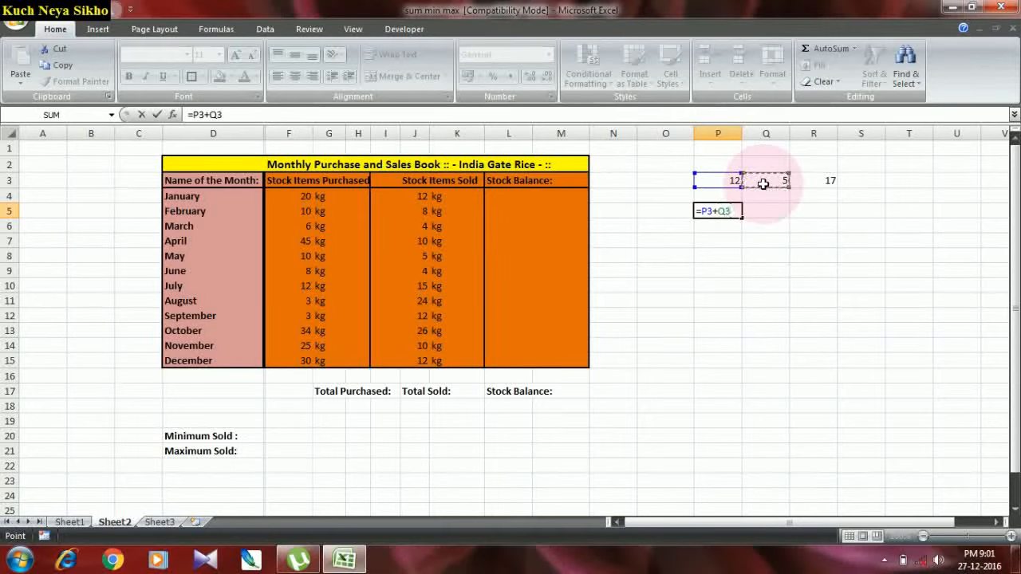
pyautogui.write('+')
pyautogui.click(826, 183)
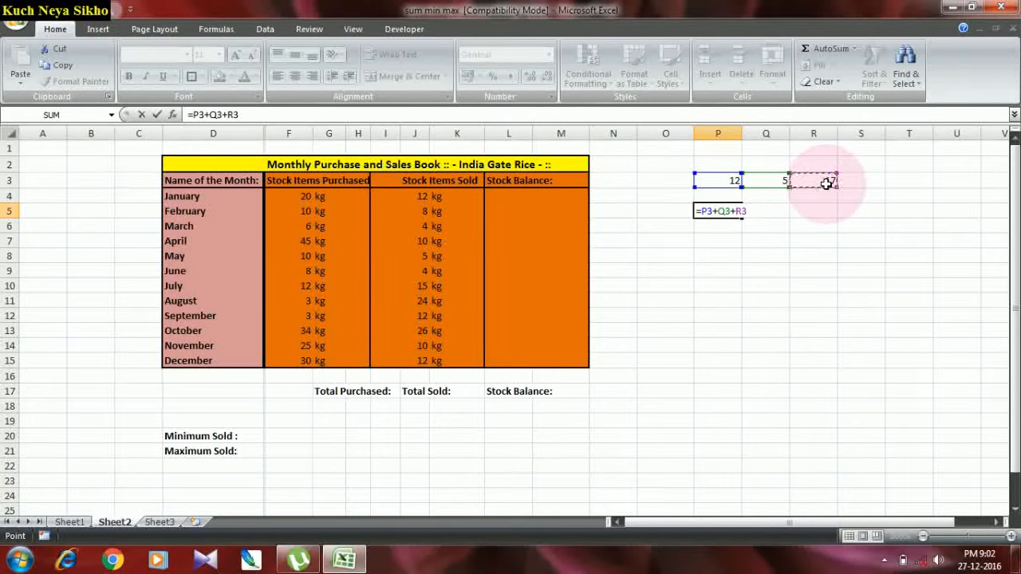
pyautogui.press('Return')
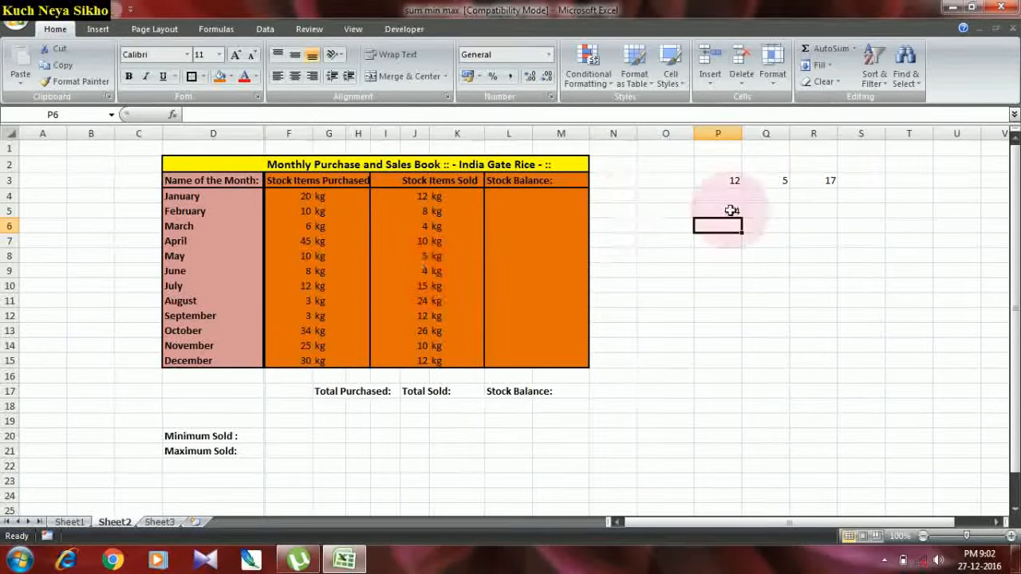
# Step: Clear the sample numbers and formulas from P3:R5
pyautogui.moveTo(729, 180); pyautogui.dragTo(818, 209)
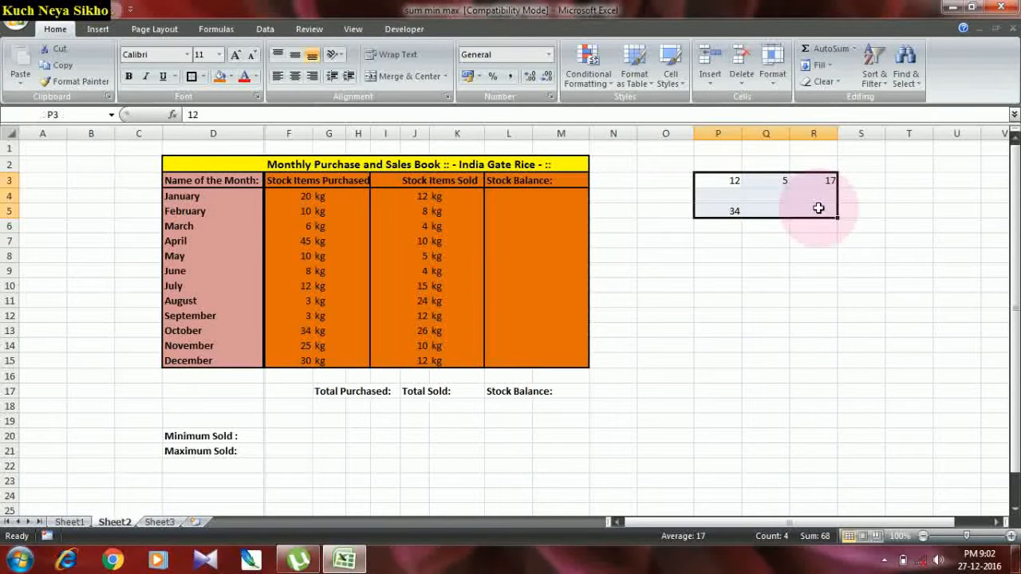
pyautogui.press('Delete')
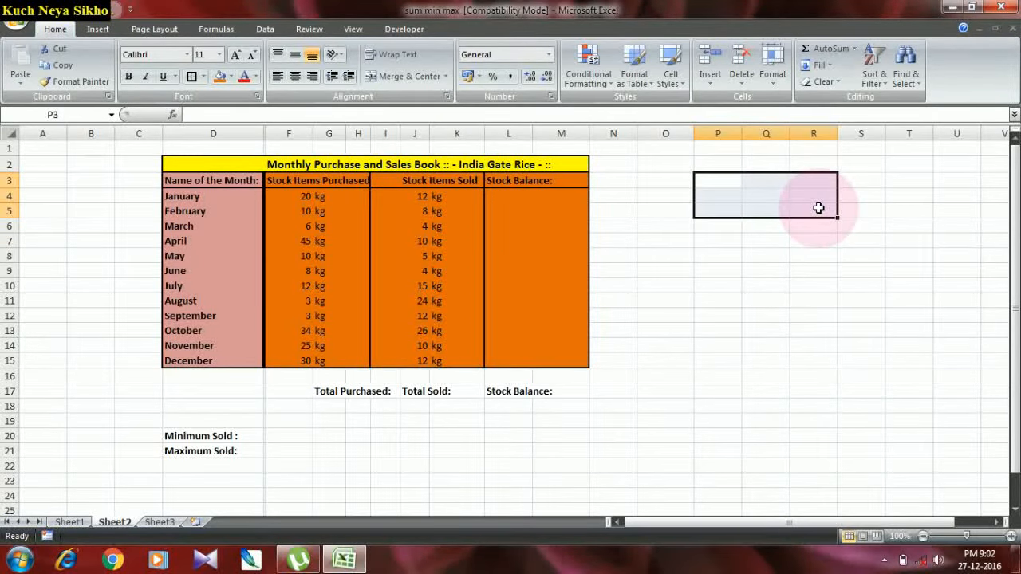
# Step: Begin a SUM formula in cell G18 under Total Purchased
pyautogui.click(341, 408)
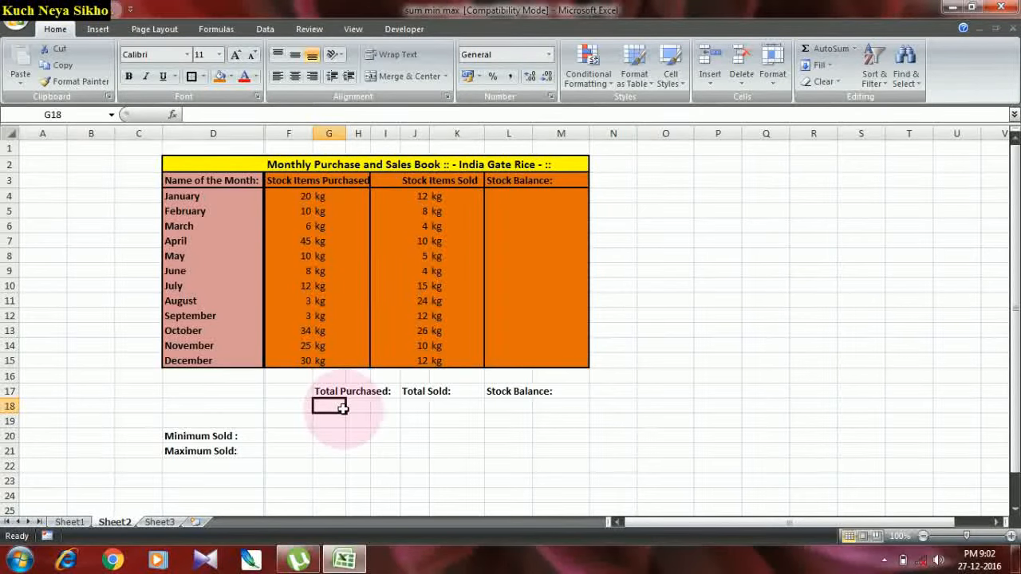
pyautogui.write('=')
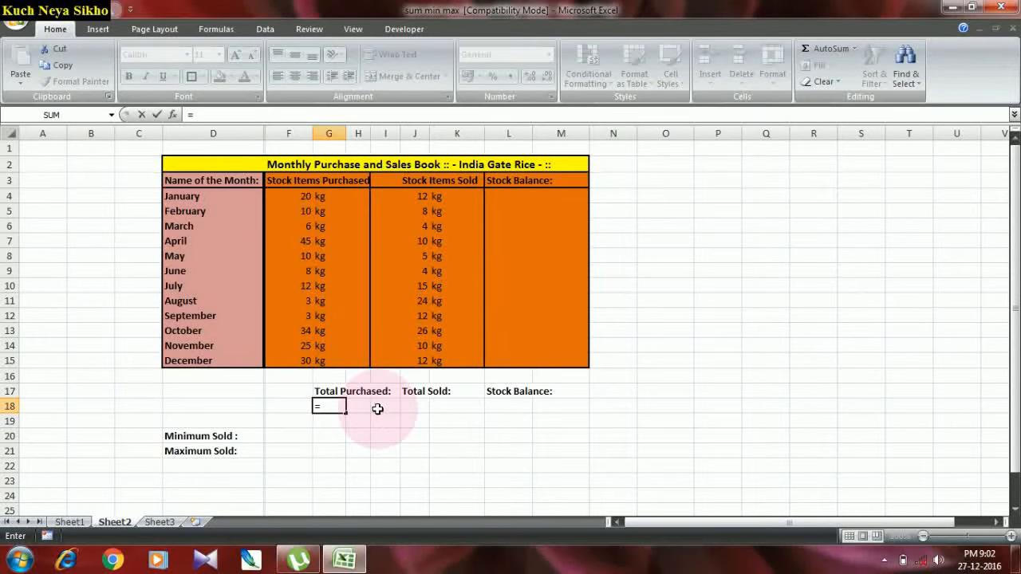
pyautogui.write('sum')
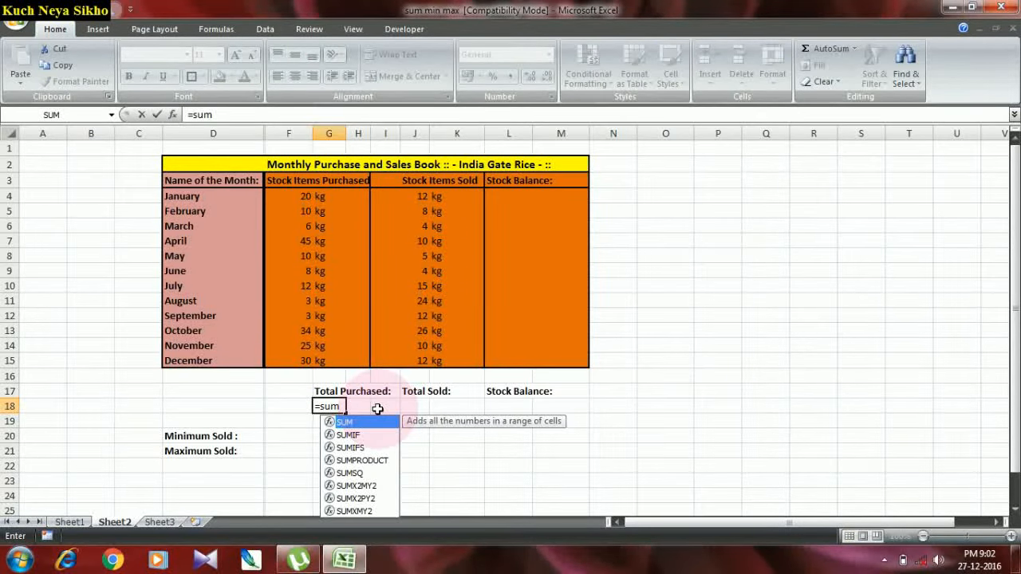
pyautogui.write('(')
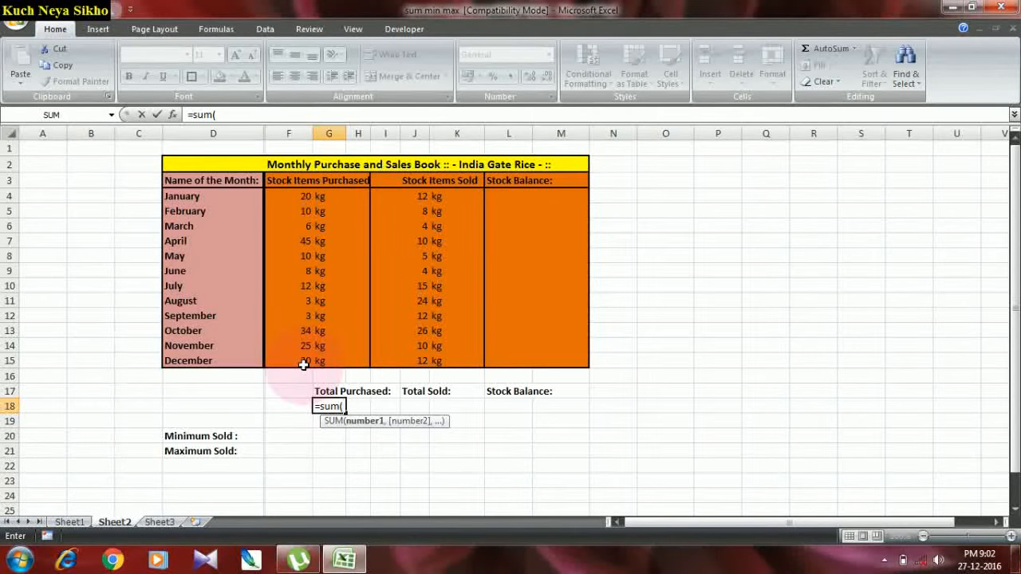
# Step: Try the purchased quantities F4:F15 as the SUM range in G18 and remove that range from the formula
pyautogui.click(305, 198)
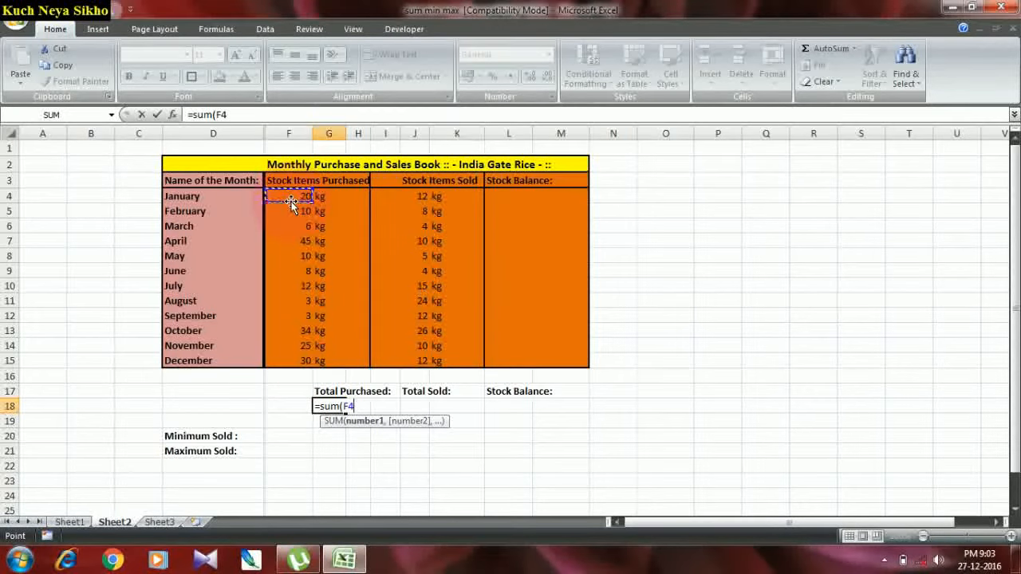
pyautogui.moveTo(295, 198); pyautogui.dragTo(296, 361)
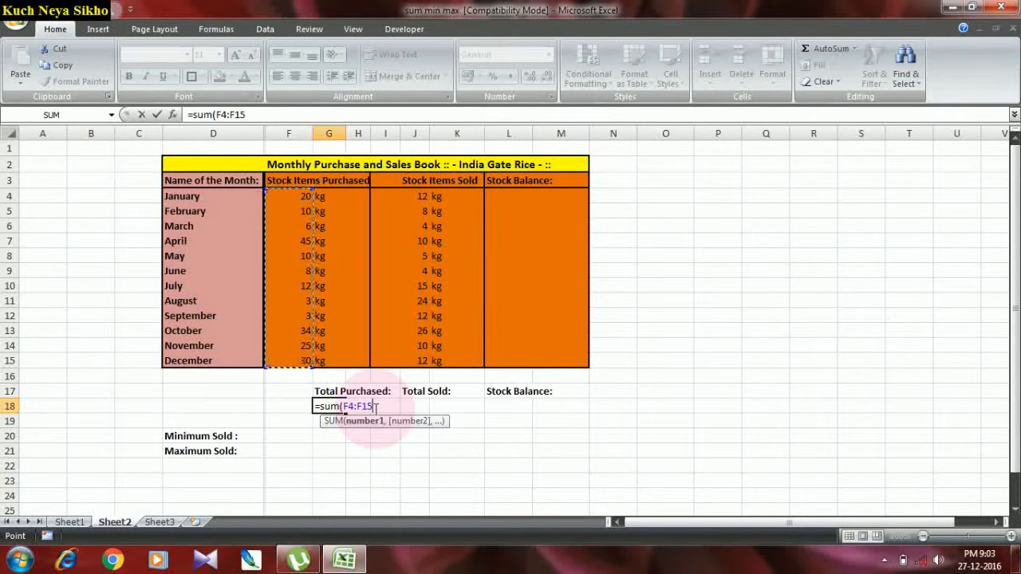
pyautogui.press('BackSpace')
pyautogui.press('BackSpace')
pyautogui.press('BackSpace')
pyautogui.press('BackSpace')
pyautogui.press('BackSpace')
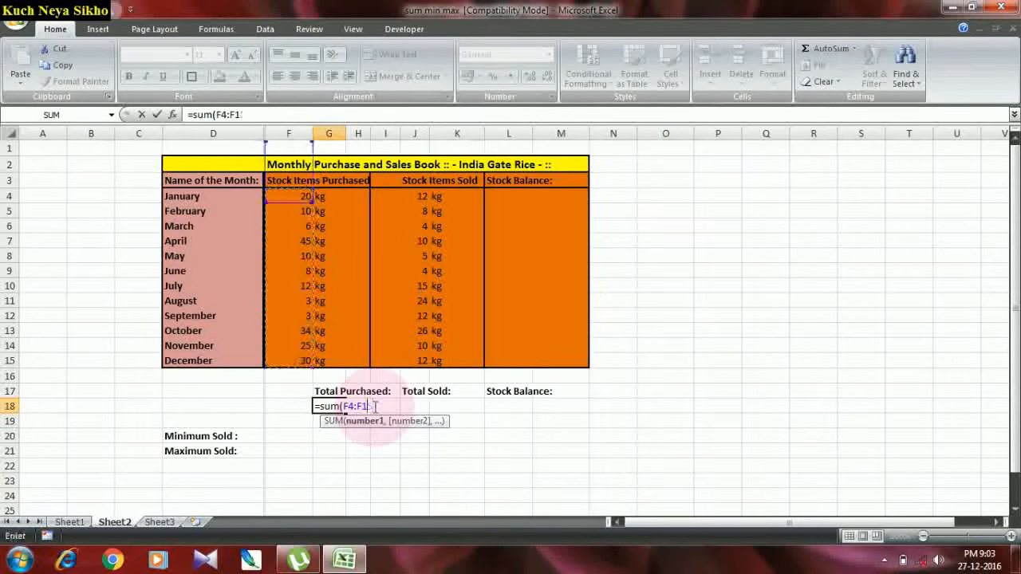
pyautogui.press('BackSpace')
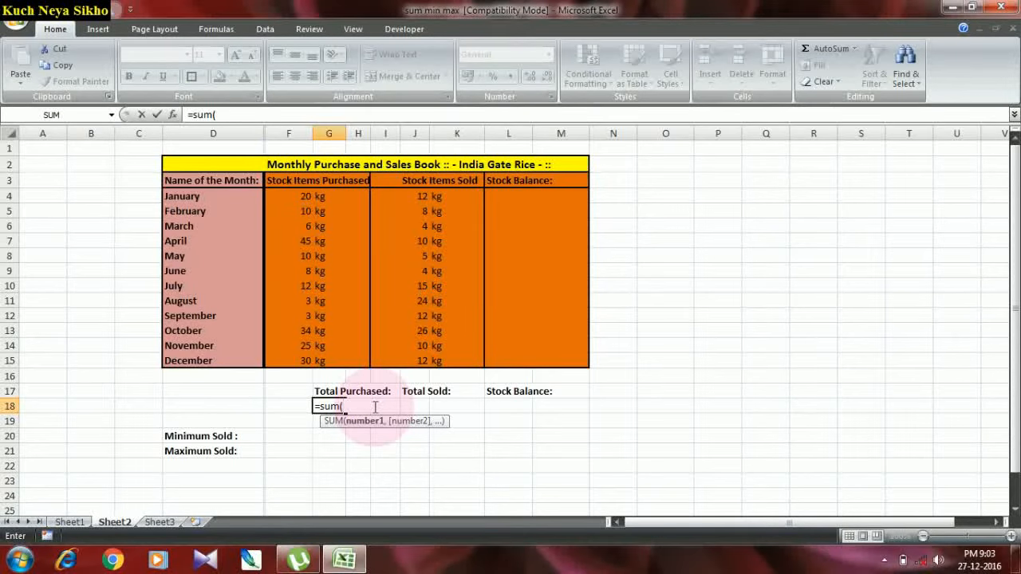
# Step: Complete the Total Purchased formula in G18 as =SUM(F4:F15) to add the January to December purchases
pyautogui.click(292, 200)
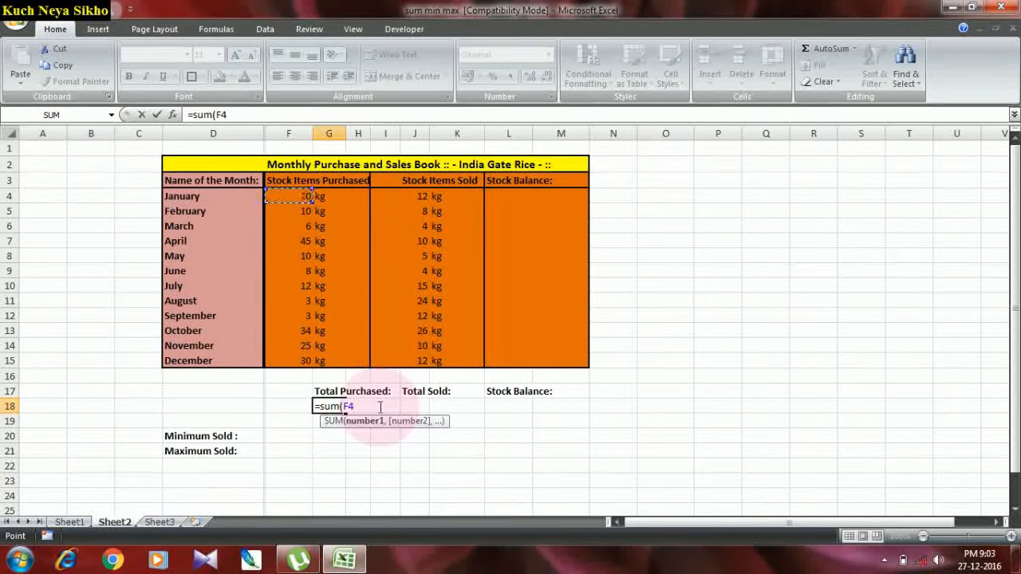
pyautogui.press('F8')
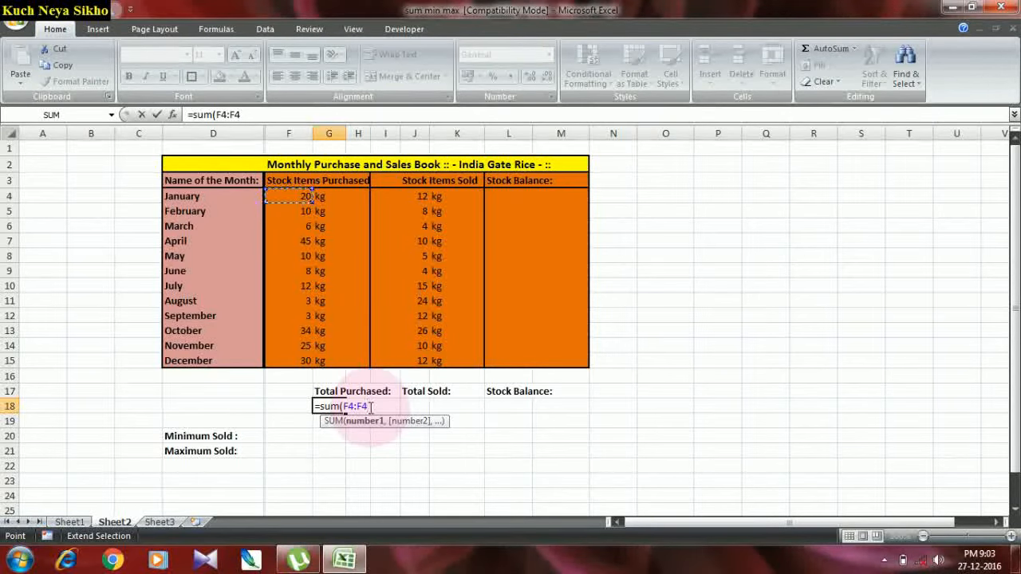
pyautogui.press('BackSpace')
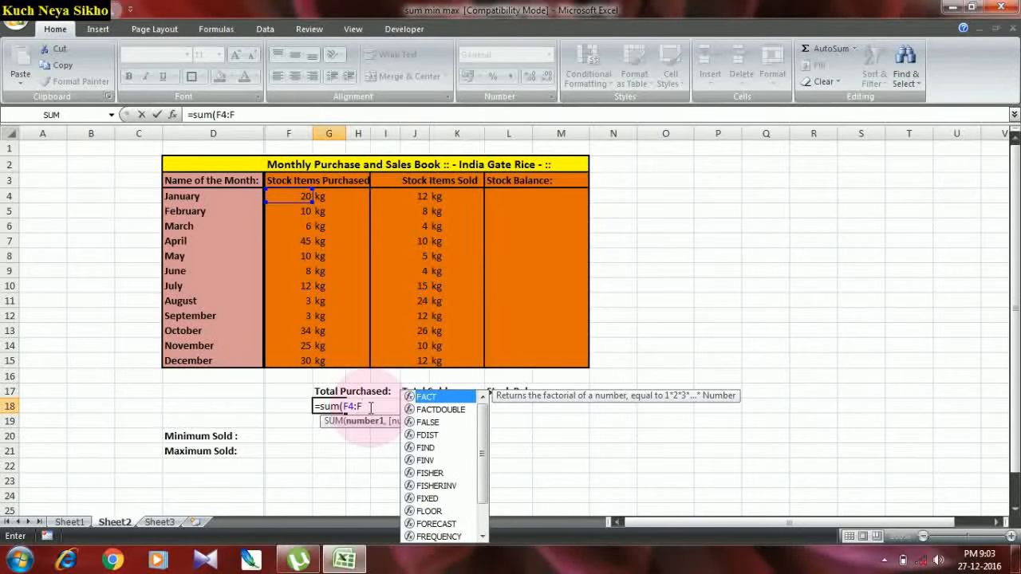
pyautogui.press('BackSpace')
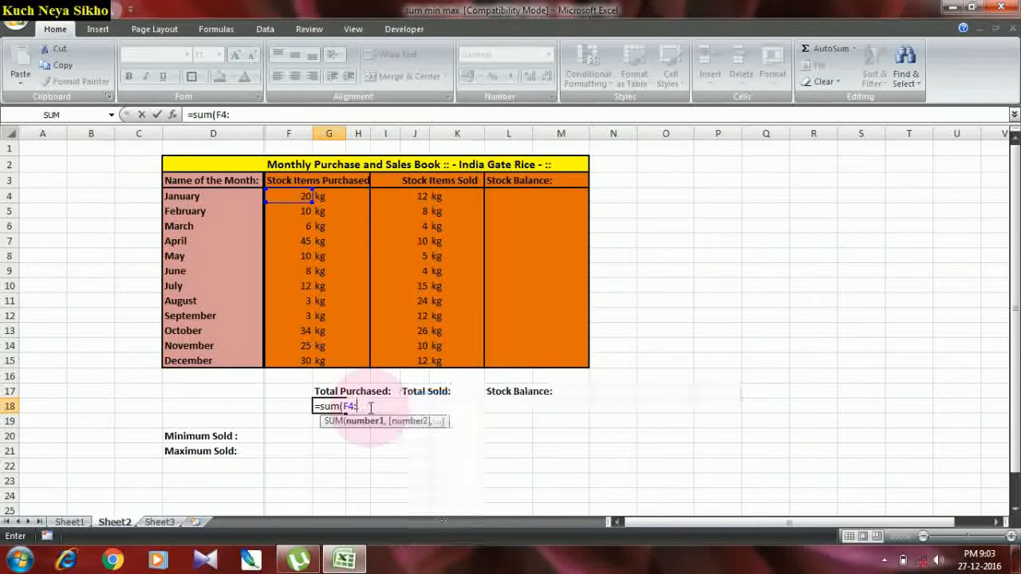
pyautogui.click(300, 361)
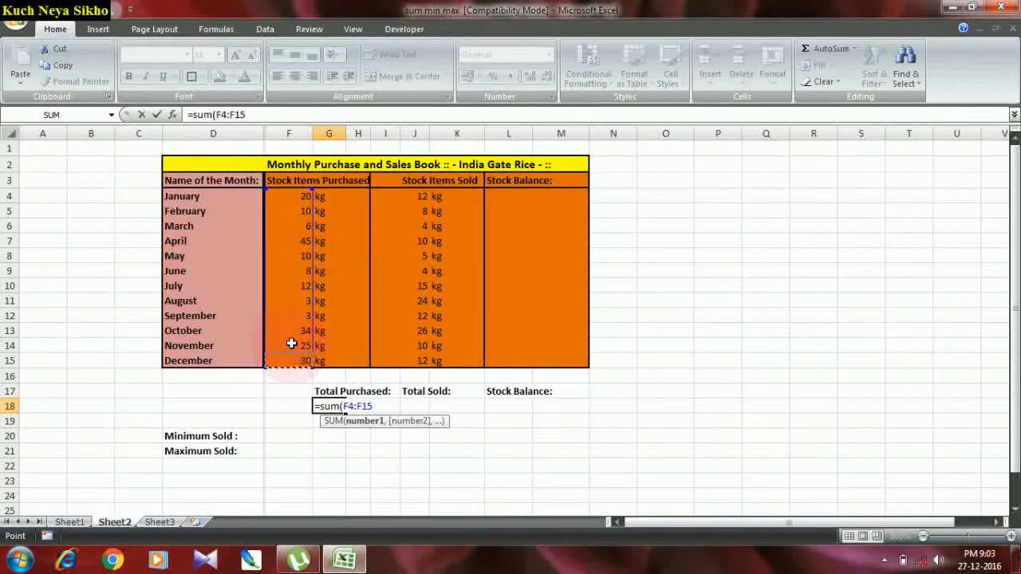
pyautogui.write(')')
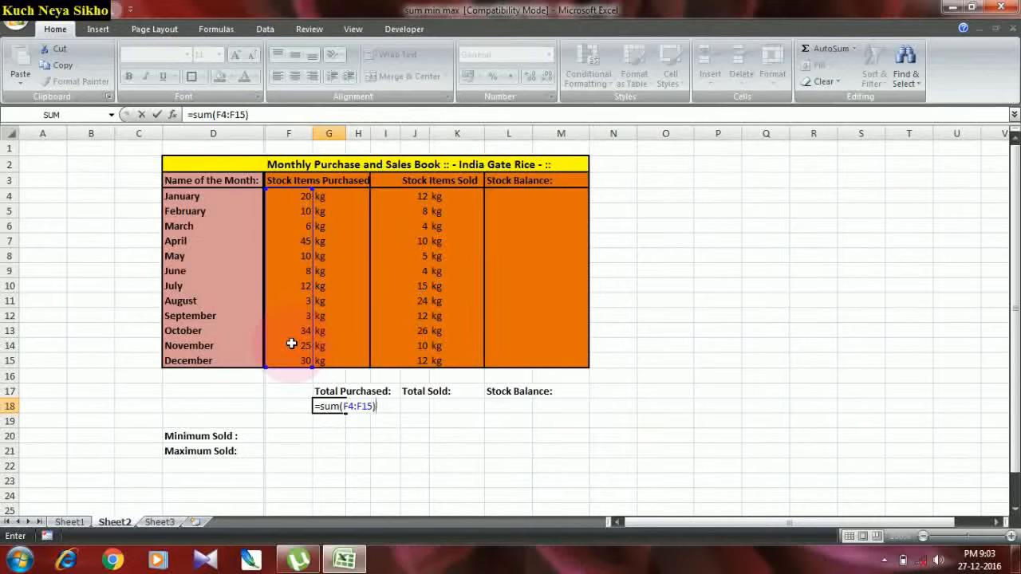
pyautogui.press('Return')
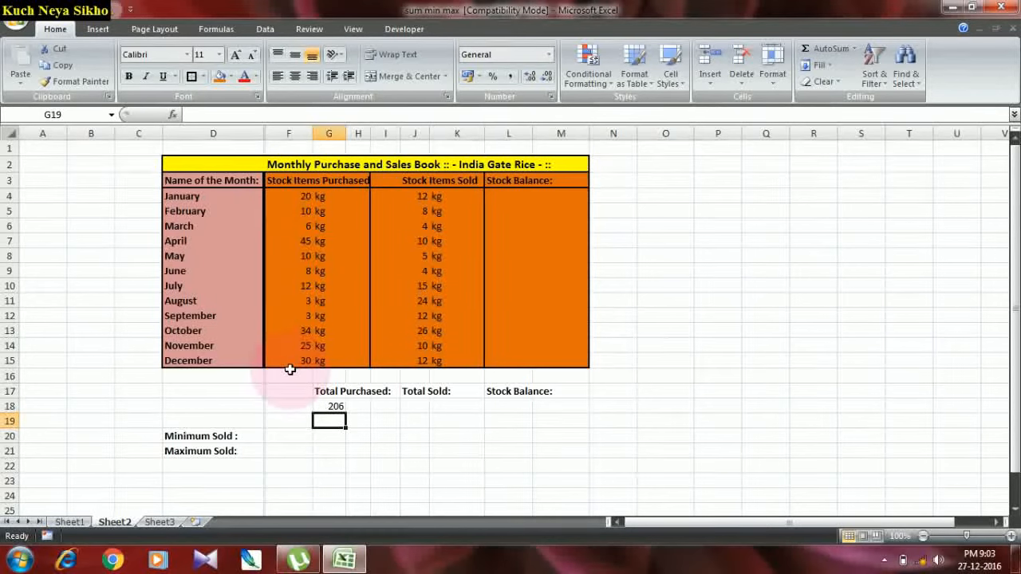
# Step: Enter the unit kg in H18 beside the purchased total
pyautogui.click(334, 407)
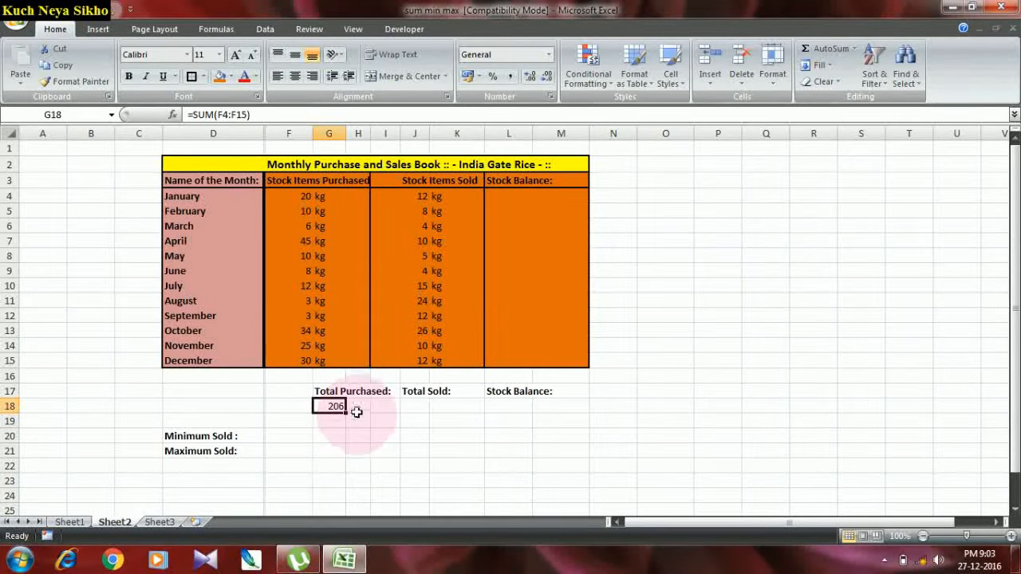
pyautogui.click(358, 408)
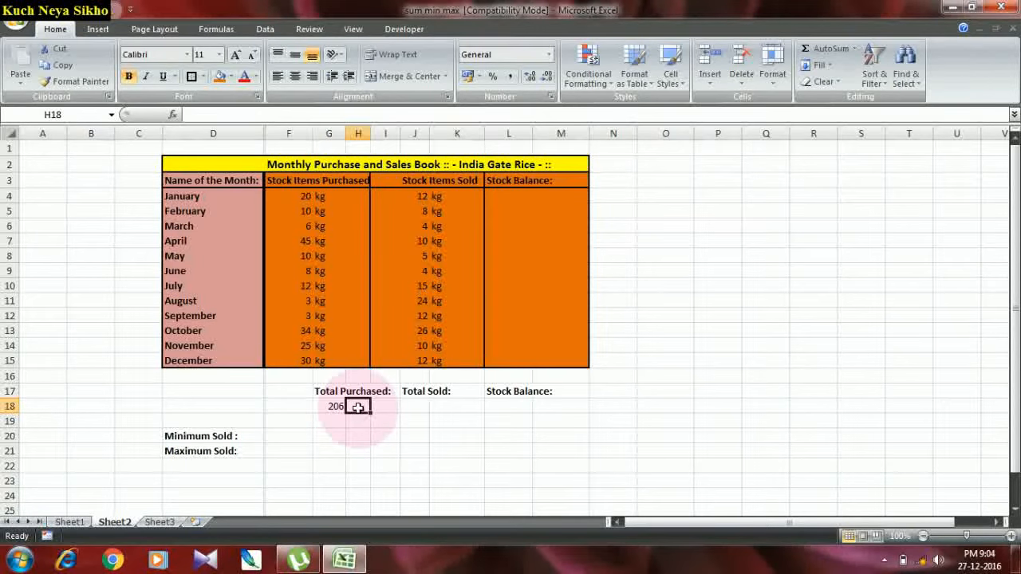
pyautogui.write('kg')
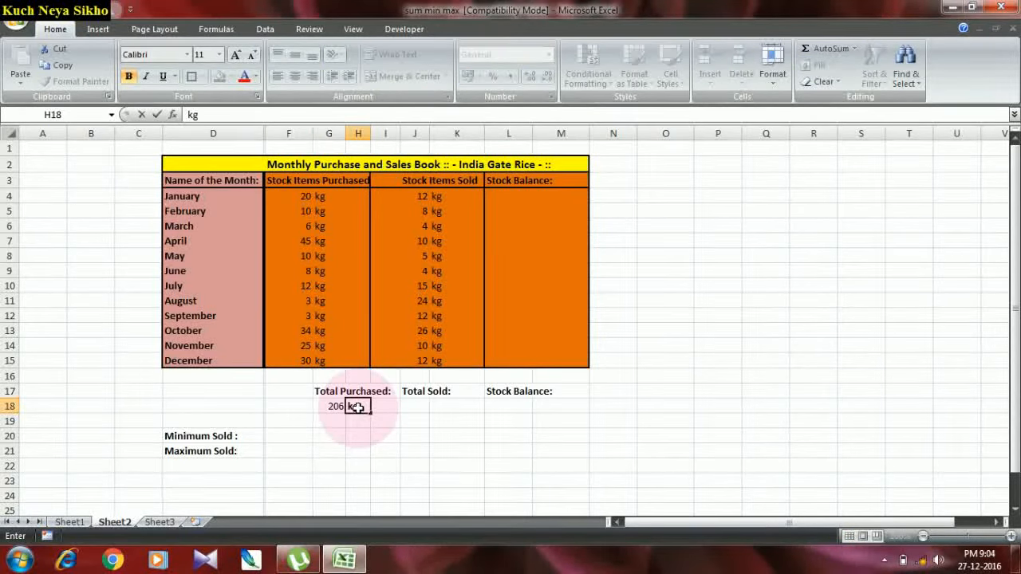
pyautogui.click(411, 421)
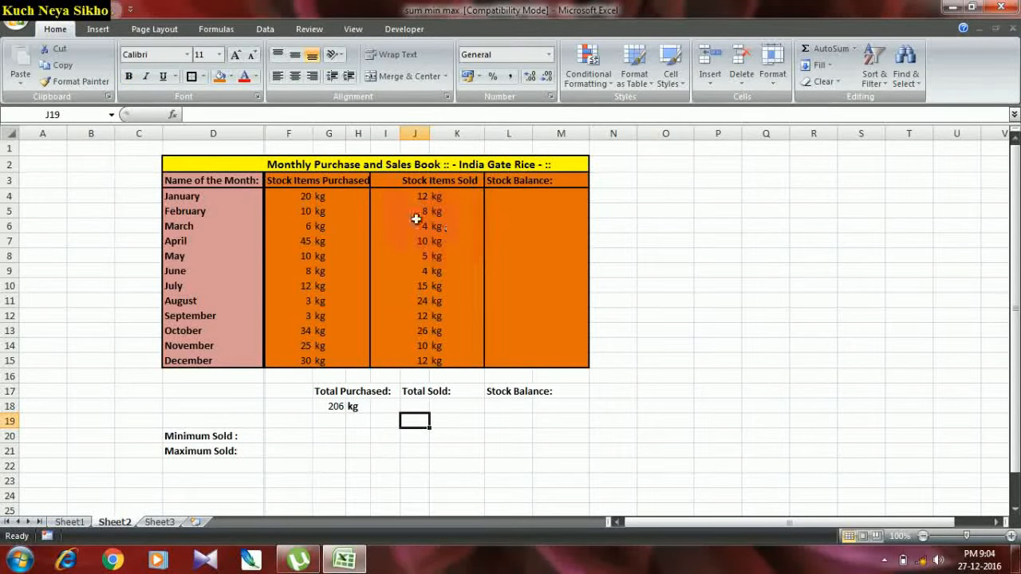
# Step: Total the monthly quantities sold in J18 under Total Sold with the formula =SUM(J4:J15)
pyautogui.click(415, 406)
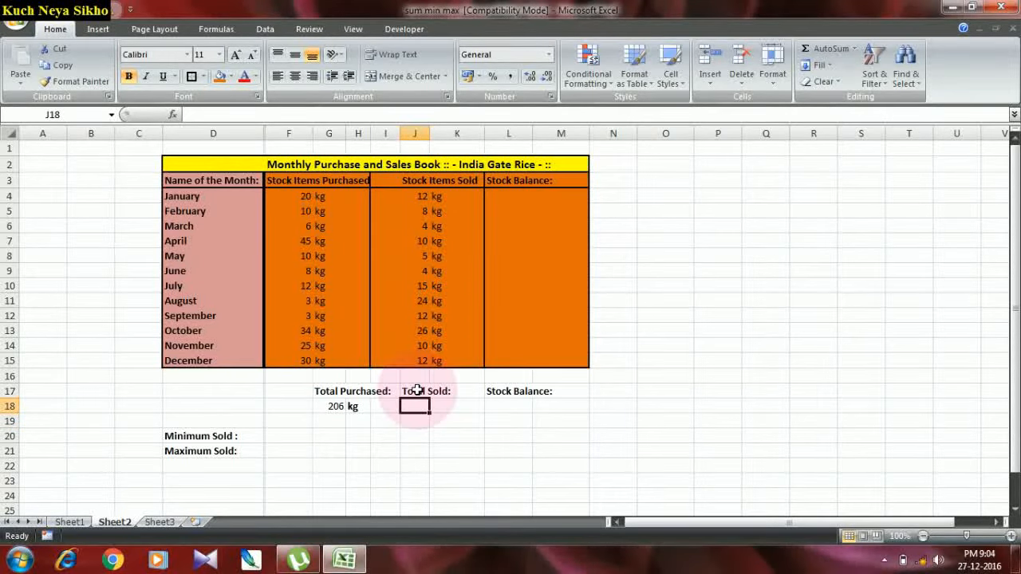
pyautogui.write('=')
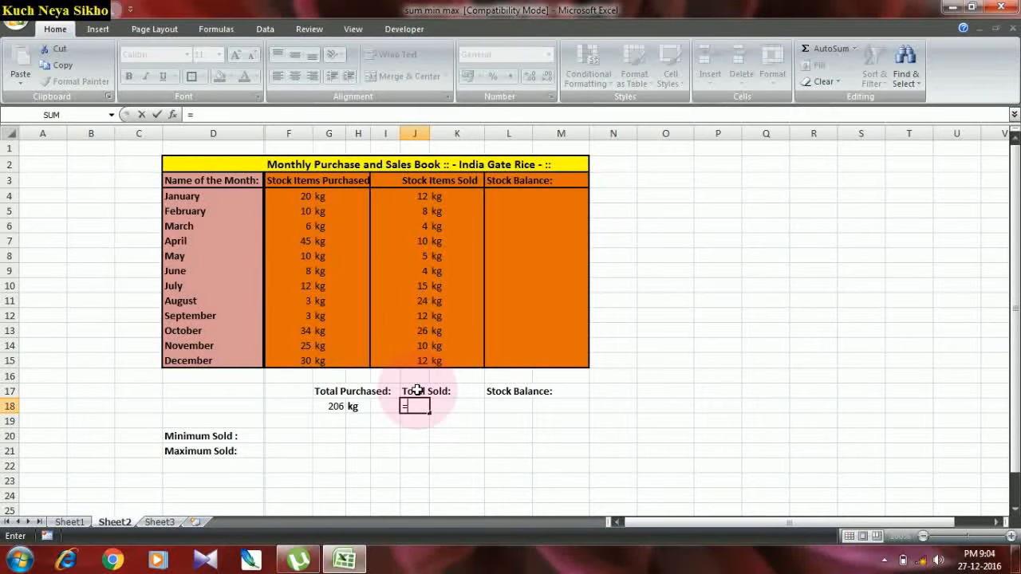
pyautogui.write('su')
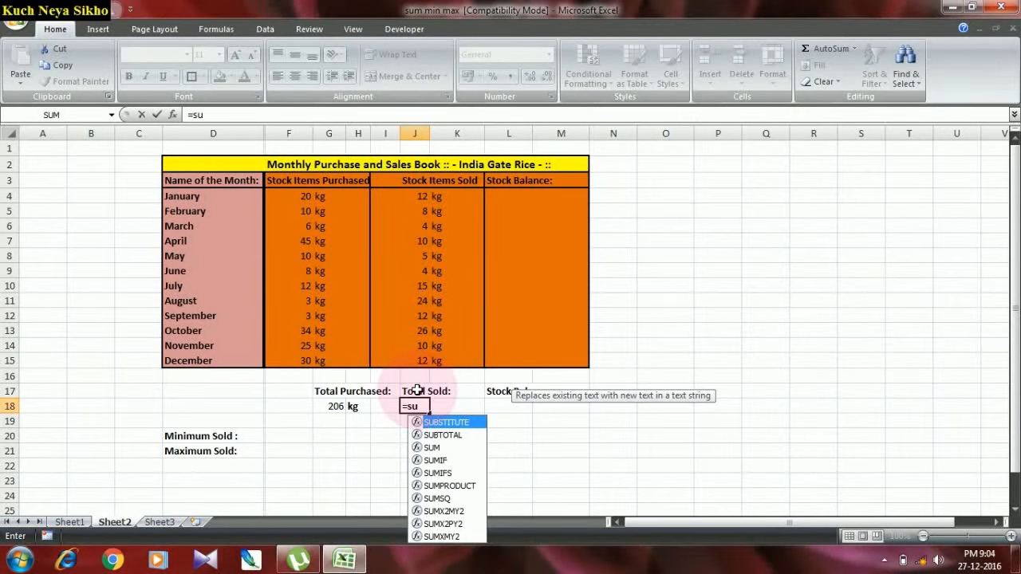
pyautogui.write('m')
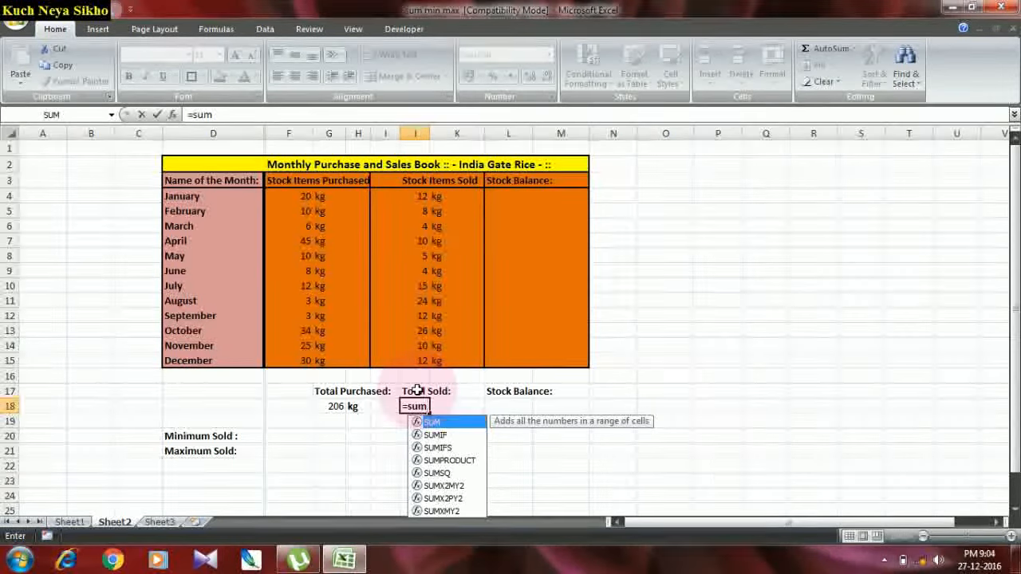
pyautogui.write('(')
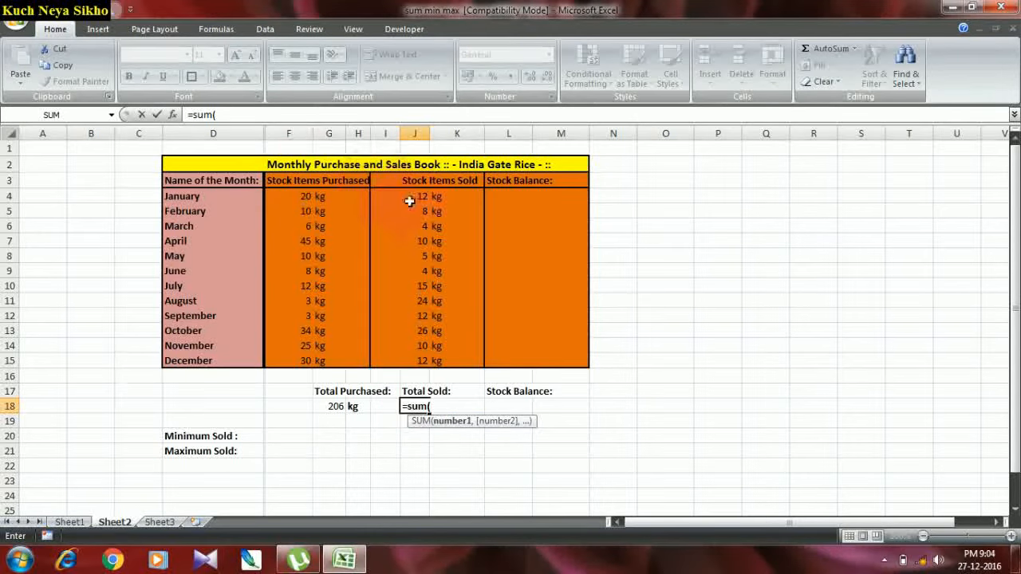
pyautogui.click(409, 200)
pyautogui.press('F8')
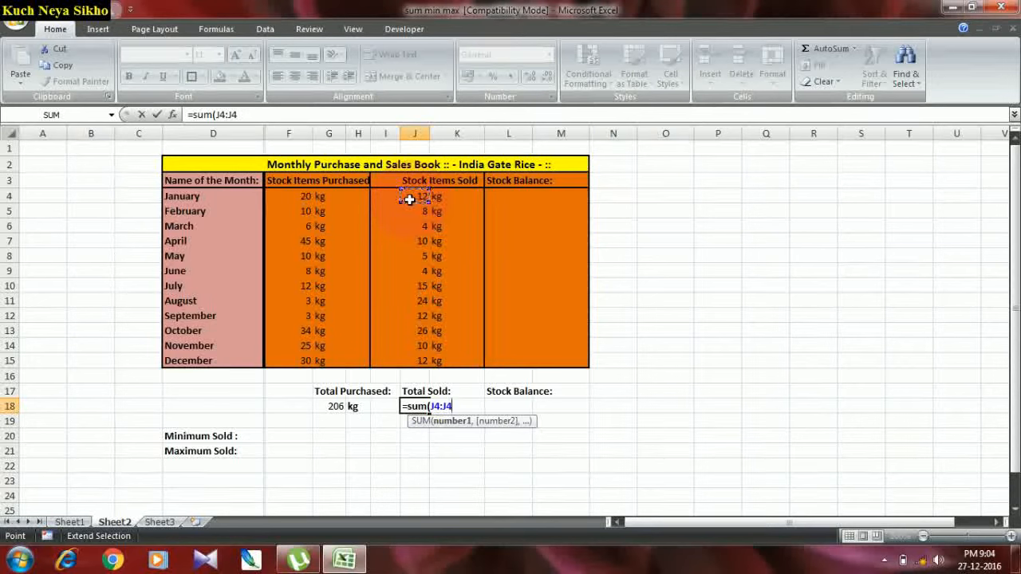
pyautogui.press('BackSpace')
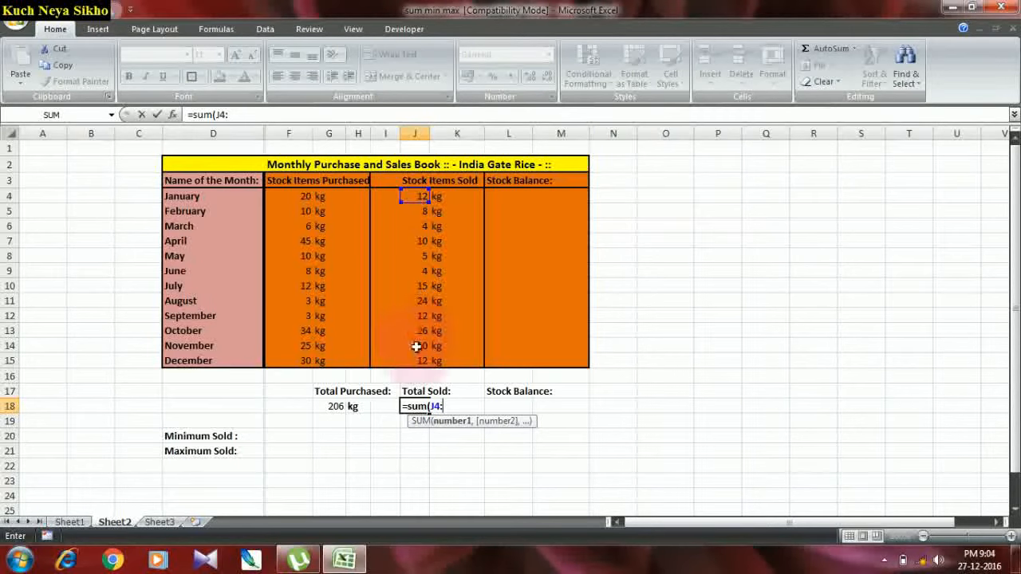
pyautogui.click(416, 358)
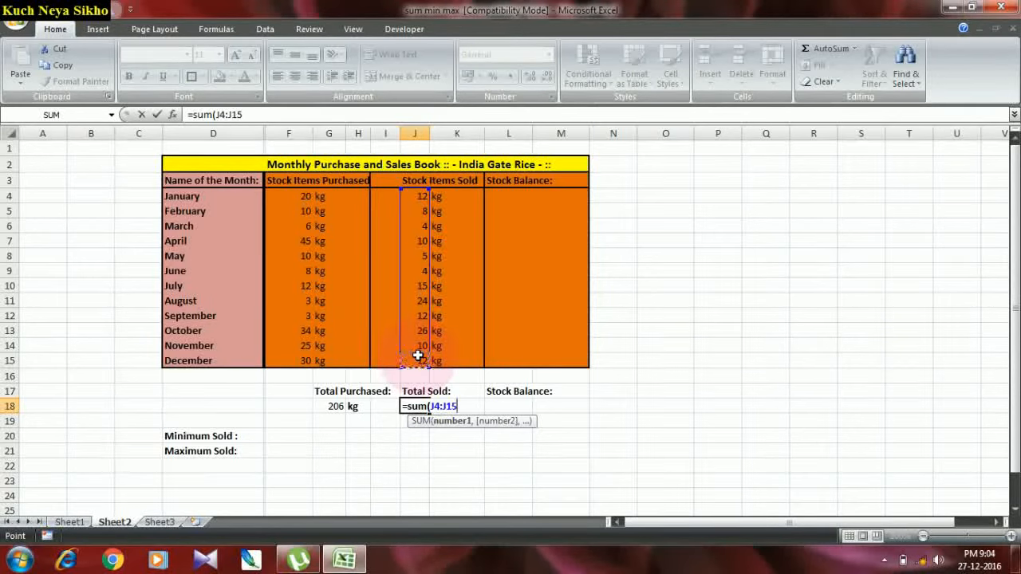
pyautogui.write(')')
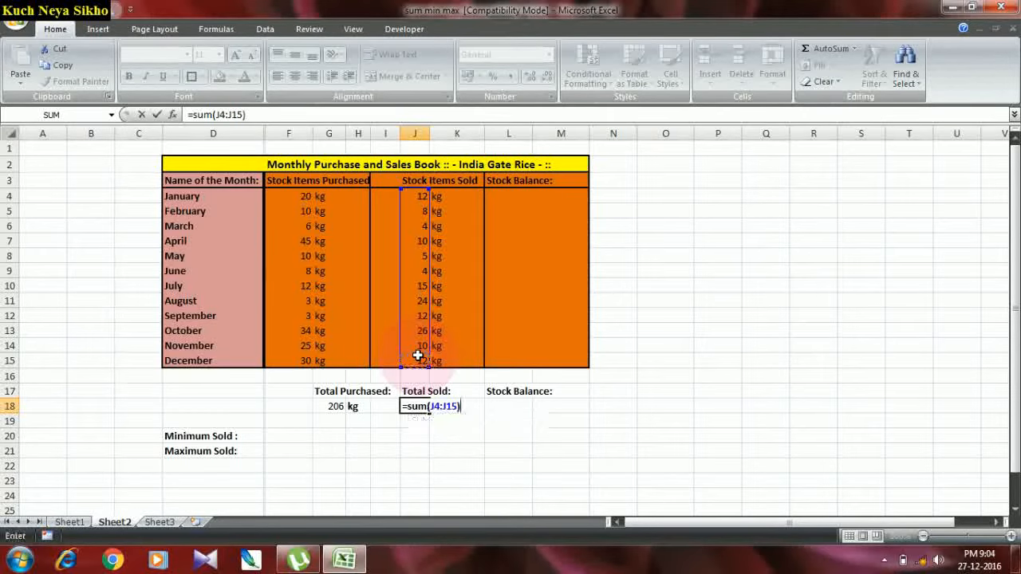
pyautogui.press('Return')
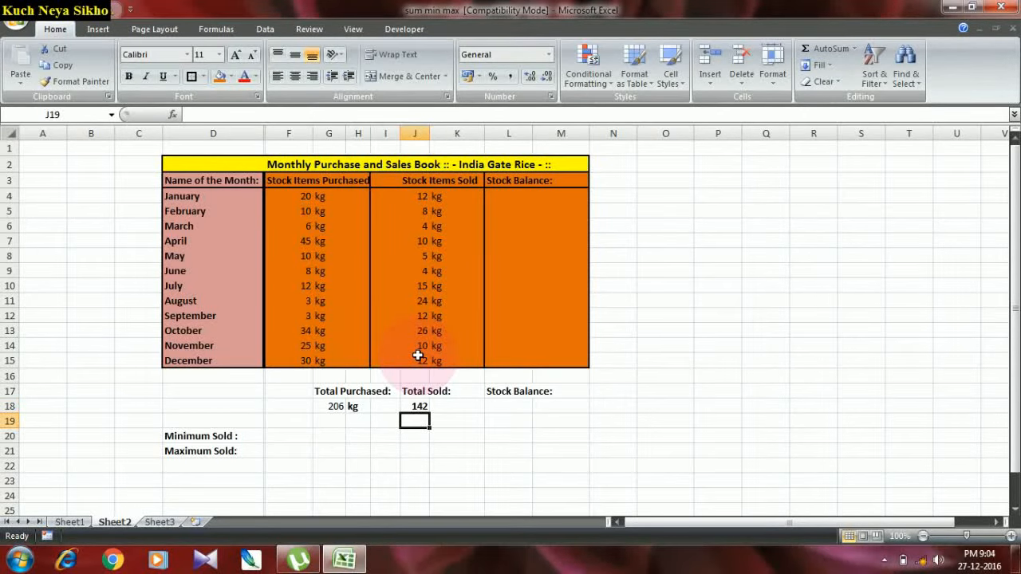
# Step: Enter the unit kg in K18 beside the sold total
pyautogui.click(448, 407)
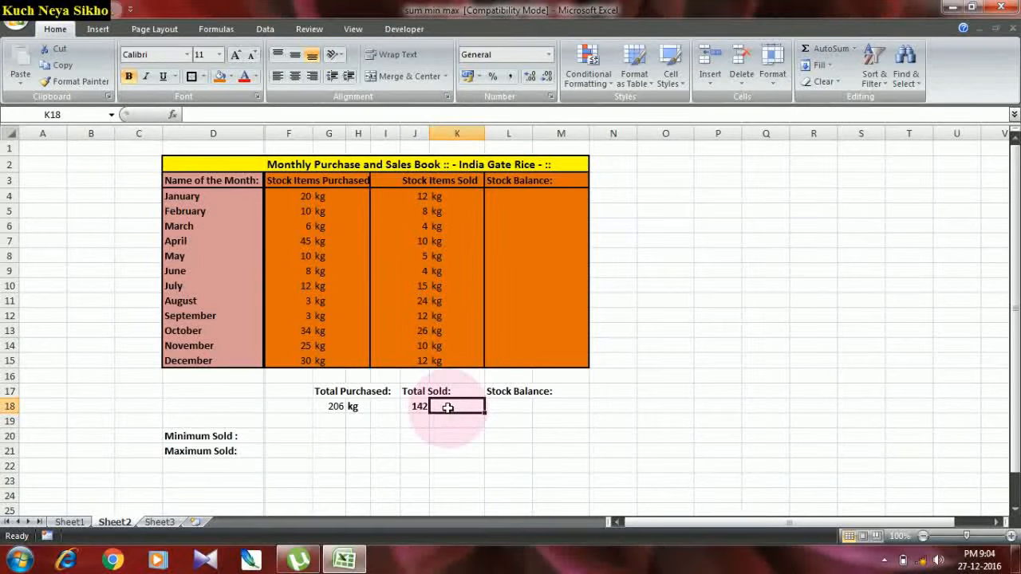
pyautogui.write('kg')
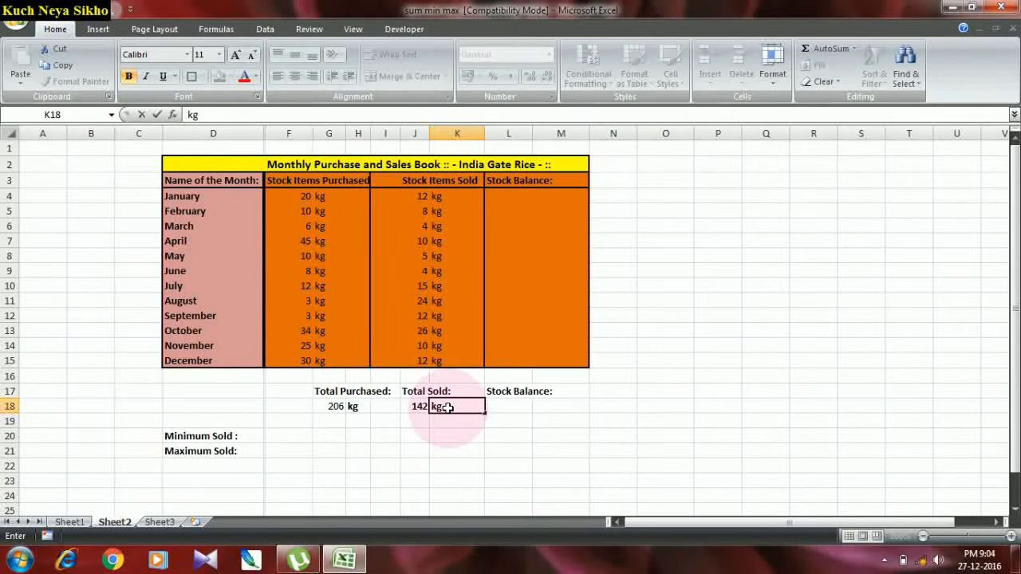
pyautogui.click(532, 421)
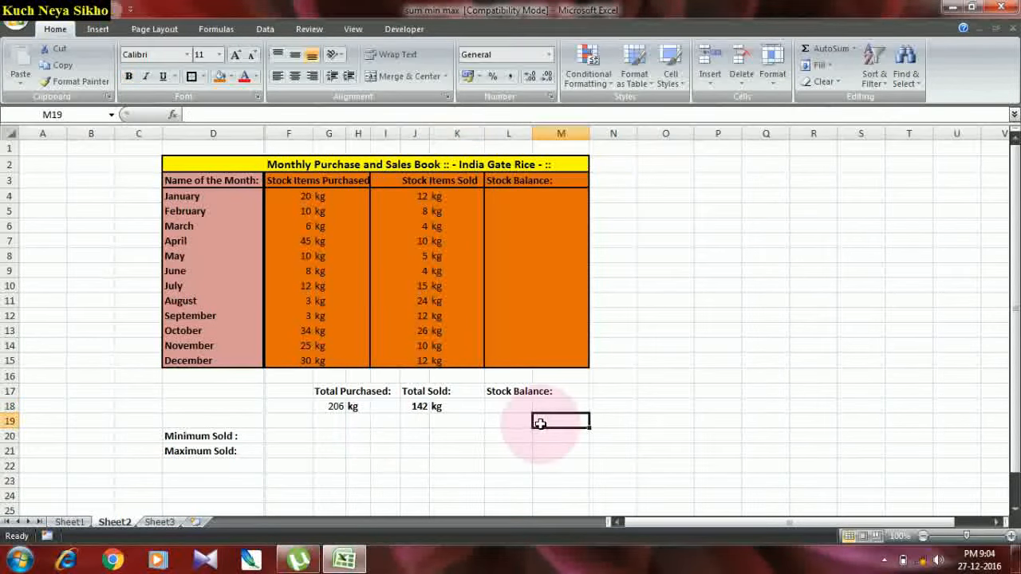
# Step: Calculate the overall stock balance in L18 by subtracting total sold from total purchased with =G18-J18
pyautogui.click(333, 409)
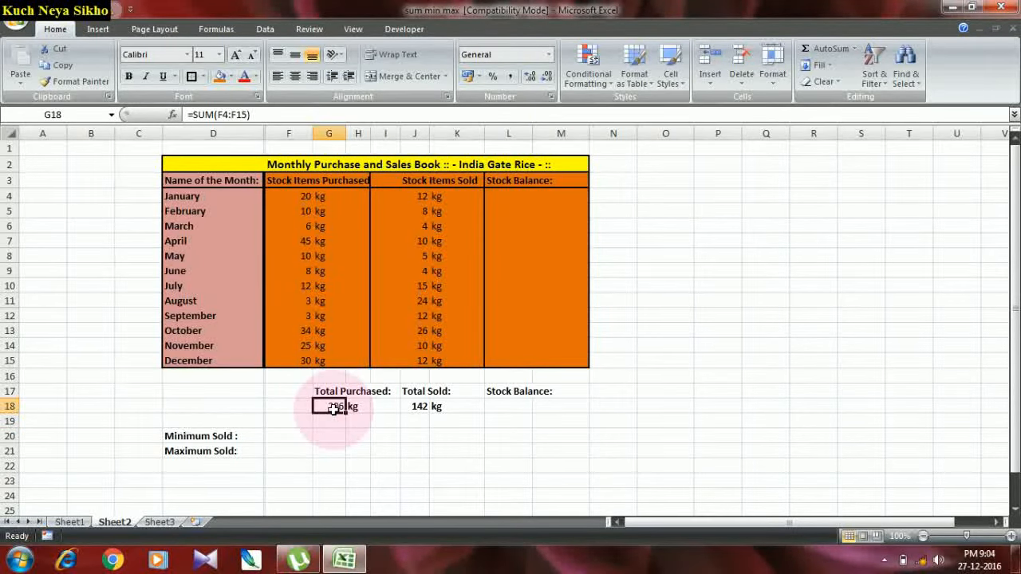
pyautogui.click(421, 406)
pyautogui.click(511, 426)
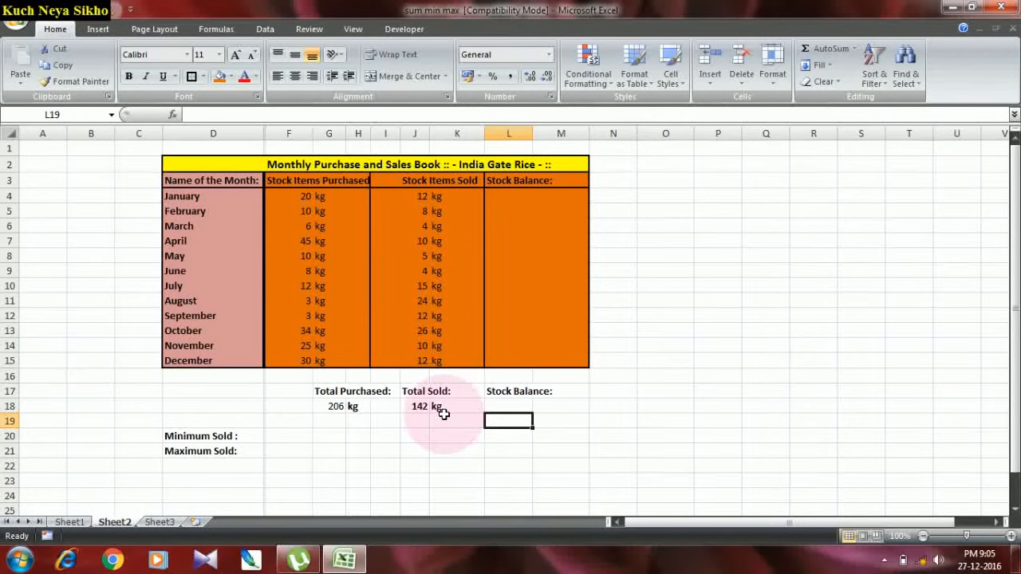
pyautogui.click(509, 406)
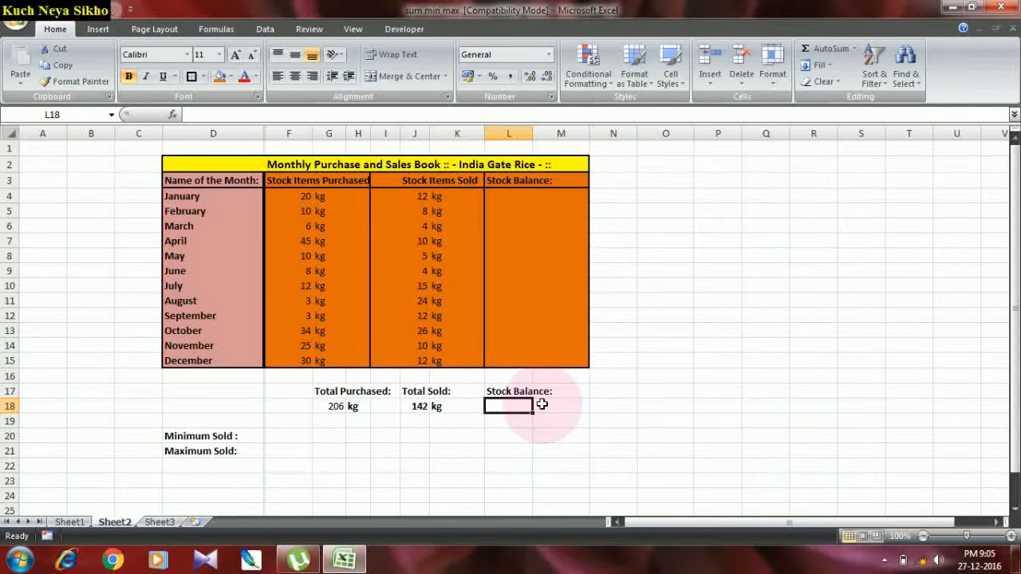
pyautogui.write('=')
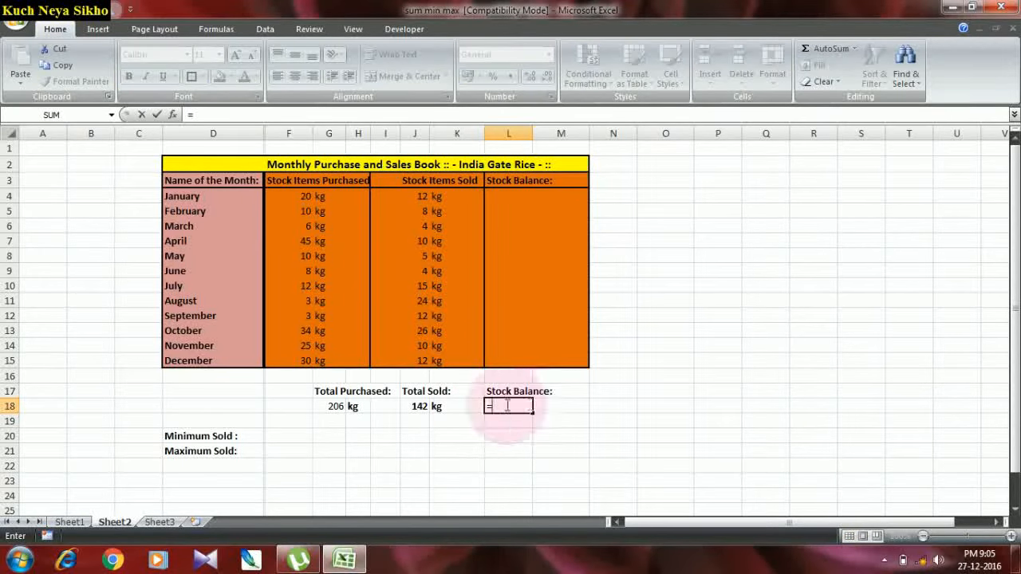
pyautogui.click(329, 406)
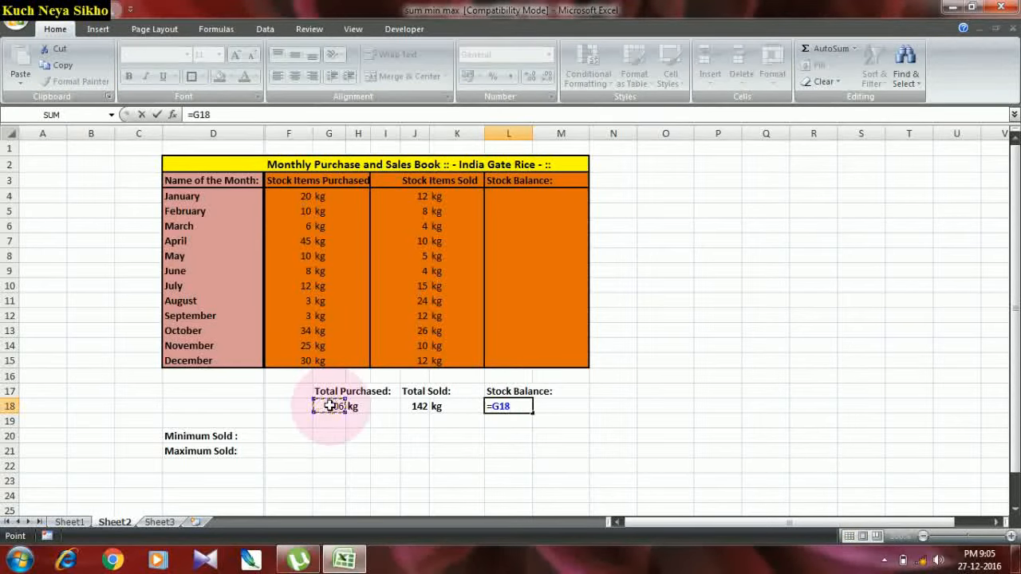
pyautogui.write('-')
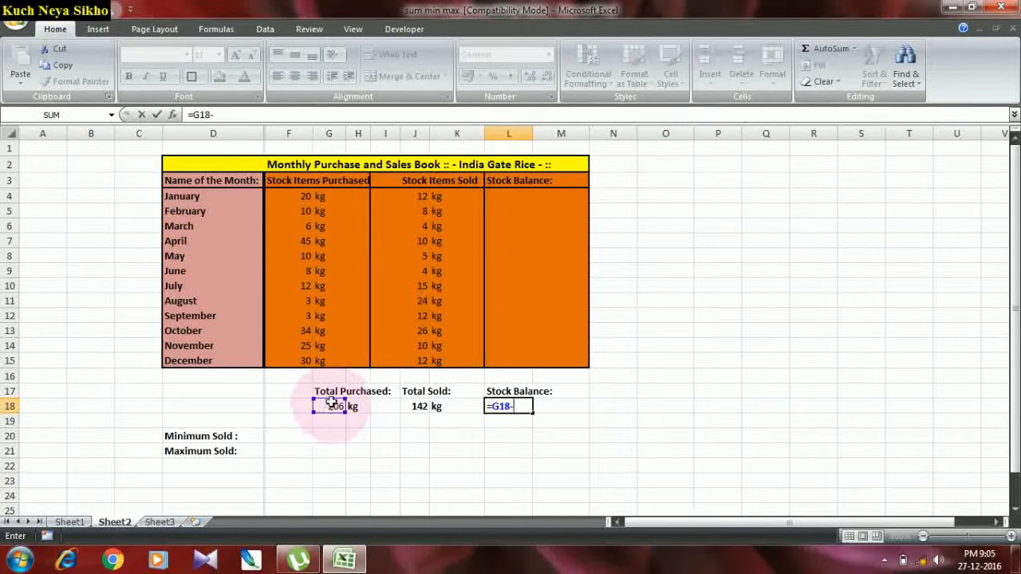
pyautogui.click(426, 407)
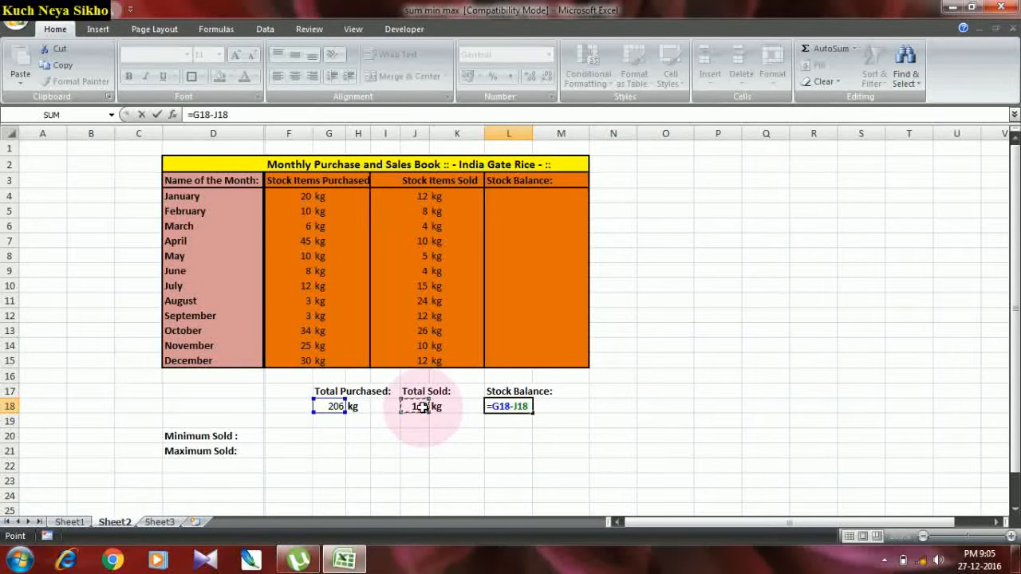
pyautogui.press('Return')
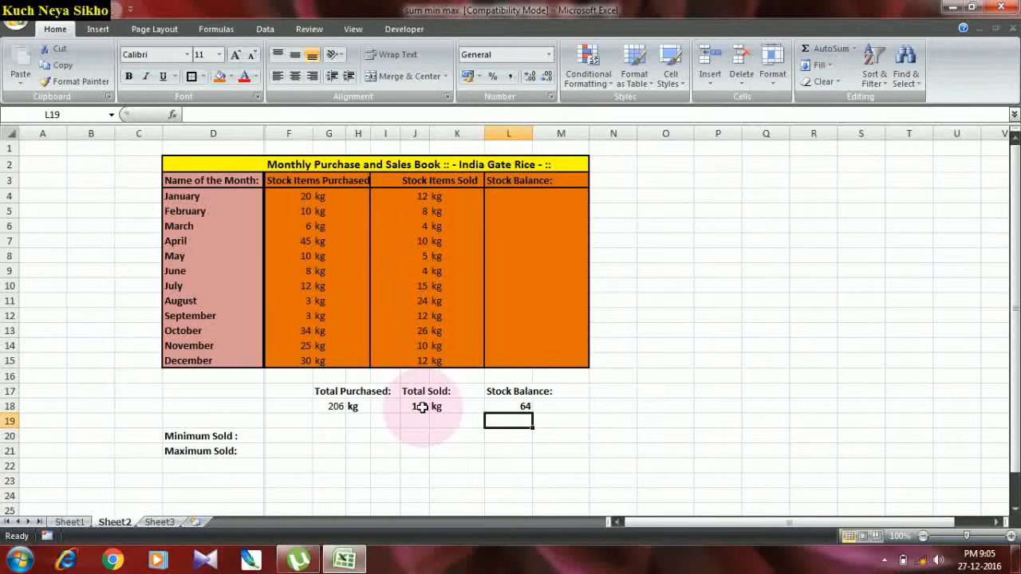
# Step: Enter the unit kg in M18 beside the overall stock balance
pyautogui.click(552, 404)
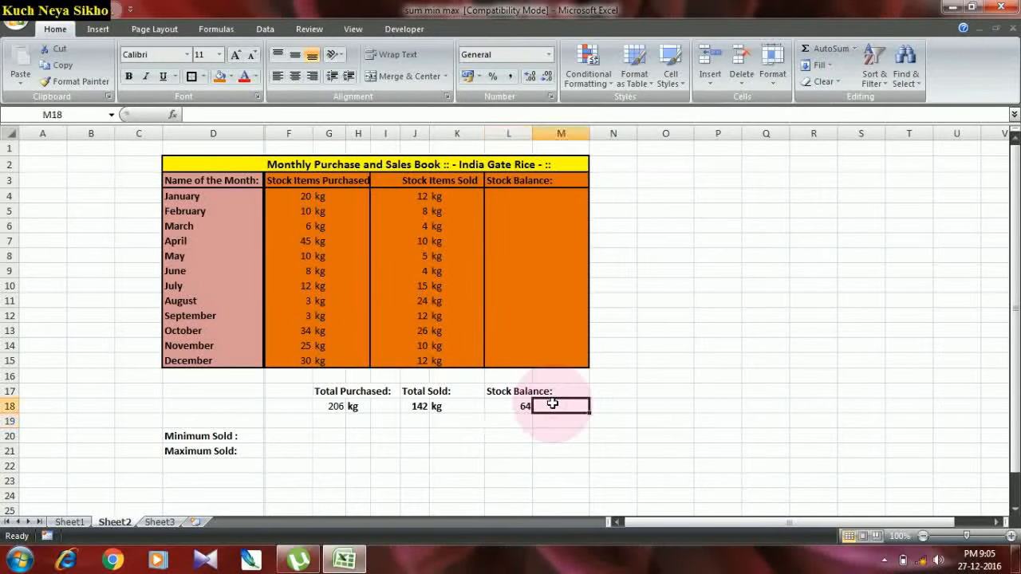
pyautogui.write('kg')
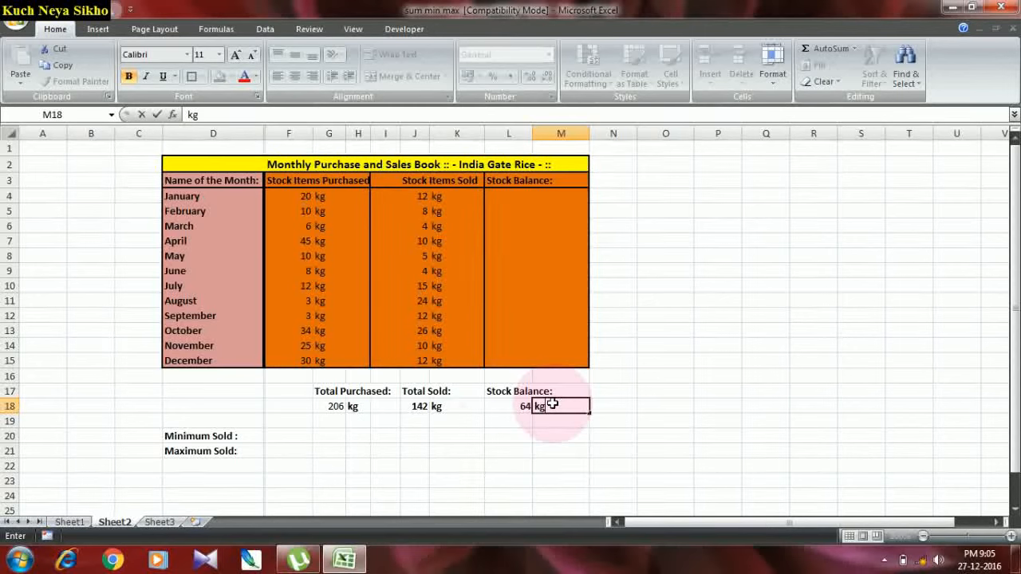
pyautogui.click(533, 435)
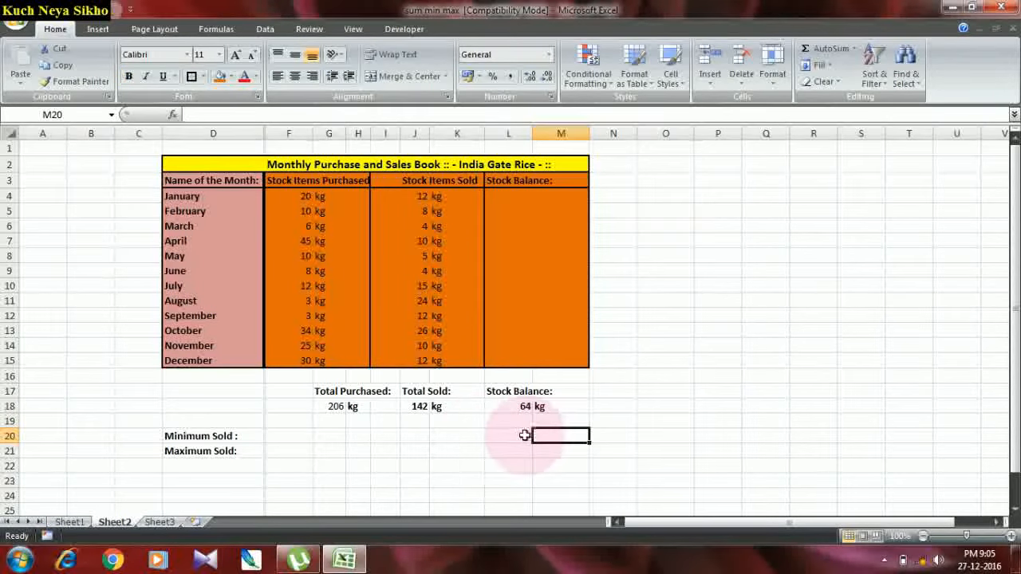
# Step: Calculate January's stock balance in L4 by subtracting items sold from items purchased with =F4-J4
pyautogui.click(351, 406)
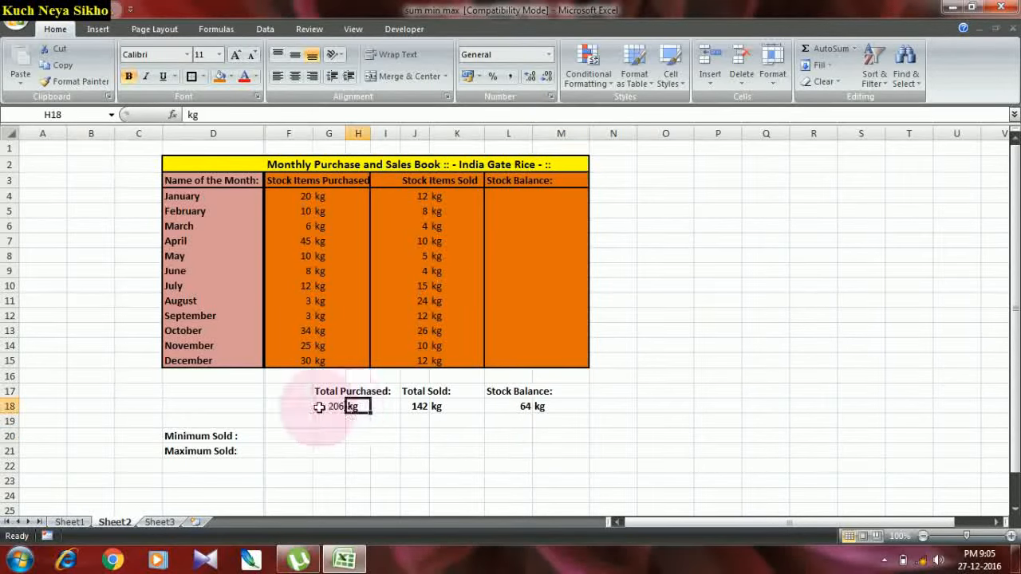
pyautogui.click(339, 407)
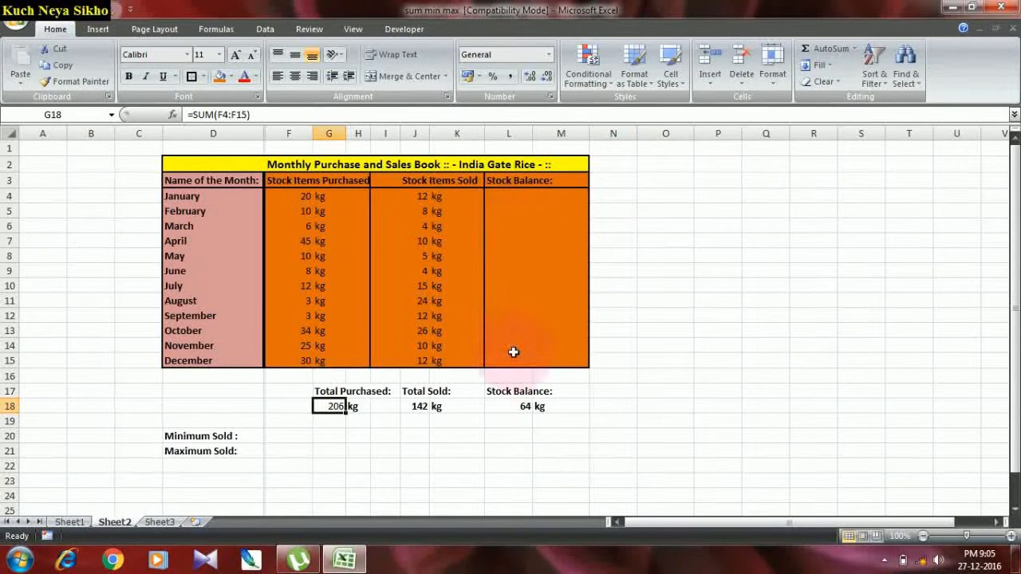
pyautogui.click(516, 199)
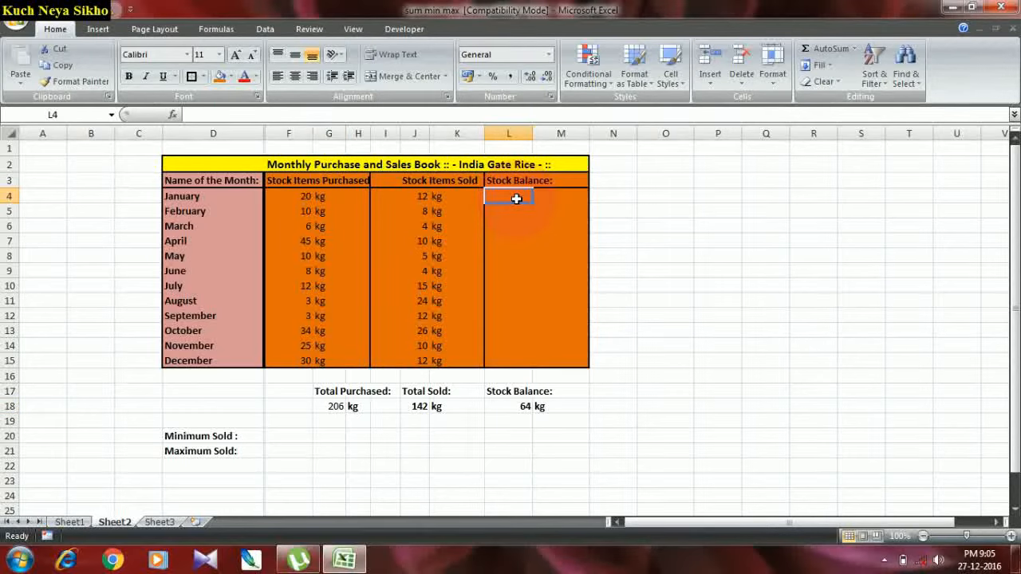
pyautogui.write('=')
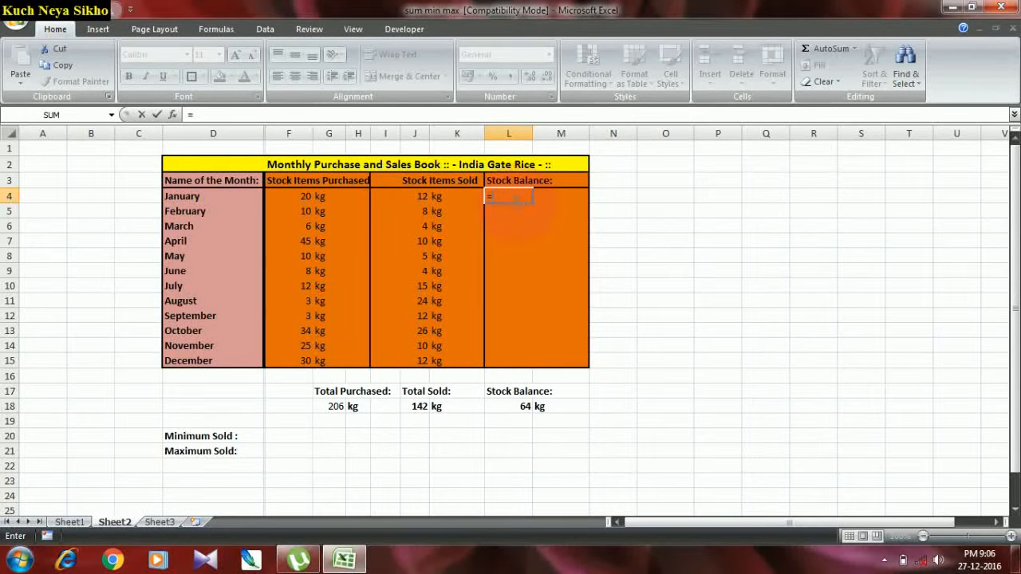
pyautogui.click(304, 199)
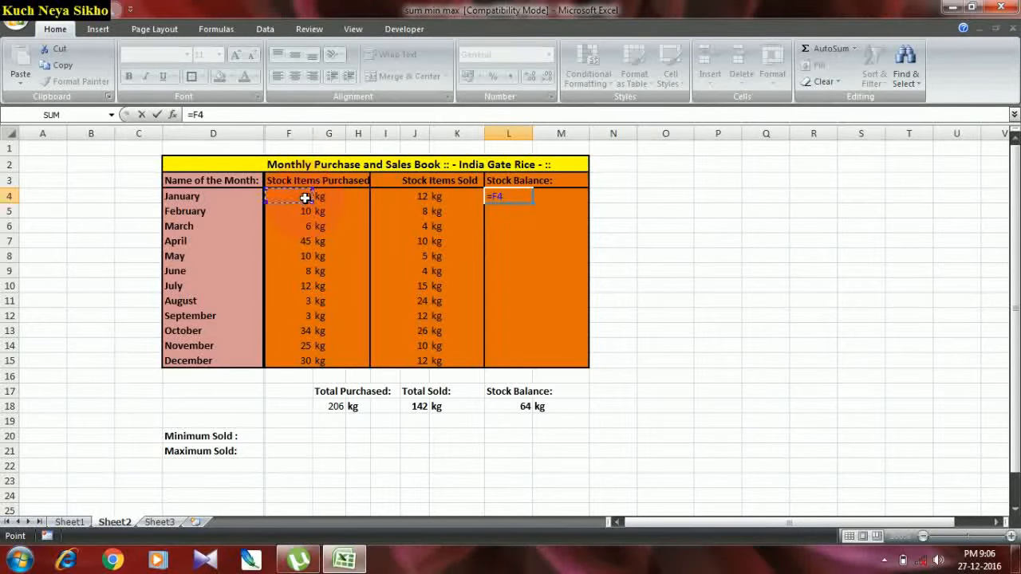
pyautogui.write('-')
pyautogui.click(415, 197)
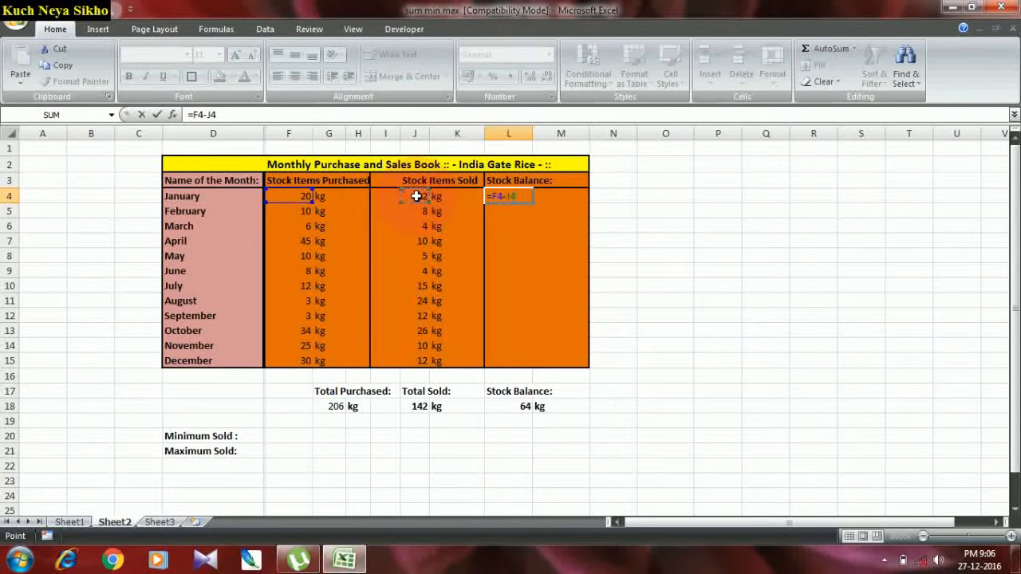
pyautogui.press('Return')
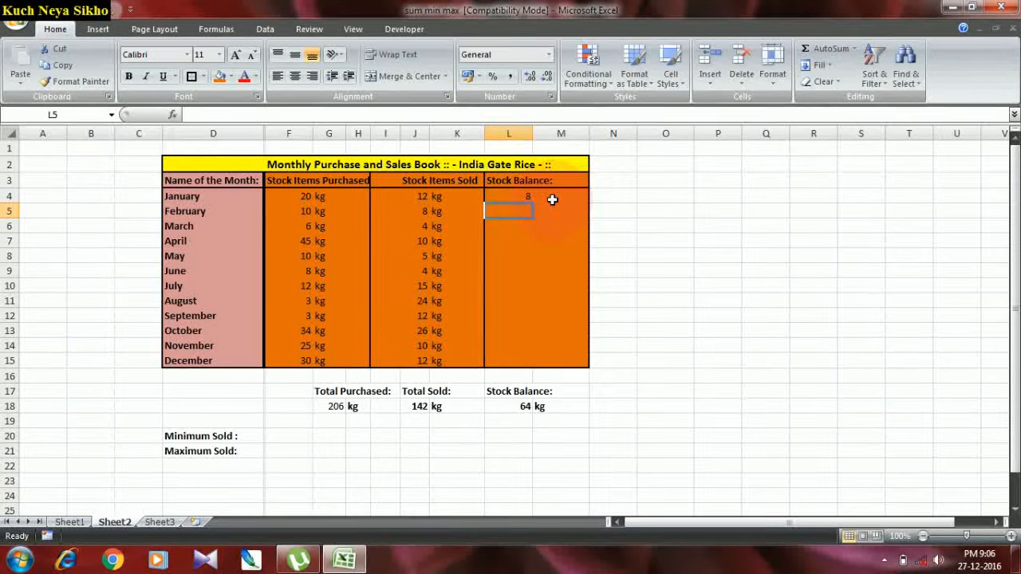
# Step: Enter the unit kg in M4 beside January's stock balance
pyautogui.click(554, 199)
pyautogui.write('kg')
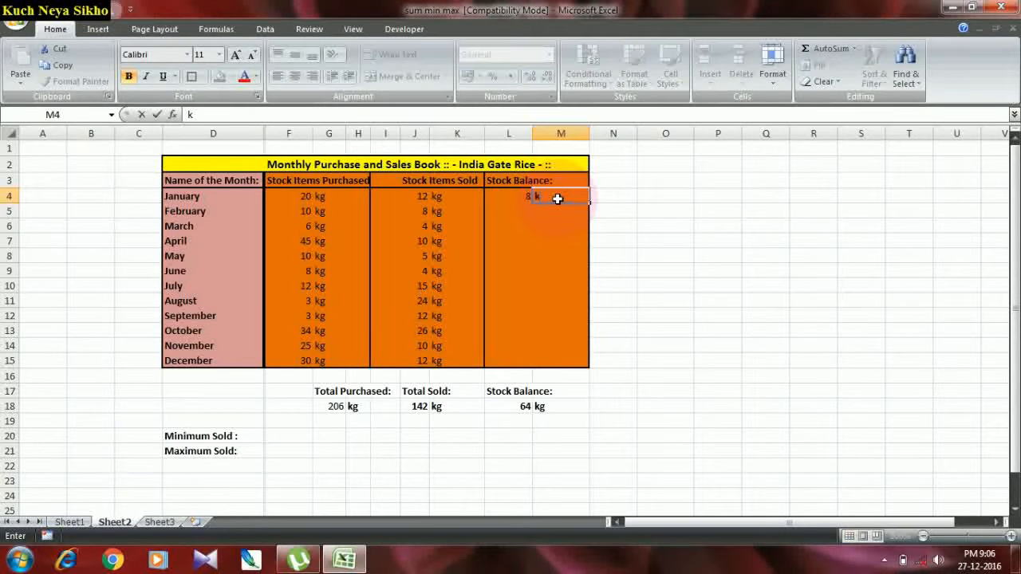
pyautogui.click(536, 239)
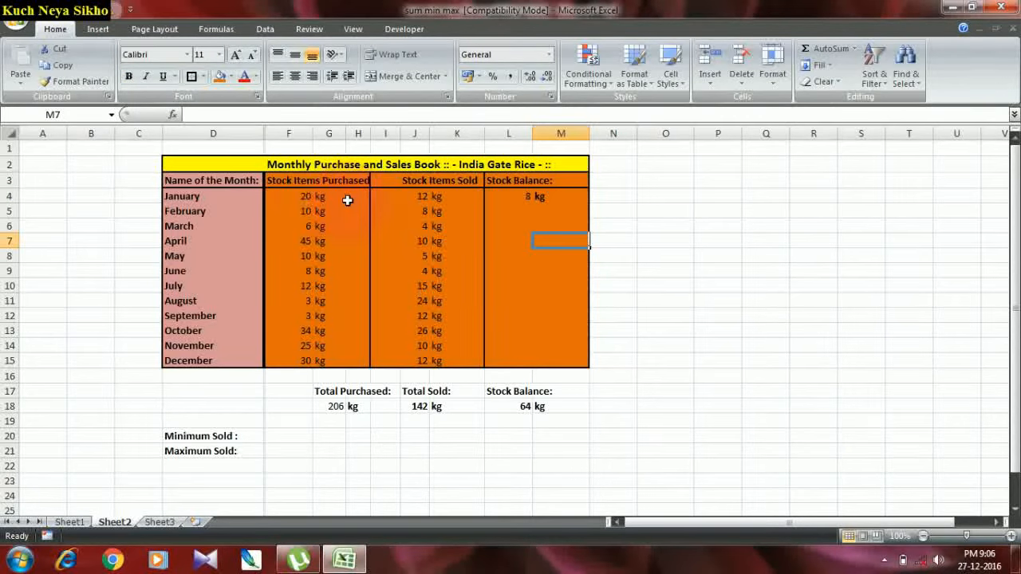
# Step: Review January's stock balance formula in L4 along with the purchased and sold quantities it uses
pyautogui.click(518, 198)
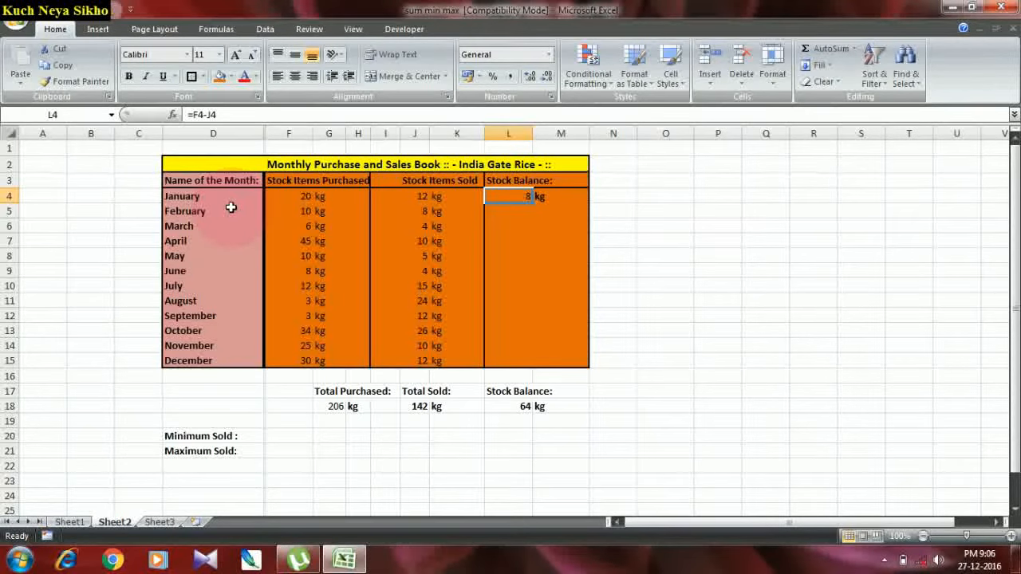
pyautogui.click(508, 215)
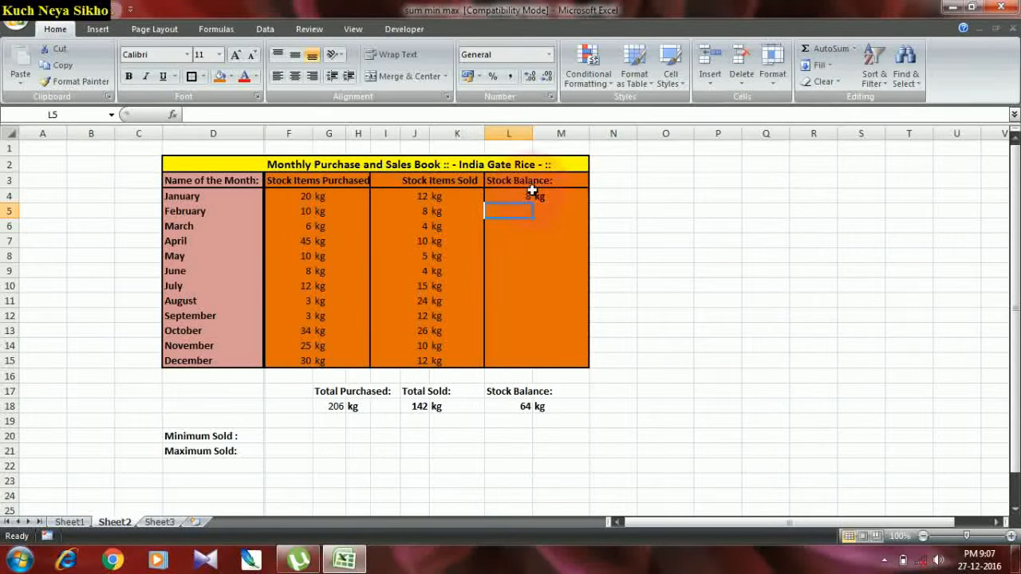
pyautogui.click(519, 197)
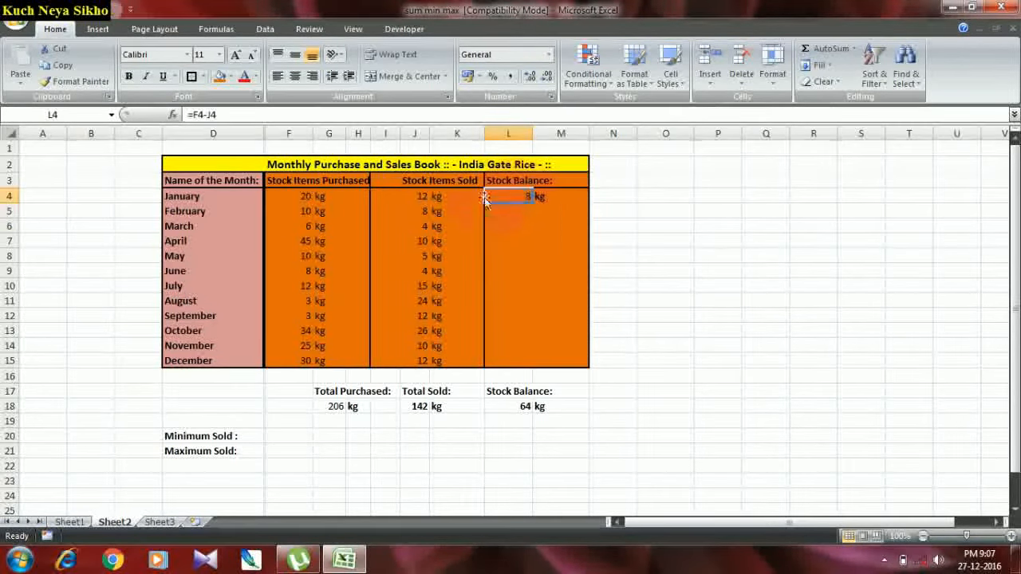
pyautogui.click(289, 197)
pyautogui.click(423, 197)
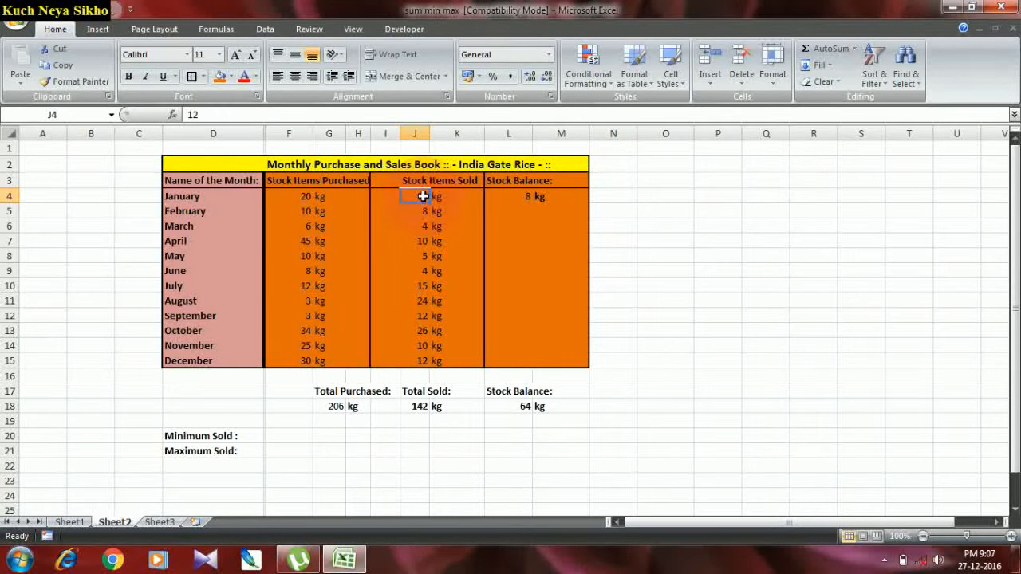
pyautogui.click(538, 196)
pyautogui.click(510, 196)
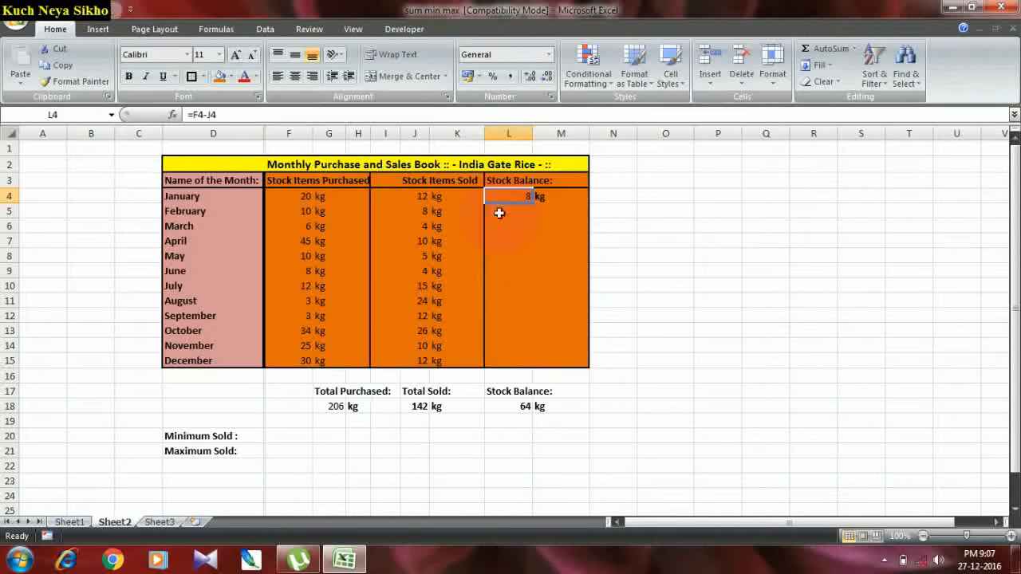
# Step: Build February's stock balance formula in L5 from its purchases, January's balance and its sales as =F5+L4-J5
pyautogui.click(504, 209)
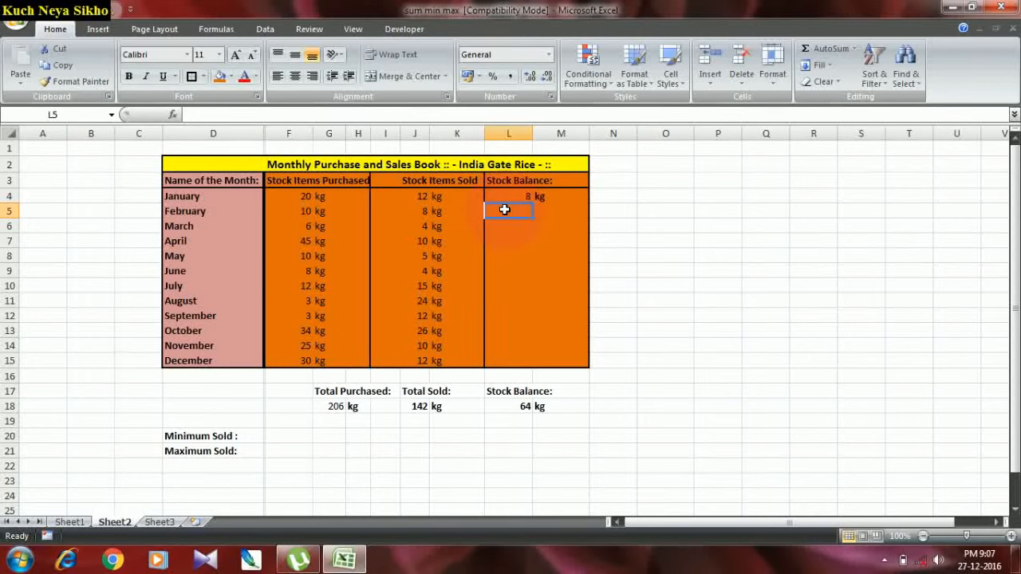
pyautogui.write('=')
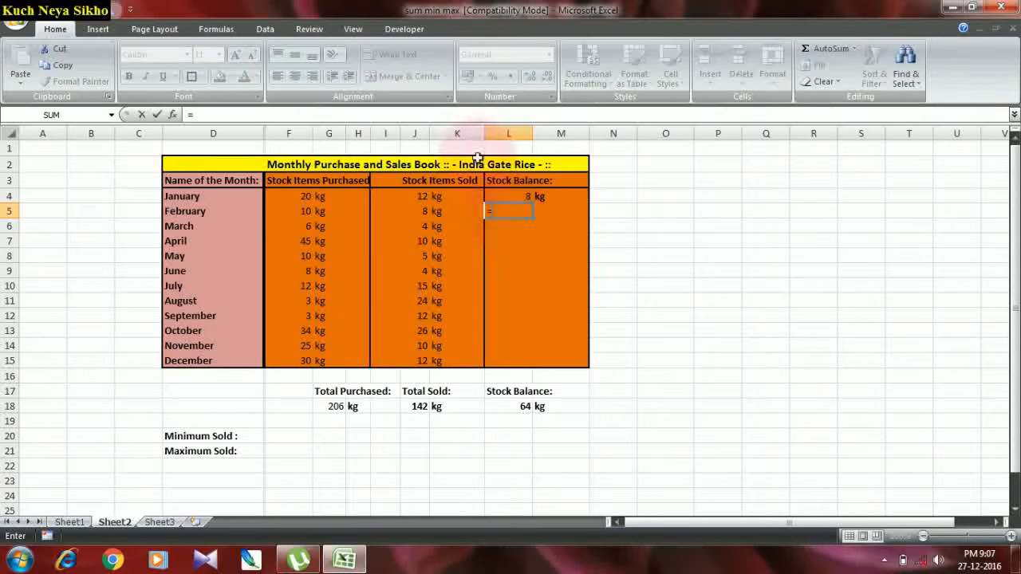
pyautogui.click(300, 212)
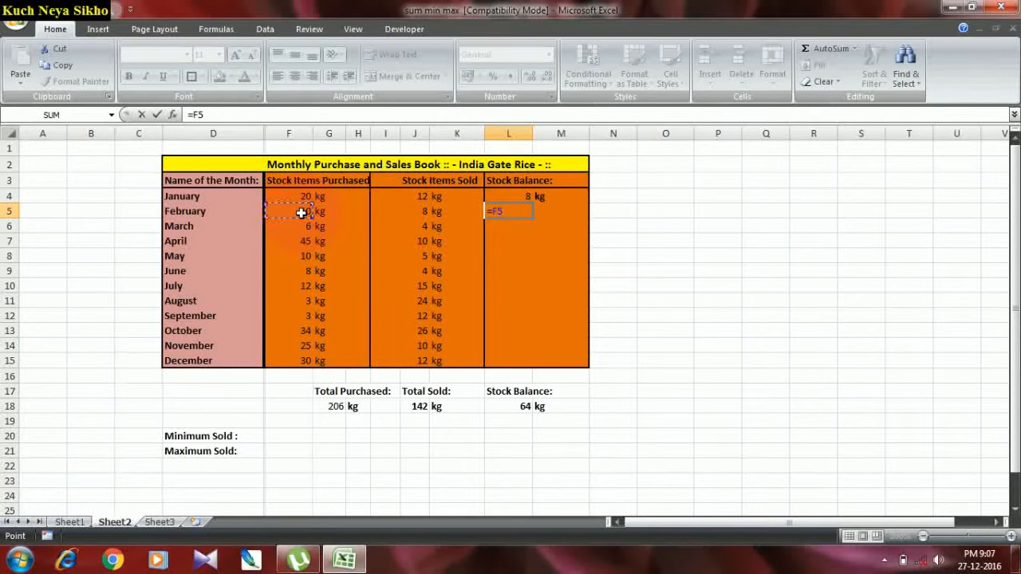
pyautogui.write('+')
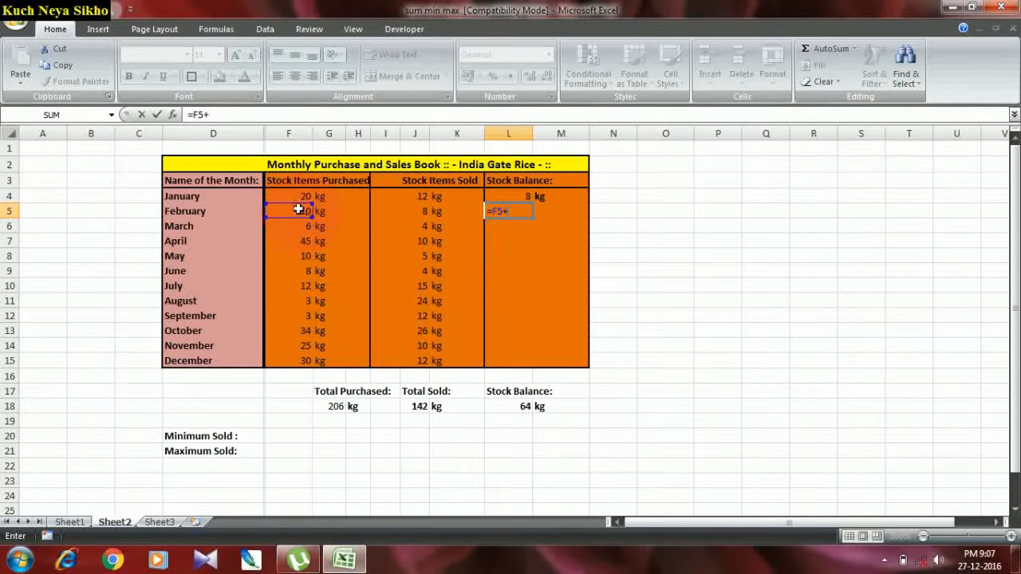
pyautogui.click(520, 196)
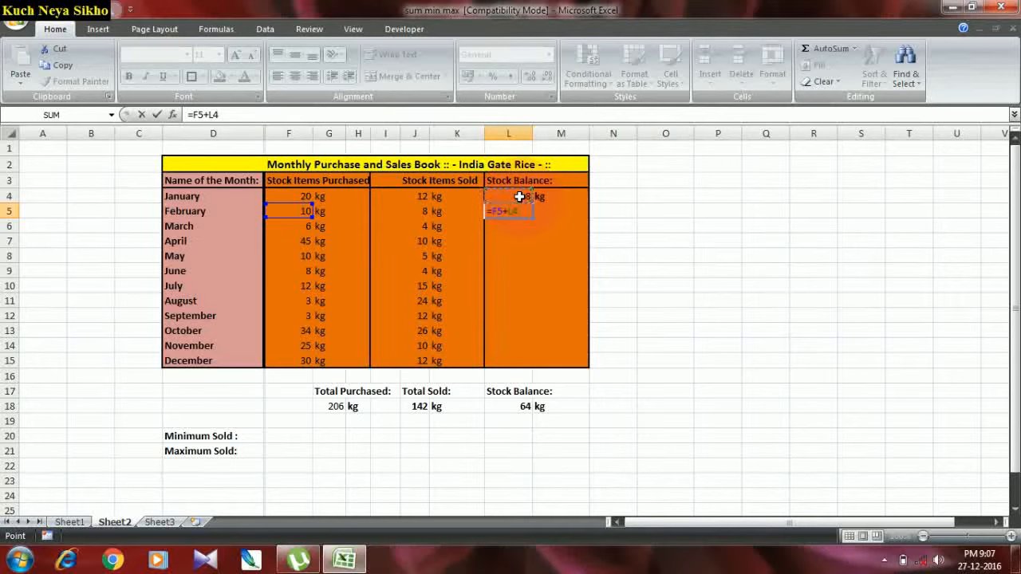
pyautogui.write('-')
pyautogui.click(416, 211)
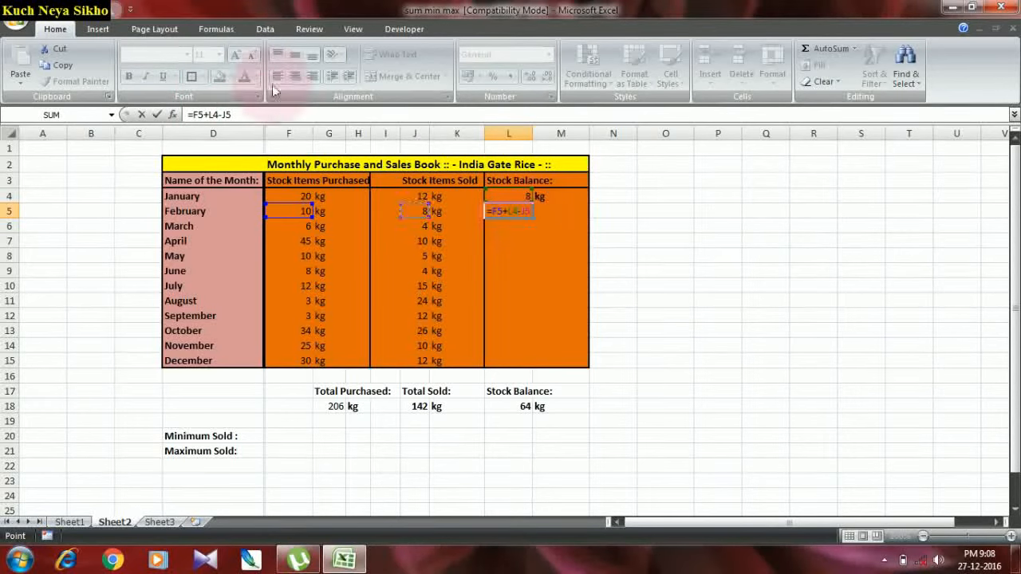
# Step: Enclose the addition in February's formula in parentheses and commit it as =(F5+L4)-J5
pyautogui.click(219, 114)
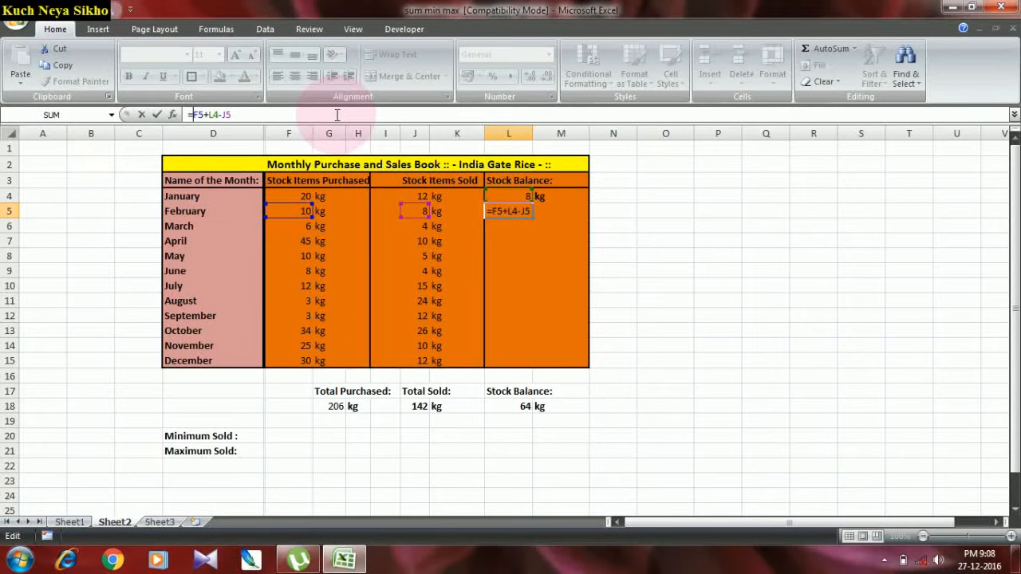
pyautogui.write('(')
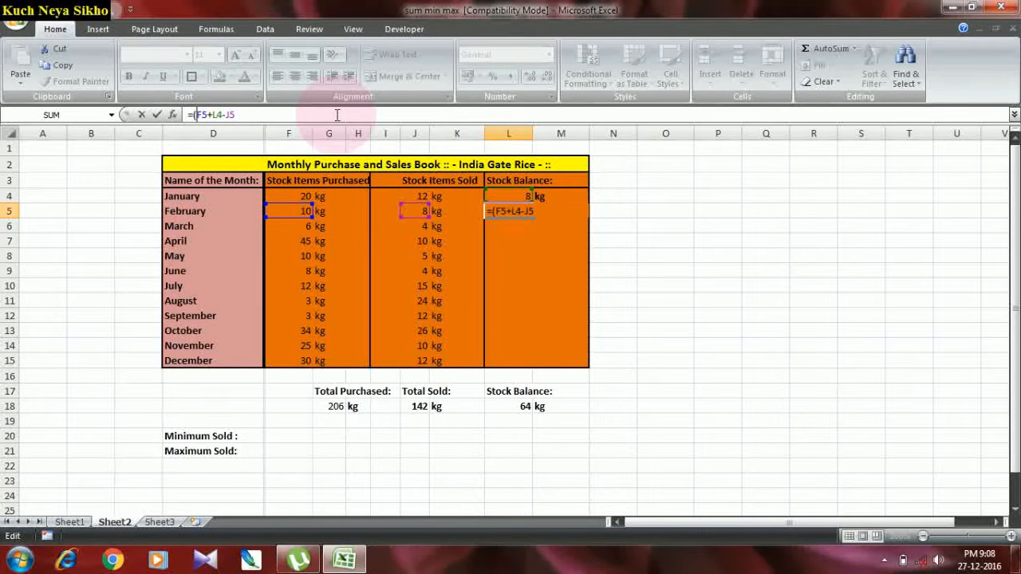
pyautogui.click(218, 114)
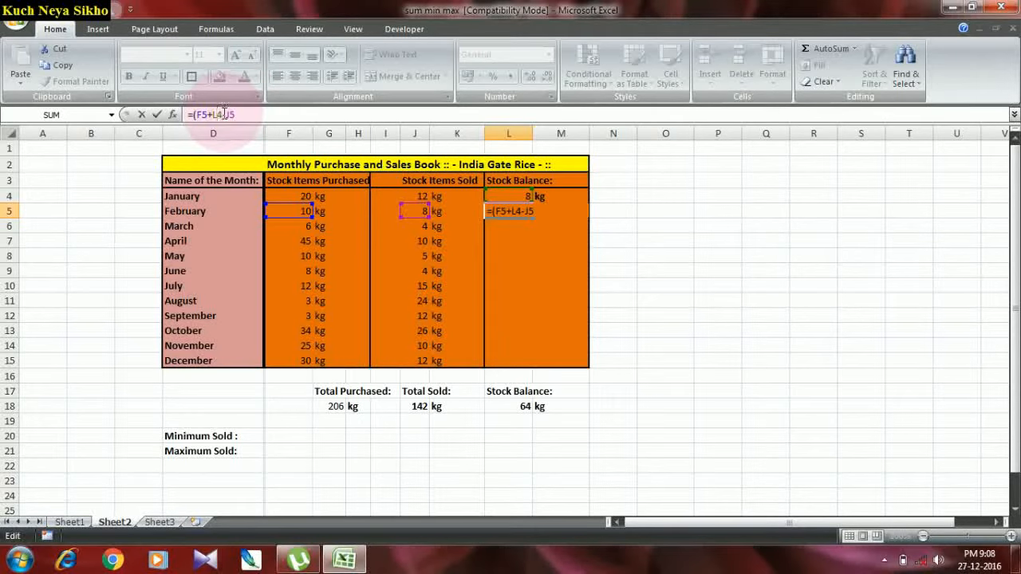
pyautogui.write(')')
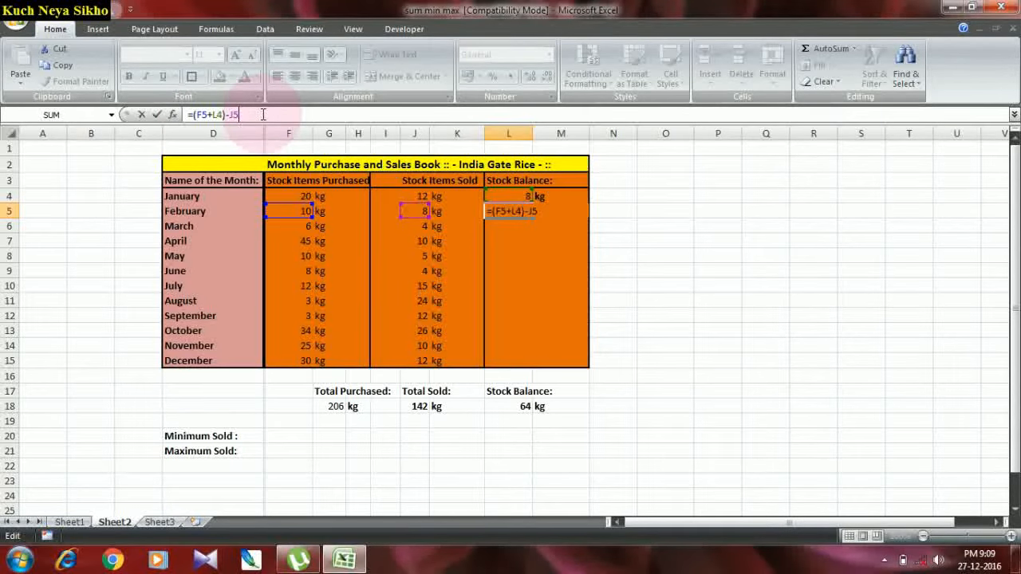
pyautogui.press('Return')
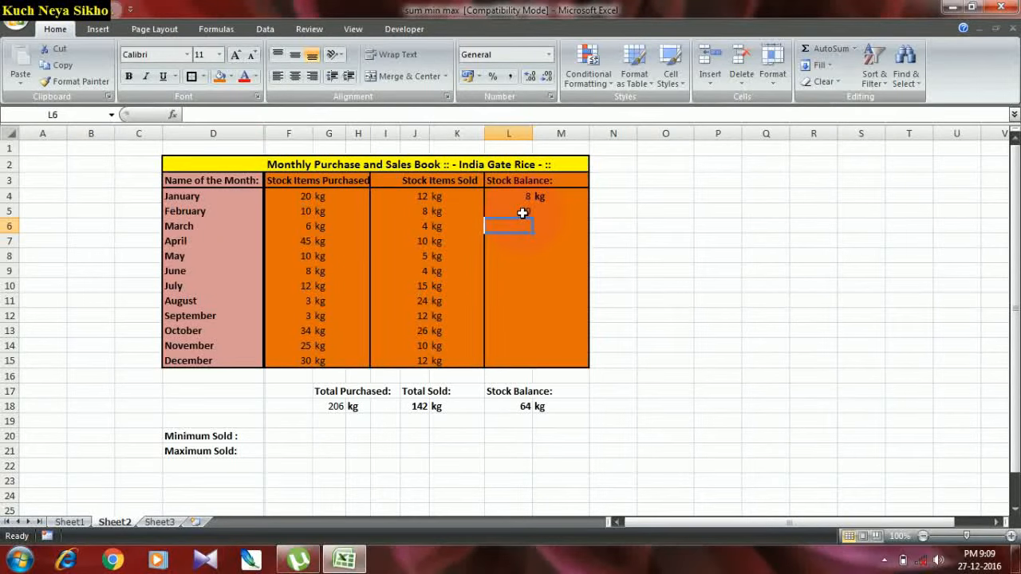
# Step: Enter the unit kg in M5 and fill February's balance formula from L5 down through December in L15
pyautogui.click(548, 214)
pyautogui.write('kg')
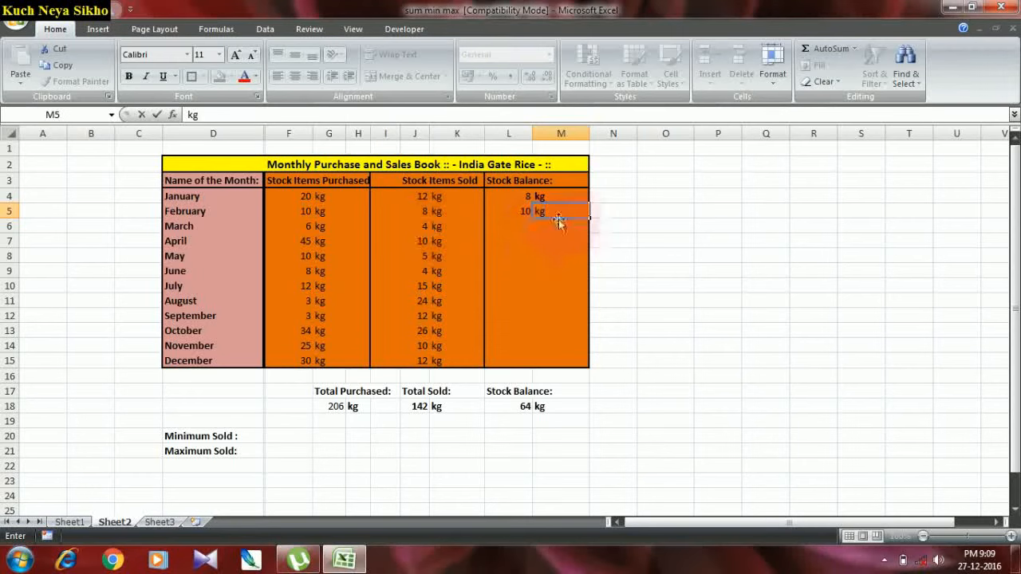
pyautogui.click(521, 213)
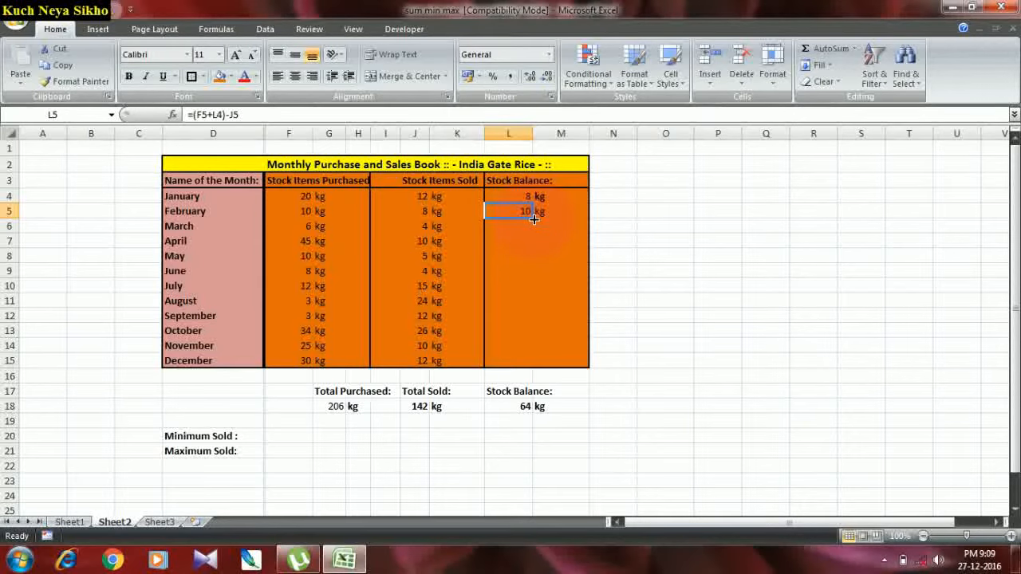
pyautogui.moveTo(534, 219); pyautogui.dragTo(533, 212)
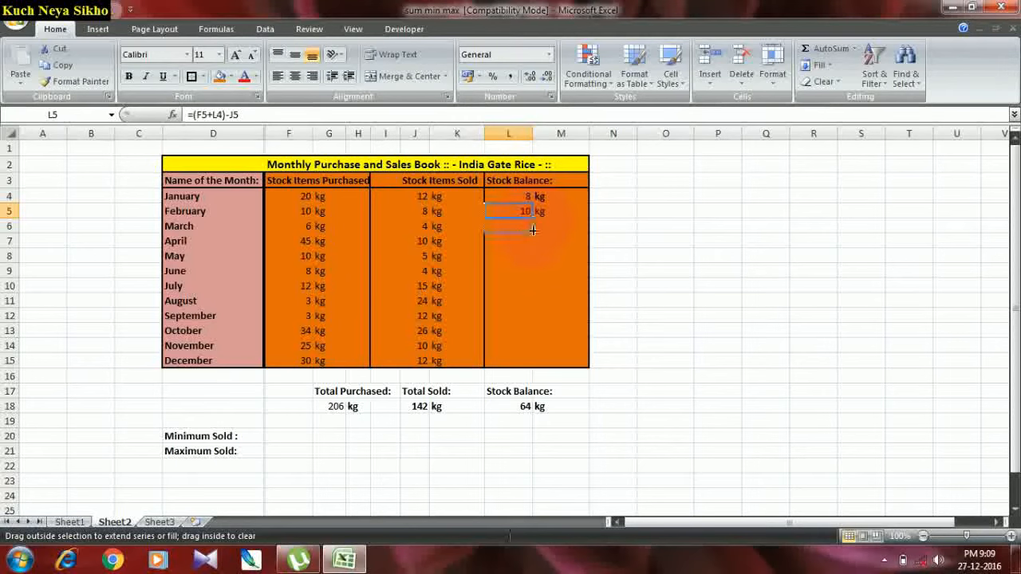
pyautogui.moveTo(533, 261); pyautogui.dragTo(532, 365)
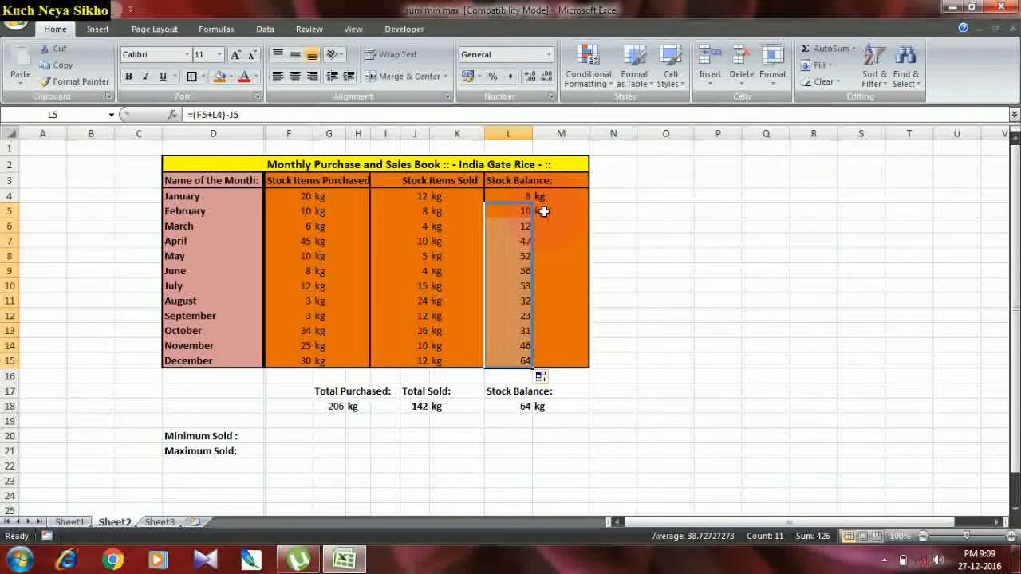
# Step: Fill the kg unit from M5 down through M15 beside the monthly stock balances
pyautogui.click(551, 212)
pyautogui.moveTo(588, 217); pyautogui.dragTo(586, 366)
pyautogui.click(670, 286)
pyautogui.click(643, 419)
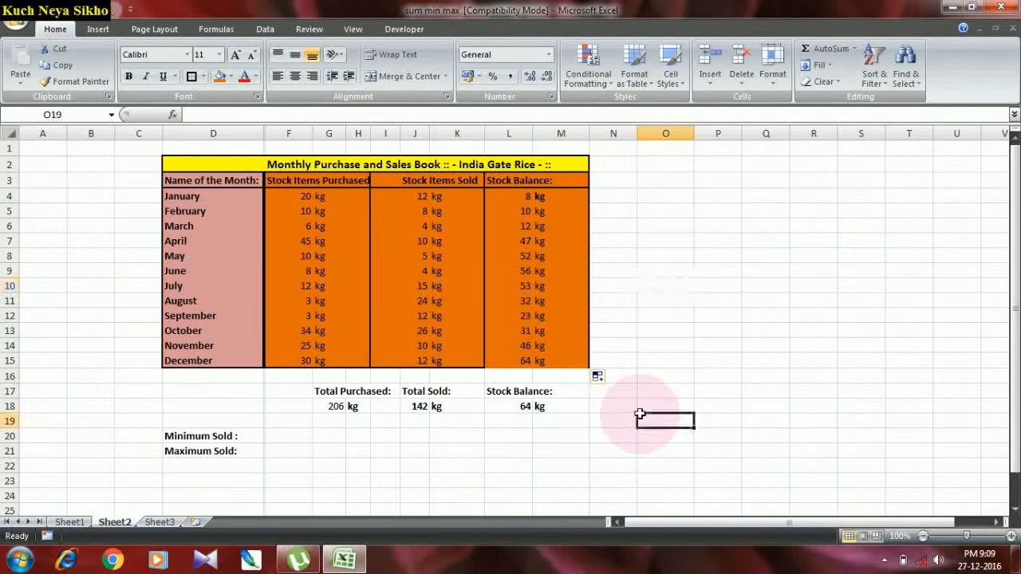
# Step: Compare December's stock balance in L15 with the overall balance in L18, and highlight the whole table D2:M15
pyautogui.click(527, 361)
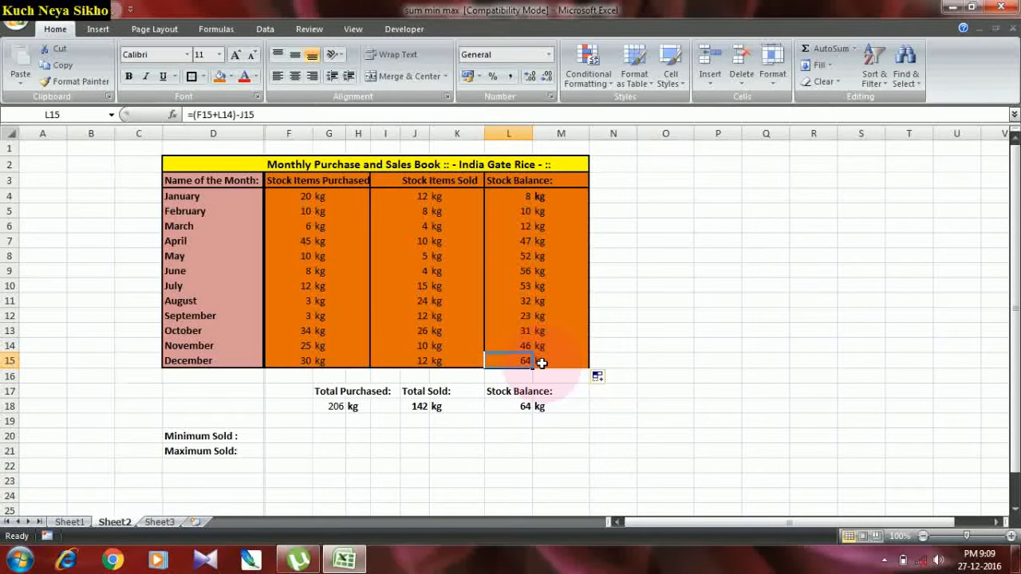
pyautogui.click(528, 406)
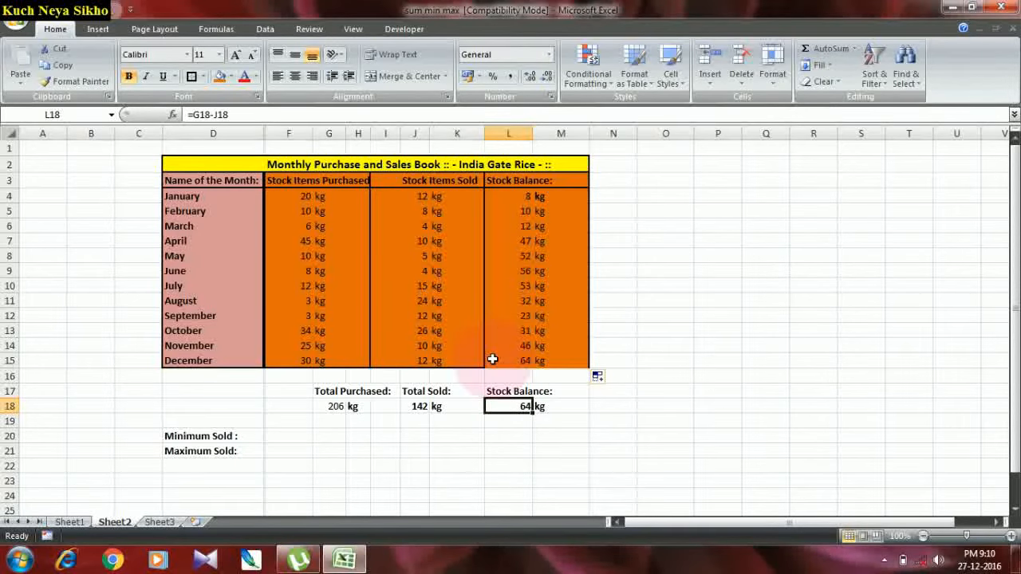
pyautogui.moveTo(170, 165); pyautogui.dragTo(595, 369)
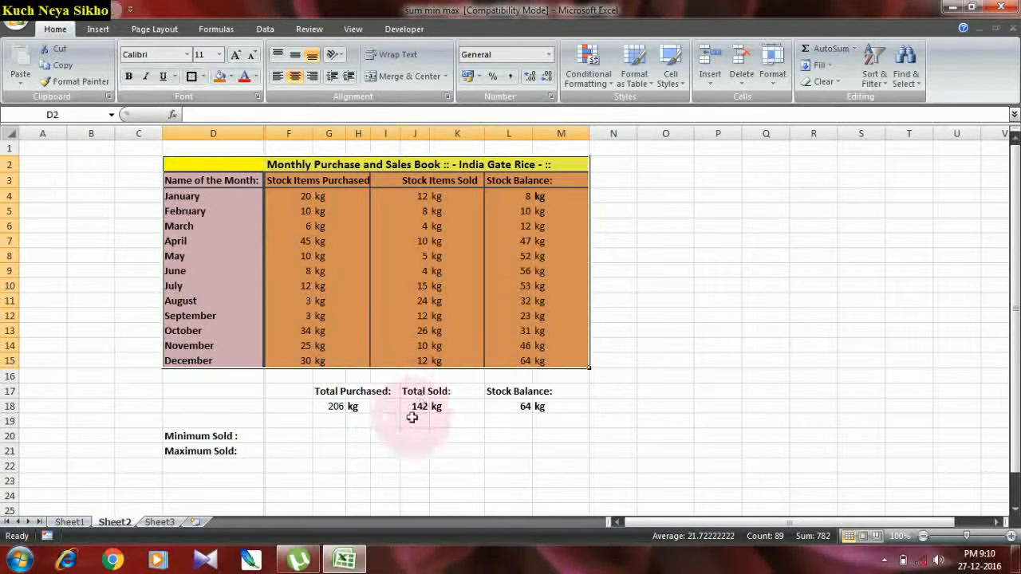
# Step: Fill the Minimum Sold and Maximum Sold rows, D20:G21, with the same orange as the table
pyautogui.click(389, 450)
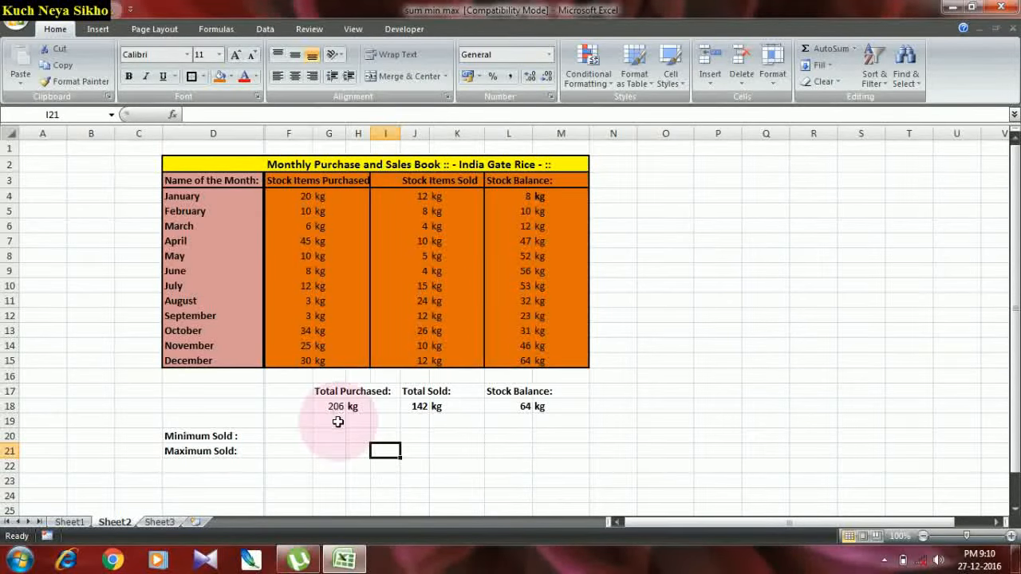
pyautogui.click(269, 438)
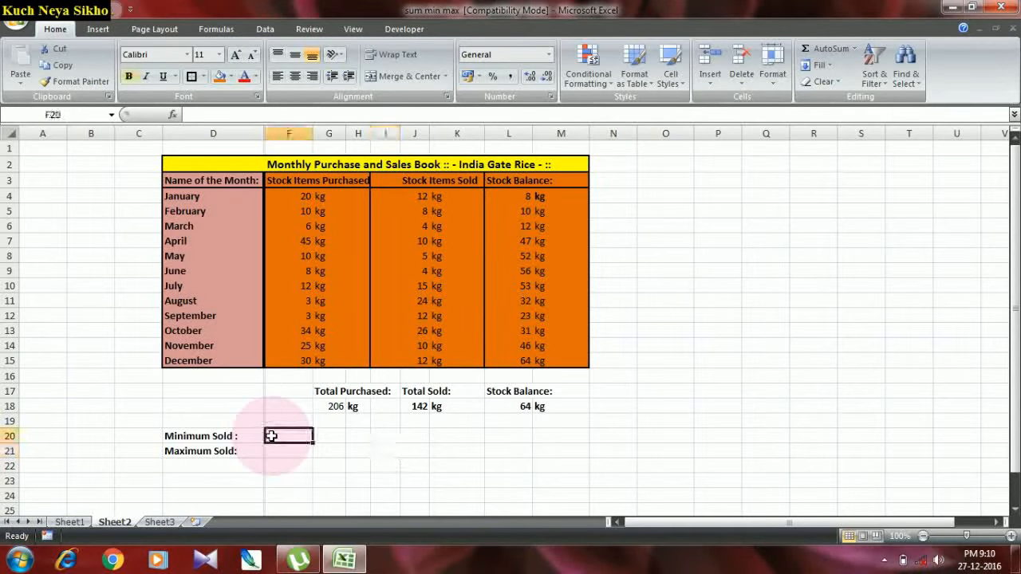
pyautogui.click(200, 435)
pyautogui.moveTo(200, 435); pyautogui.dragTo(319, 436)
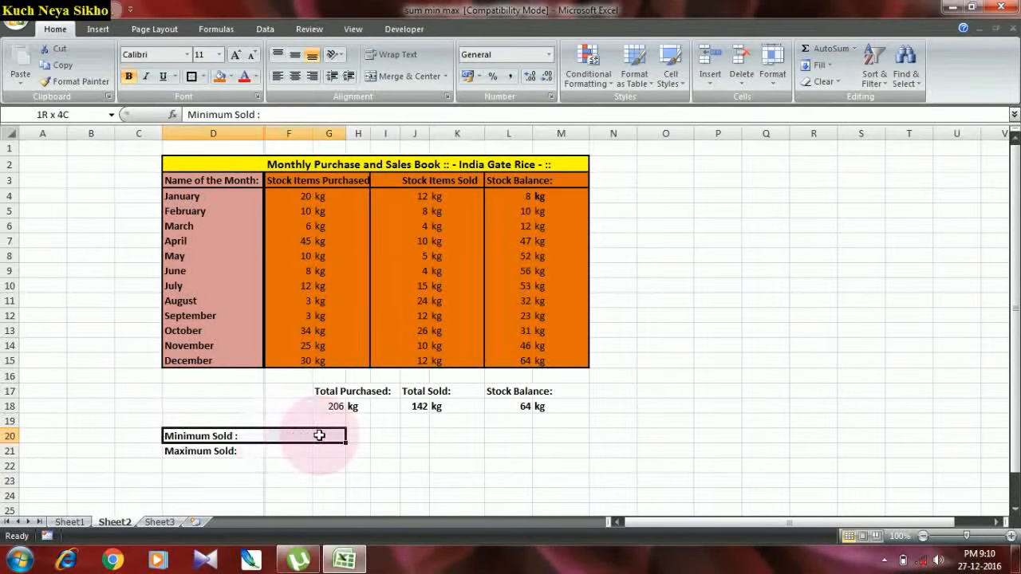
pyautogui.click(220, 76)
pyautogui.click(246, 494)
pyautogui.click(213, 453)
pyautogui.moveTo(212, 453); pyautogui.dragTo(319, 453)
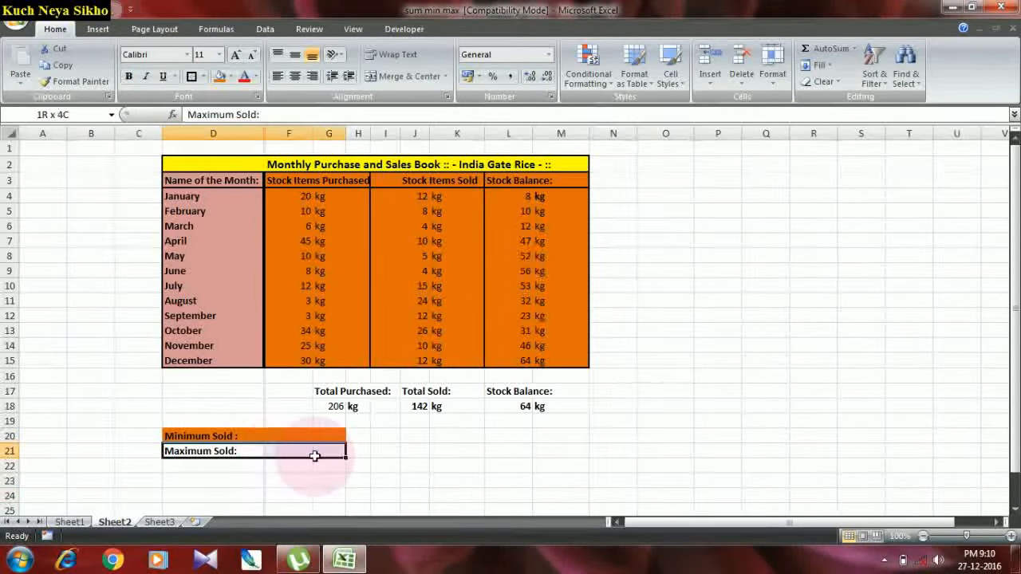
pyautogui.click(221, 76)
pyautogui.click(414, 480)
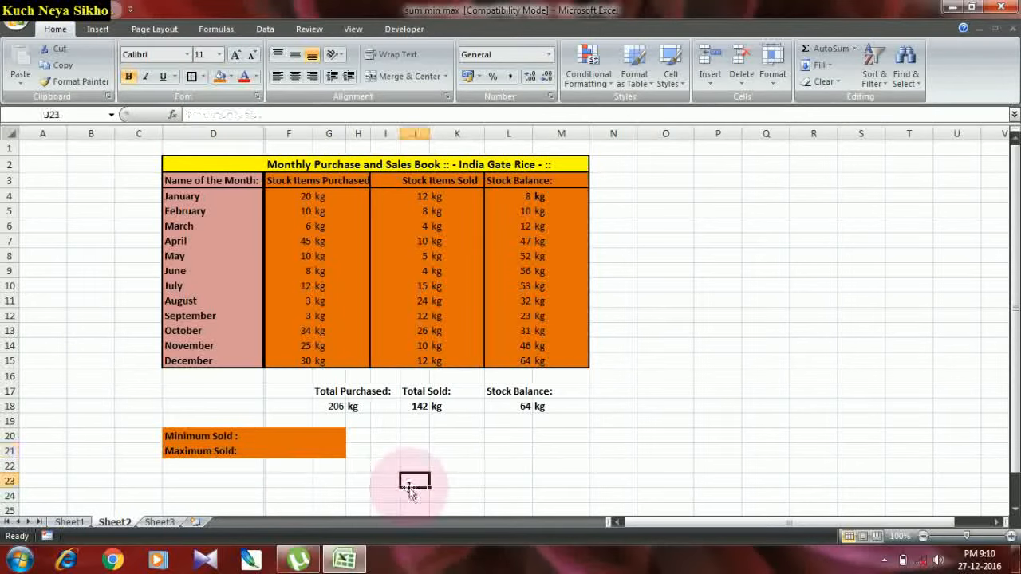
# Step: Calculate the smallest sold quantity in F20 with the formula =MIN(J4:J15)
pyautogui.click(297, 436)
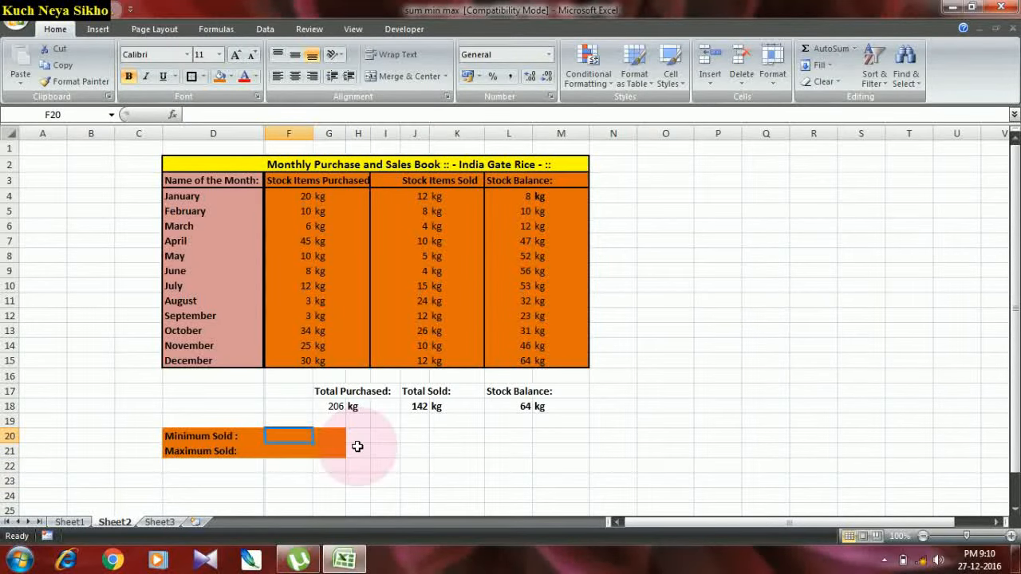
pyautogui.write('=')
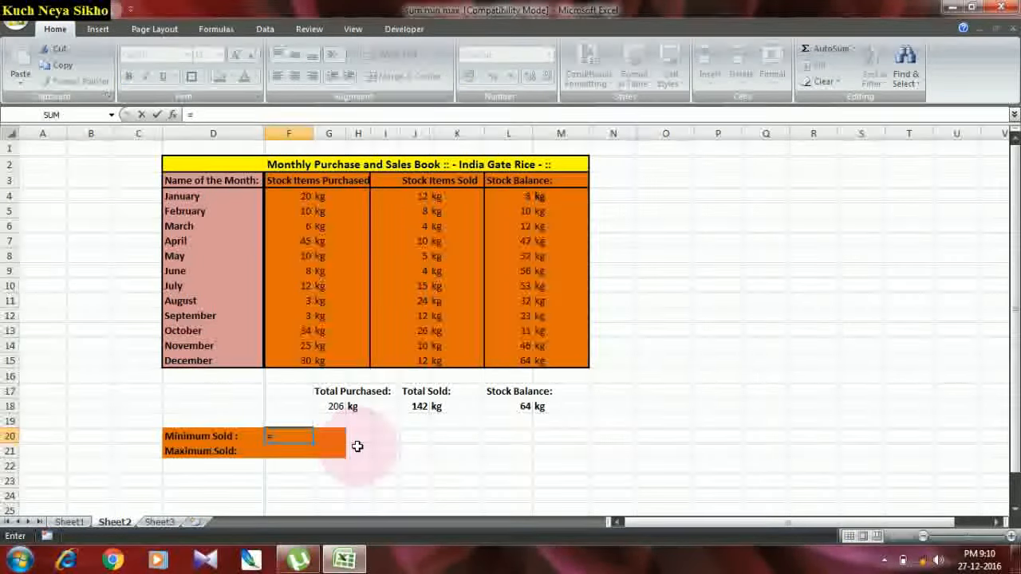
pyautogui.write('min')
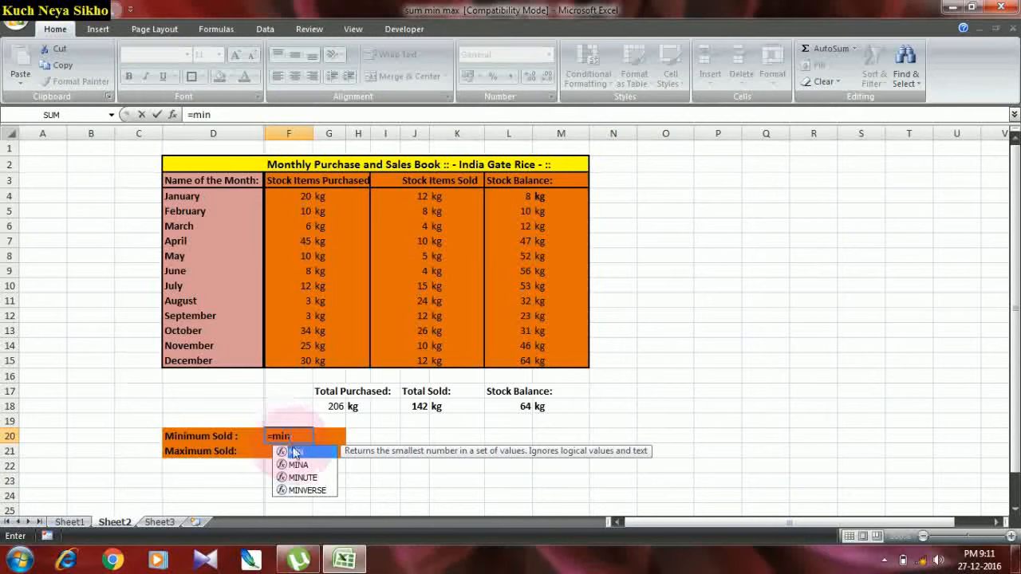
pyautogui.write('(')
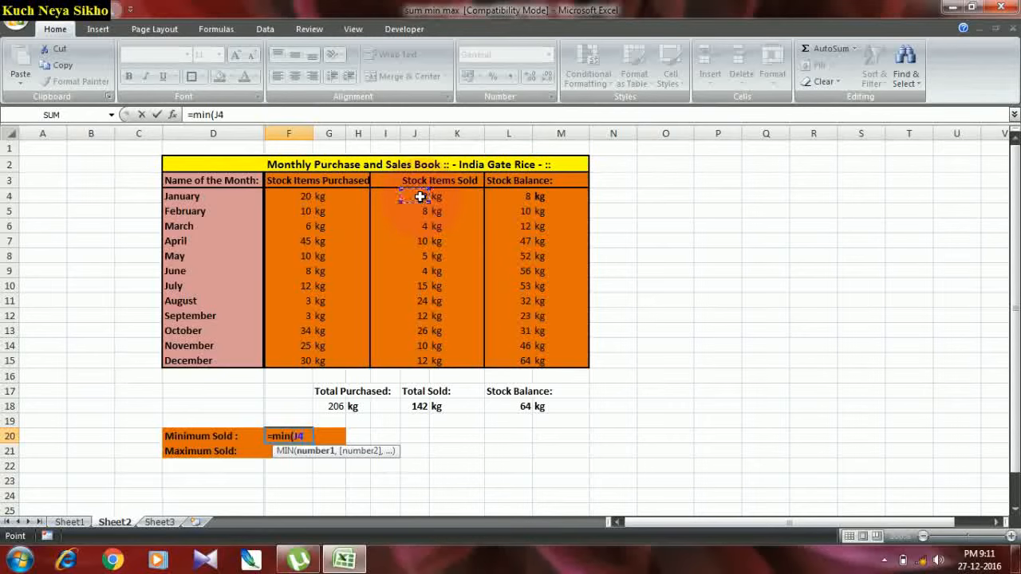
pyautogui.moveTo(419, 197); pyautogui.dragTo(415, 359)
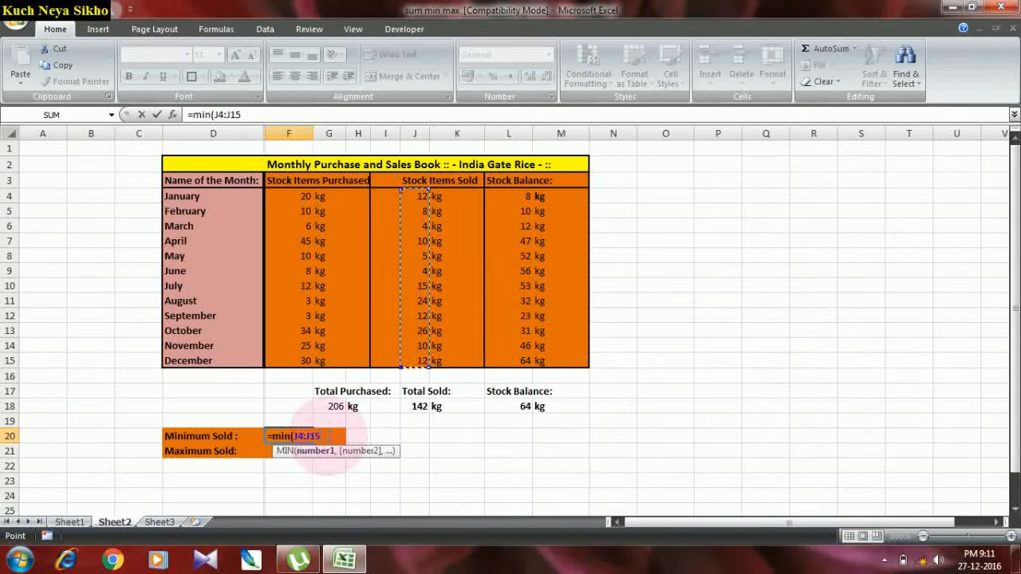
pyautogui.write(')')
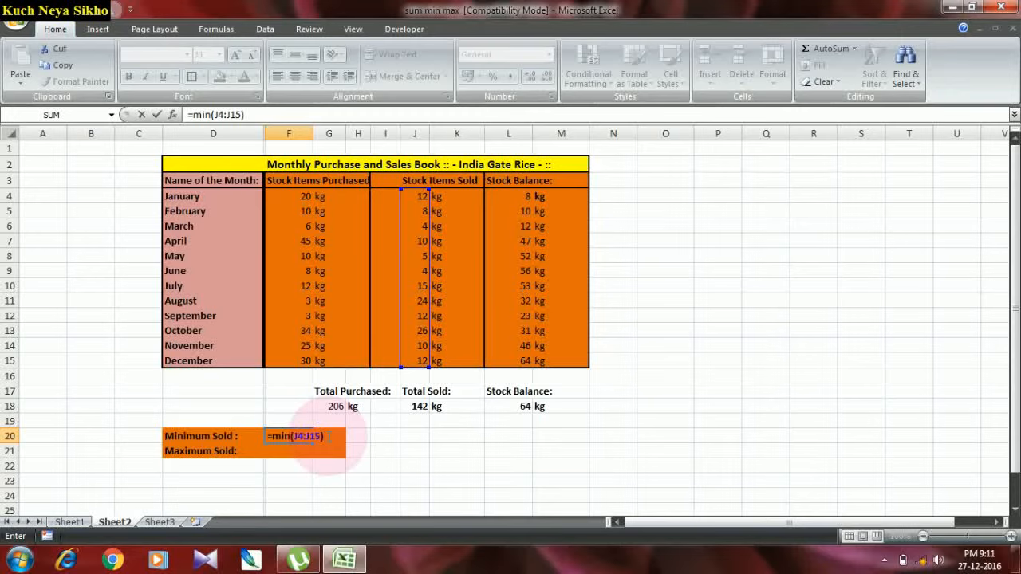
pyautogui.press('Return')
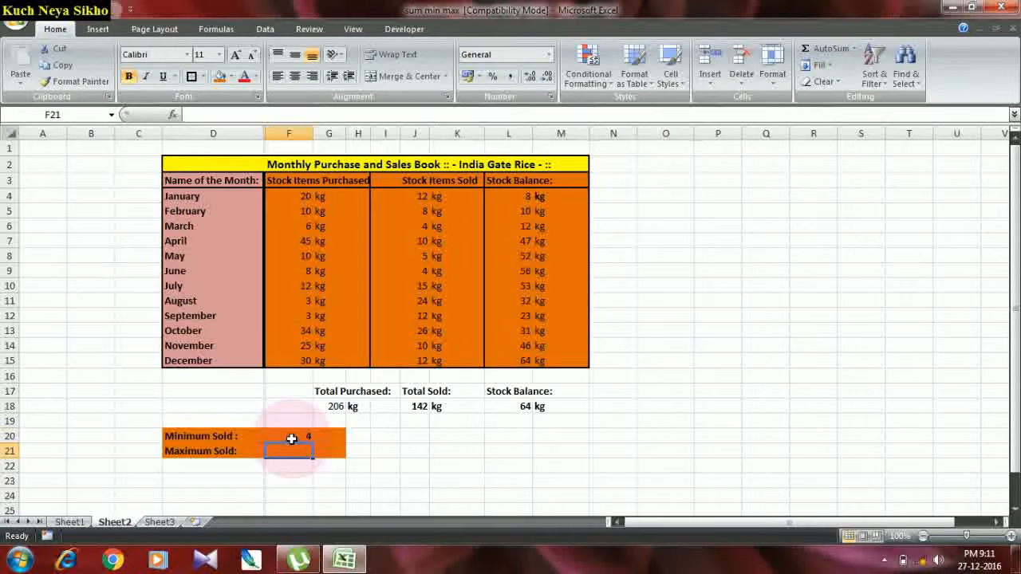
# Step: Enter the unit kg in G20 beside the Minimum Sold result
pyautogui.click(290, 439)
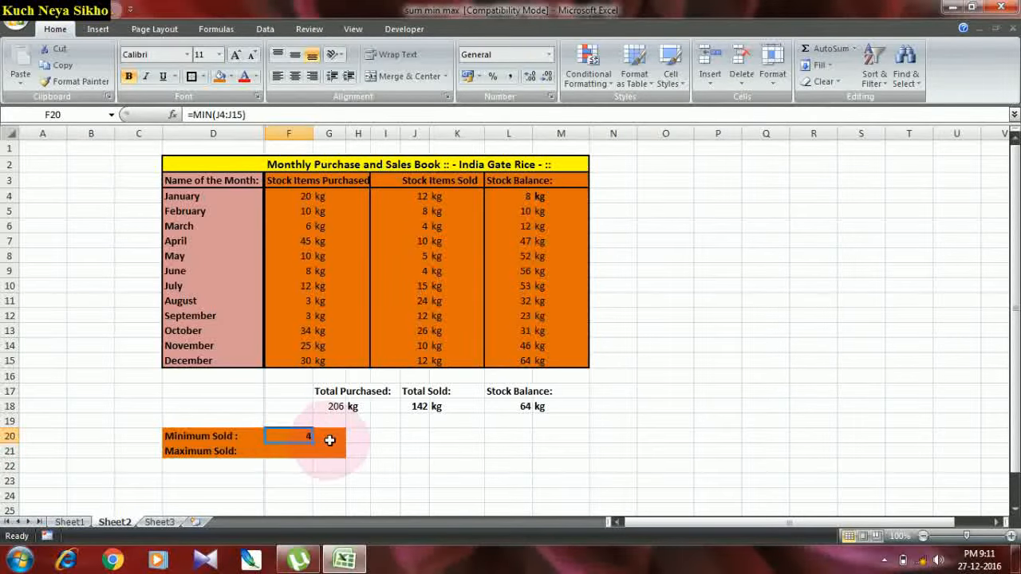
pyautogui.click(329, 439)
pyautogui.write('kg')
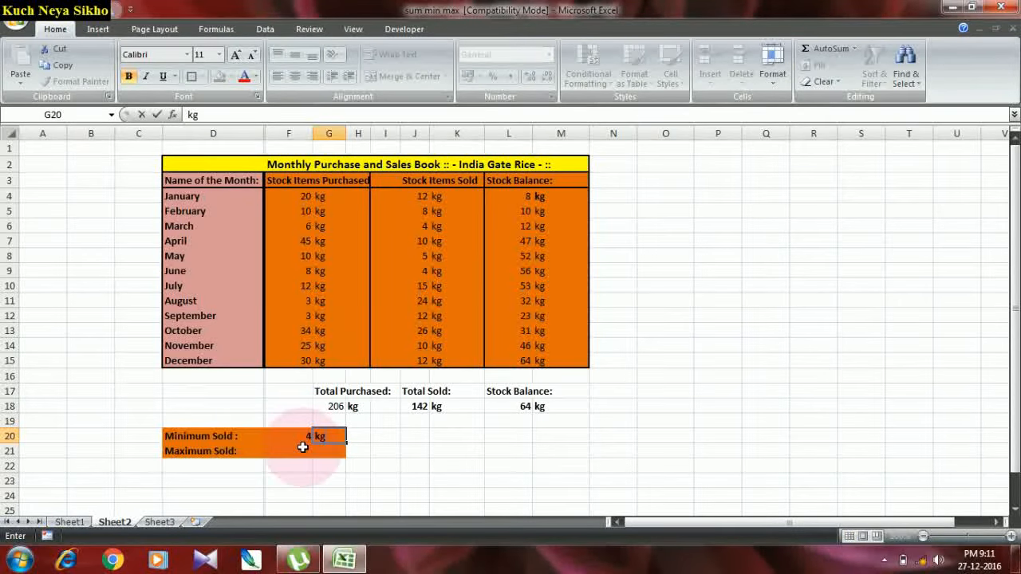
# Step: Calculate the largest sold quantity in F21 with the formula =MAX(J4:J15)
pyautogui.click(303, 448)
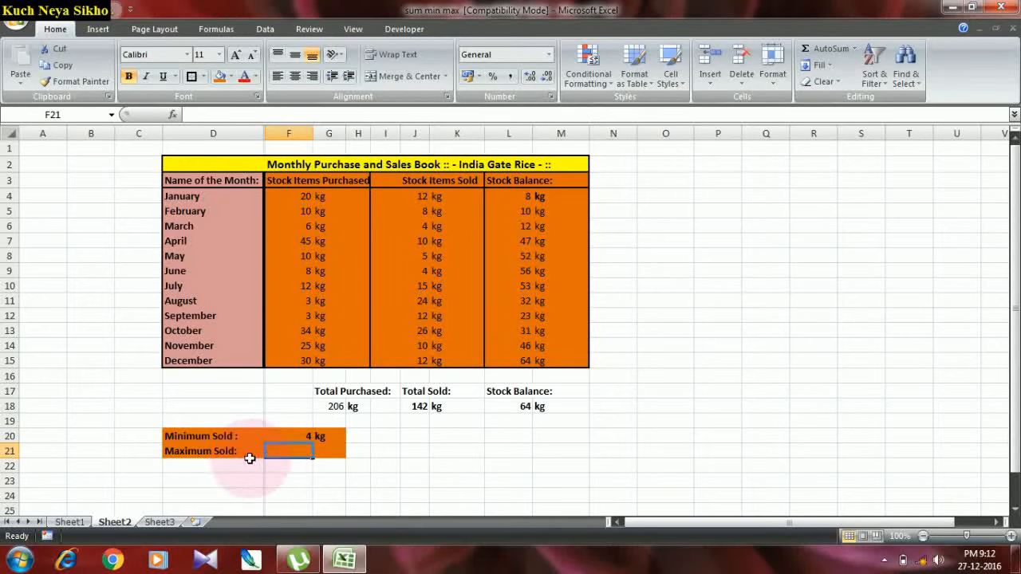
pyautogui.write('=')
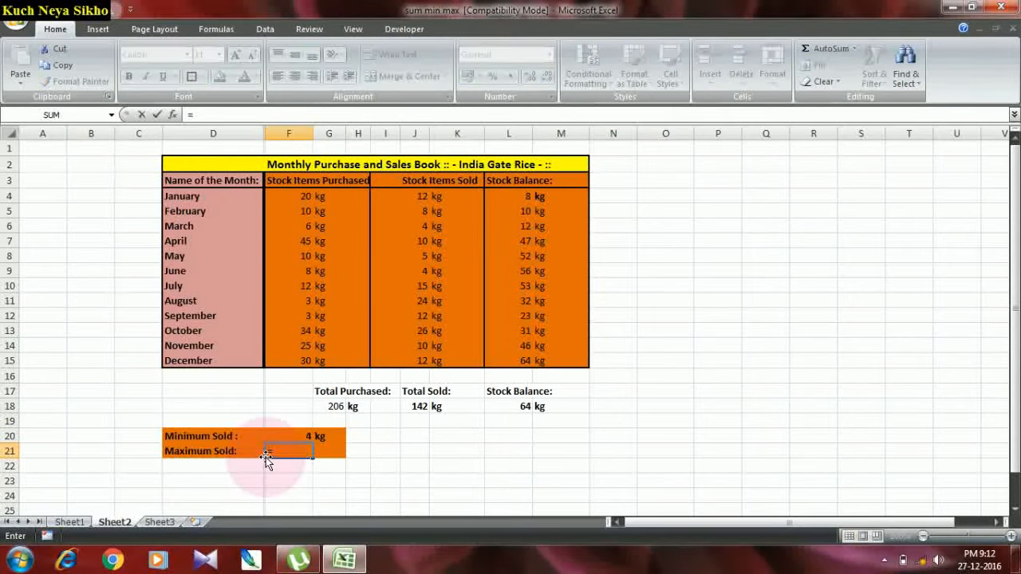
pyautogui.write('max')
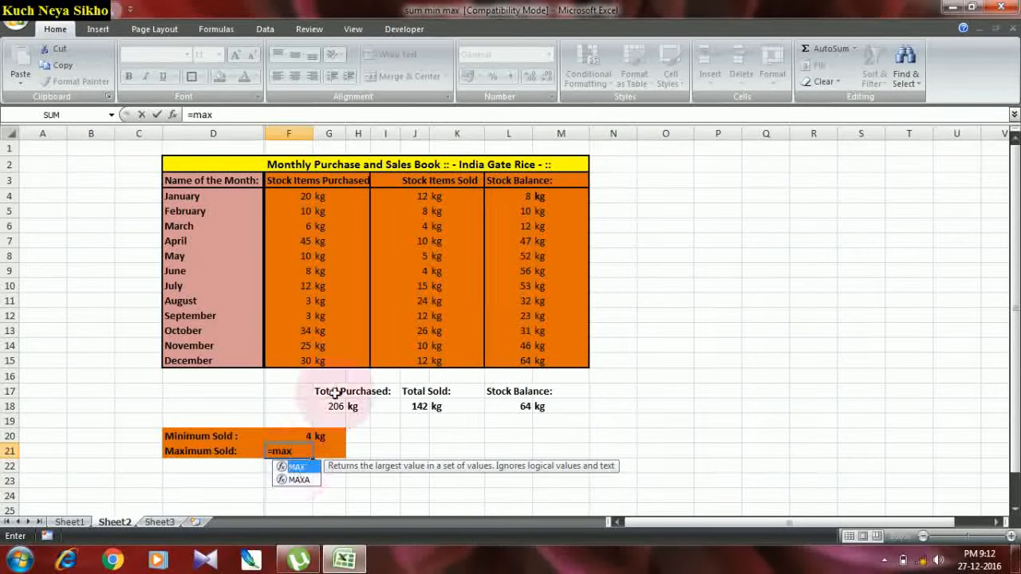
pyautogui.click(406, 197)
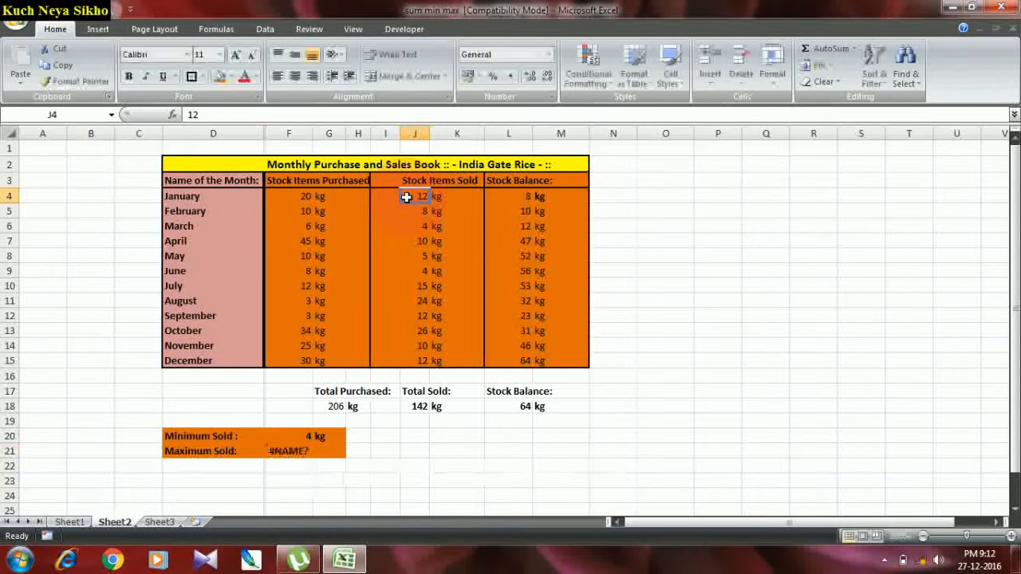
pyautogui.click(296, 449)
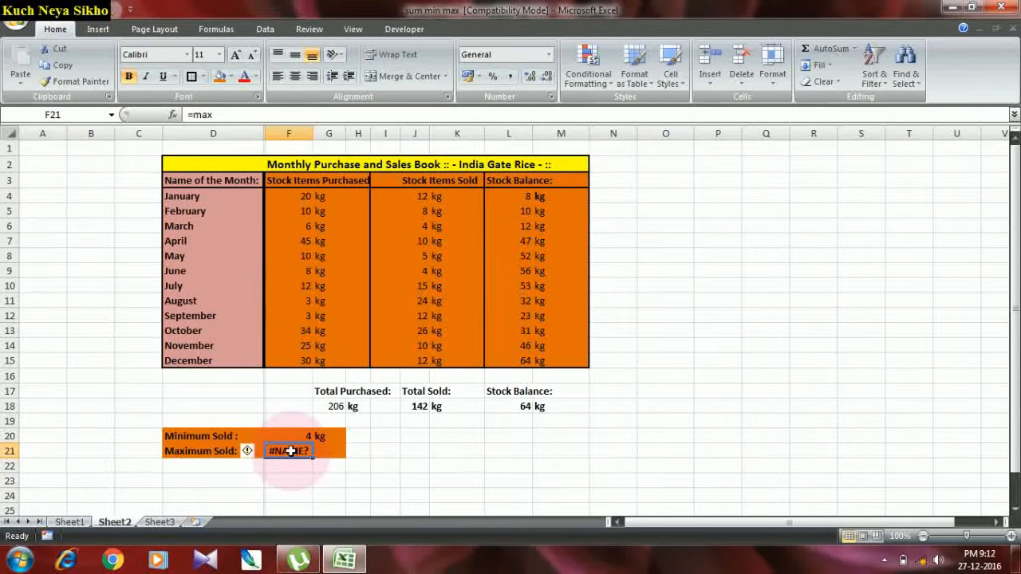
pyautogui.doubleClick(291, 452)
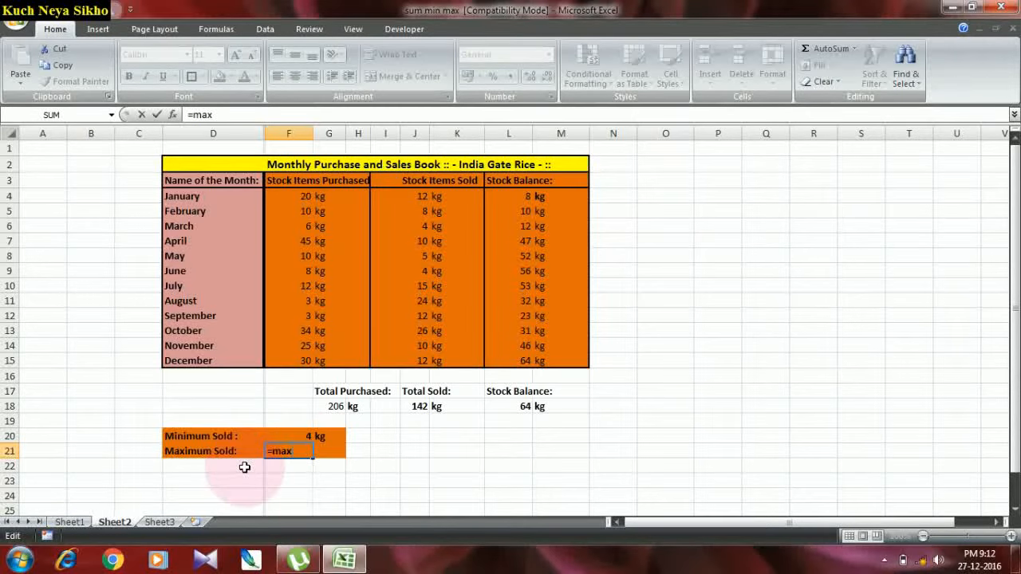
pyautogui.write('(')
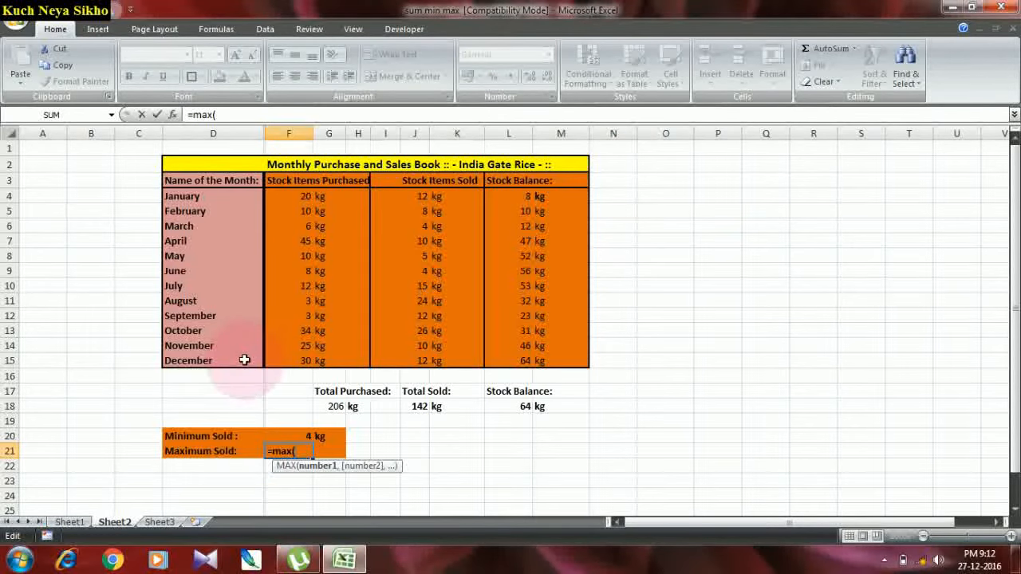
pyautogui.moveTo(410, 197); pyautogui.dragTo(412, 359)
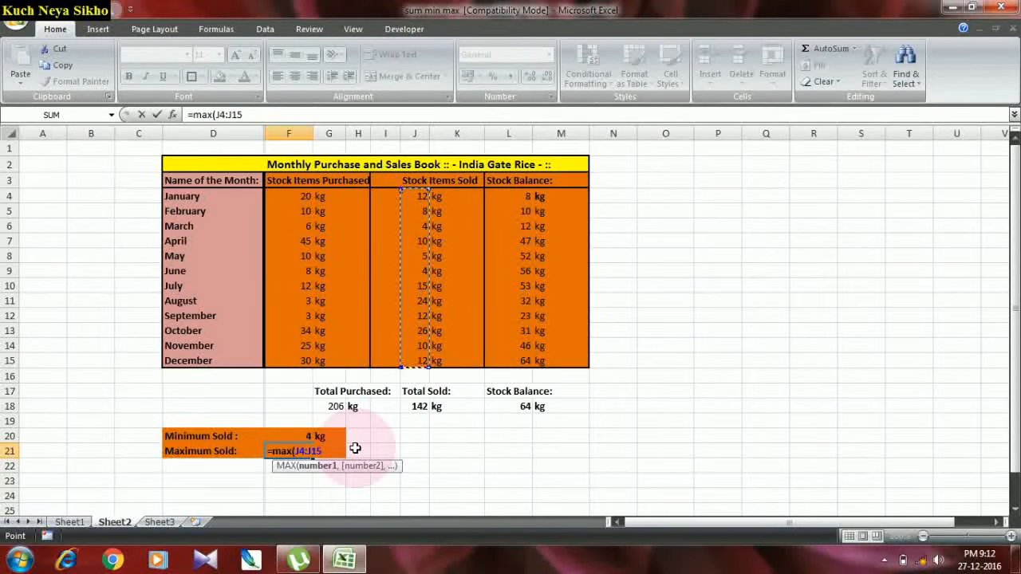
pyautogui.write(')')
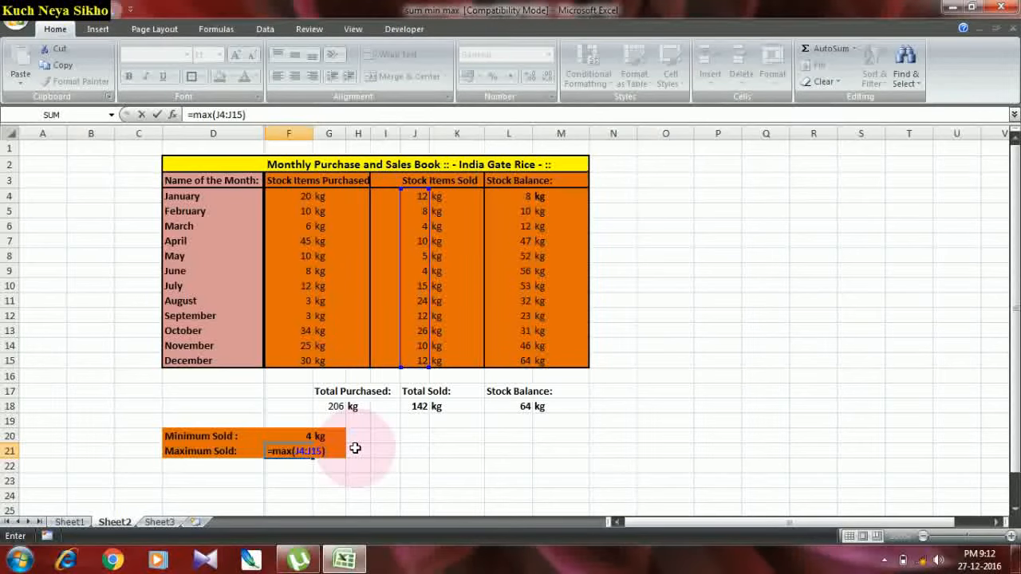
pyautogui.press('Return')
# Step: Enter the unit kg in G21 beside the Maximum Sold result
pyautogui.click(323, 453)
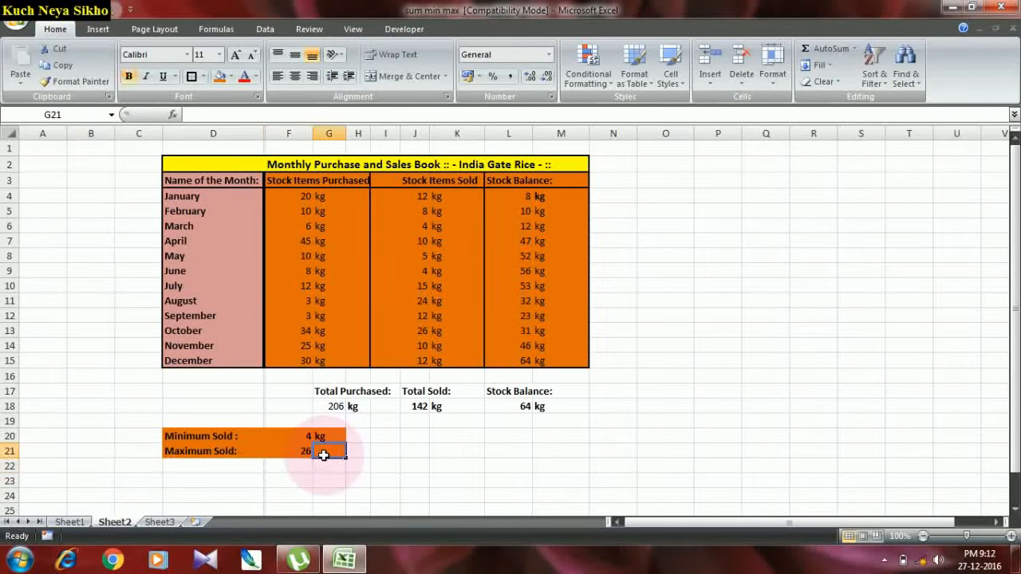
pyautogui.write('kg')
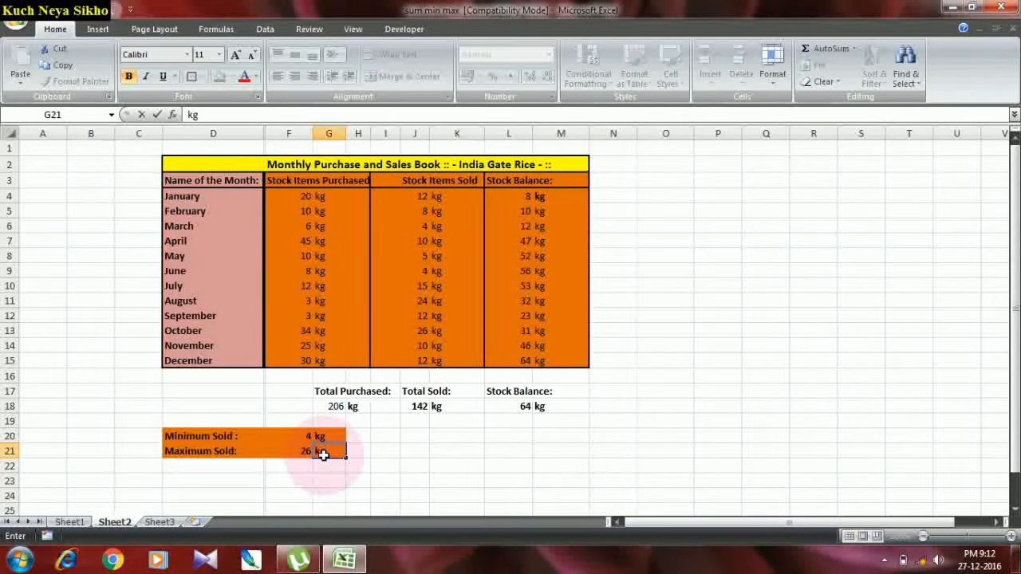
pyautogui.click(386, 437)
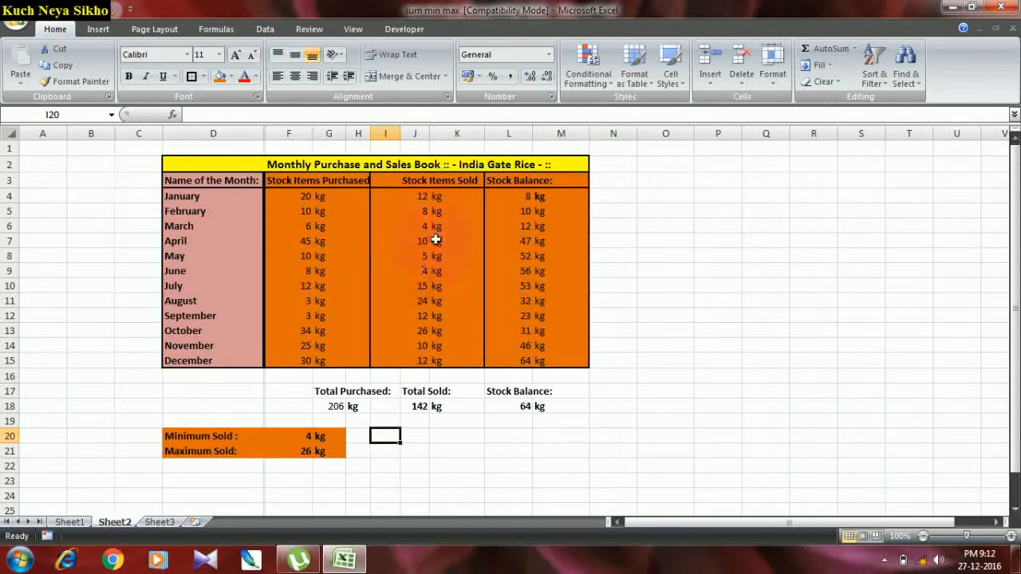
# Step: Check the sold quantities for March, June and October against the Minimum Sold and Maximum Sold results in F20 and F21
pyautogui.moveTo(418, 196); pyautogui.dragTo(423, 238)
pyautogui.click(414, 226)
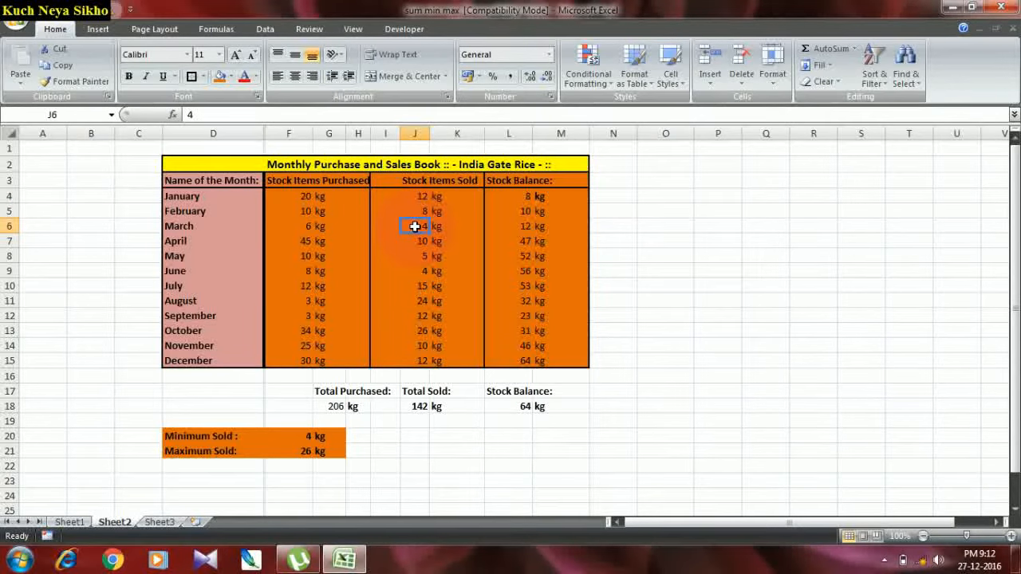
pyautogui.click(421, 271)
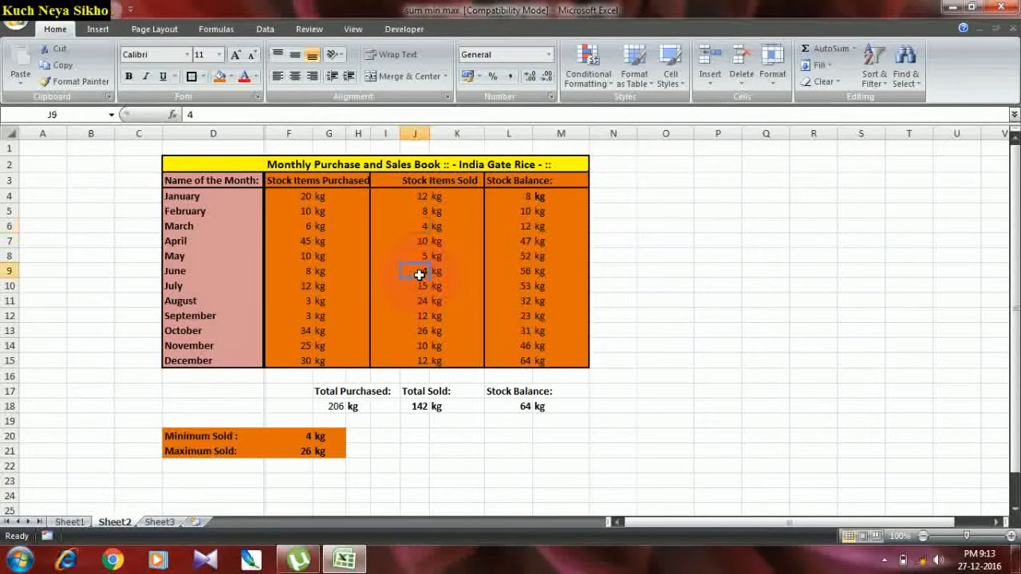
pyautogui.click(417, 228)
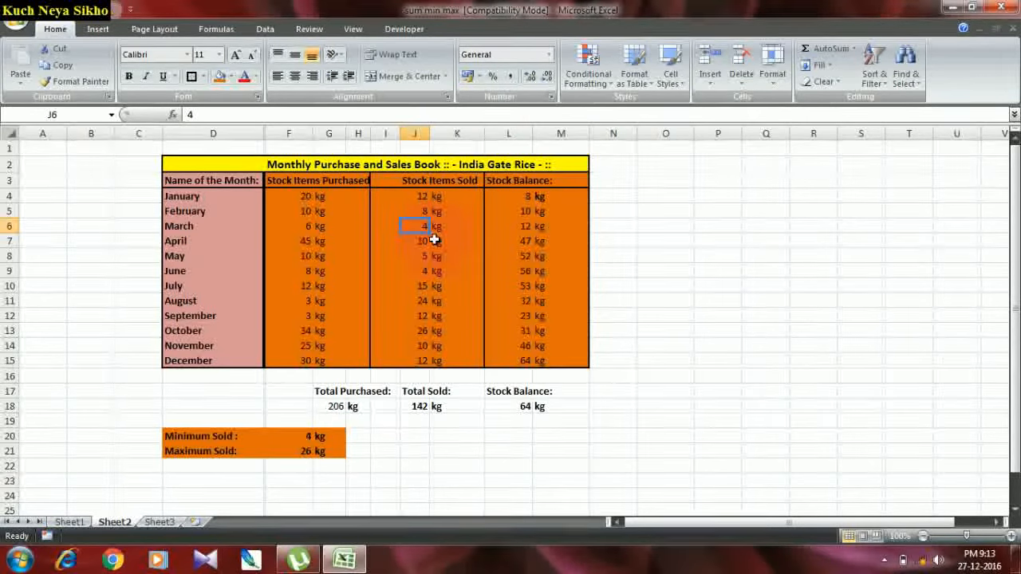
pyautogui.click(419, 330)
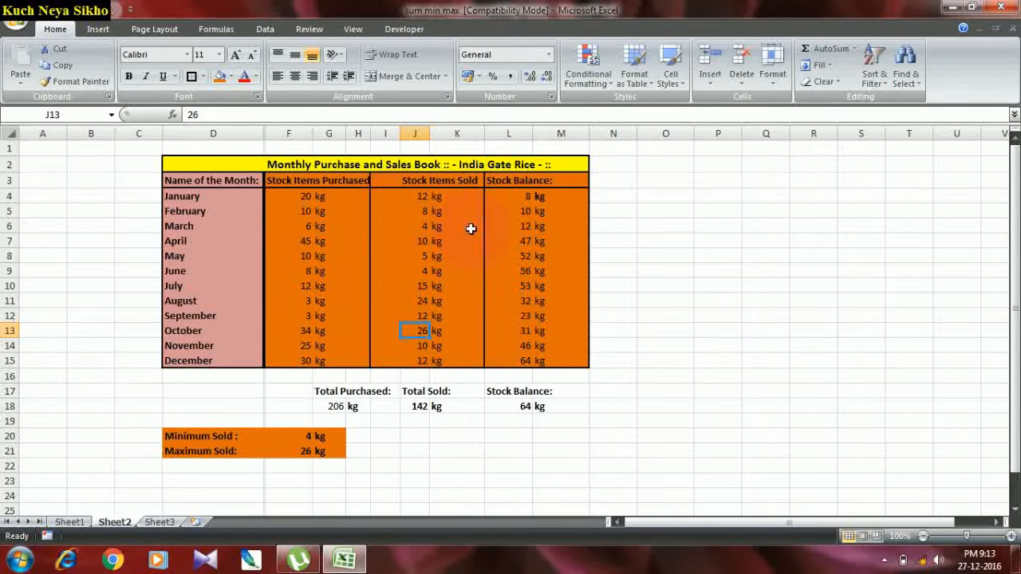
pyautogui.click(300, 462)
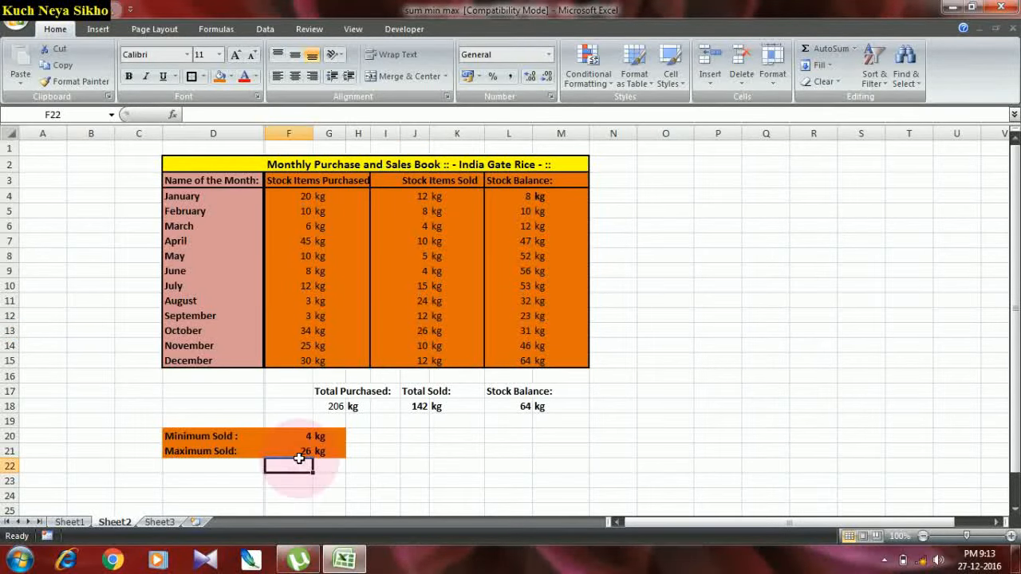
pyautogui.click(297, 436)
pyautogui.click(302, 450)
pyautogui.click(386, 450)
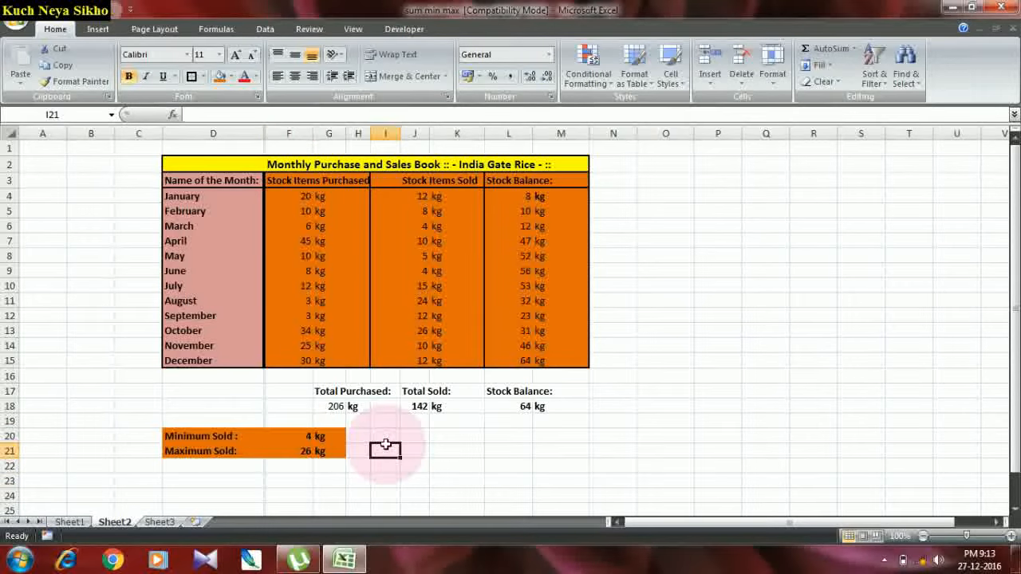
pyautogui.click(580, 449)
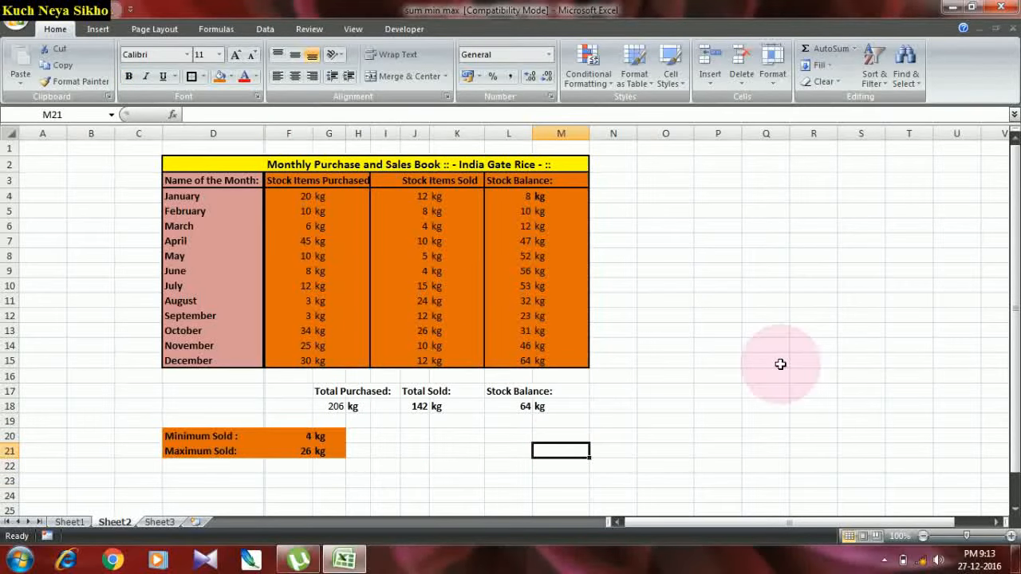